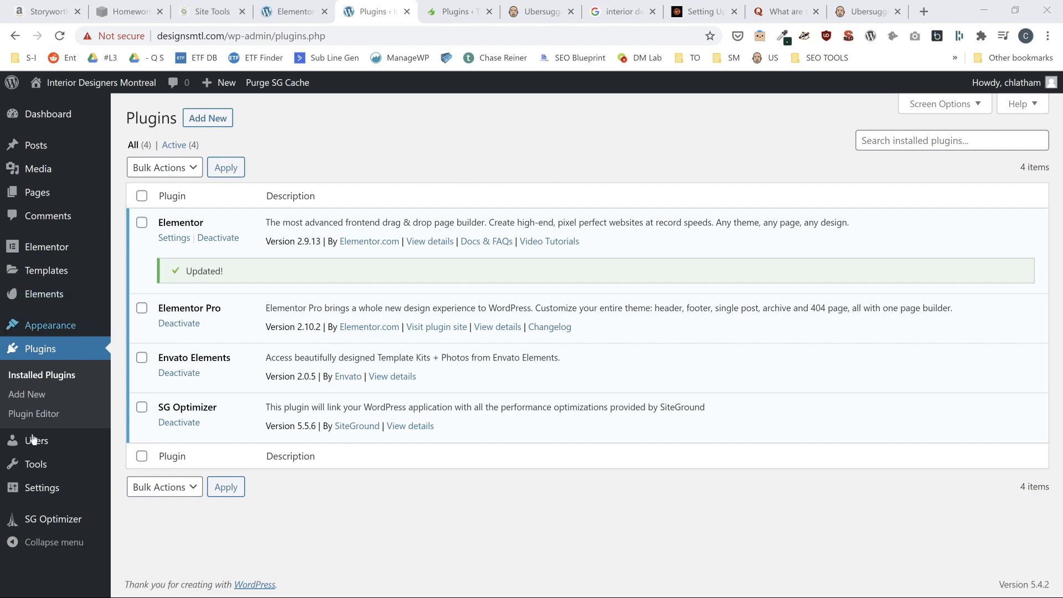
- Open the site's General Settings and review the Site Title and Tagline
mouse_move(33, 486)
click(165, 413)
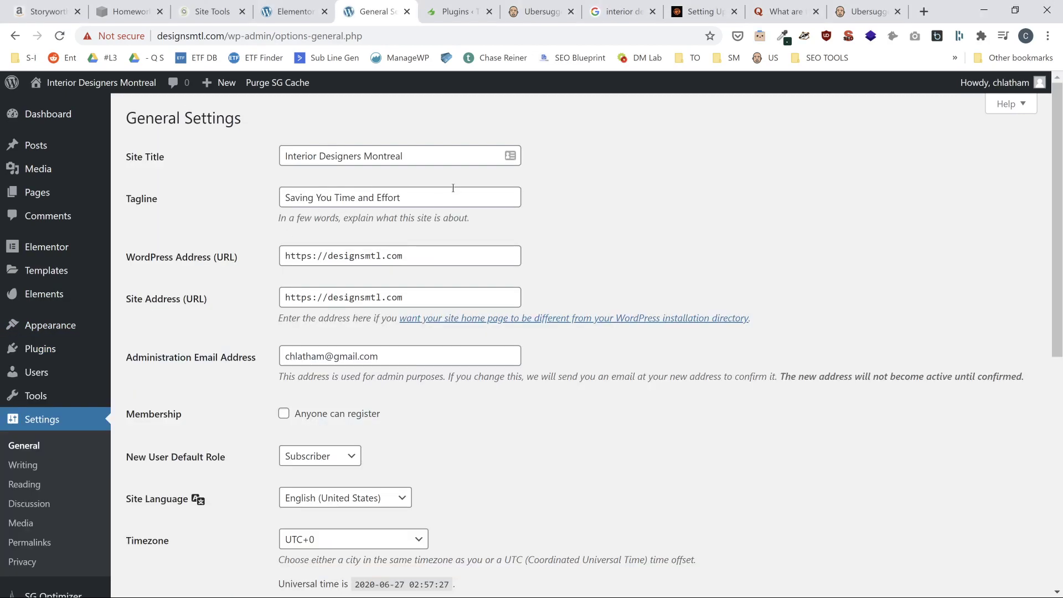
drag(453, 188, 254, 187)
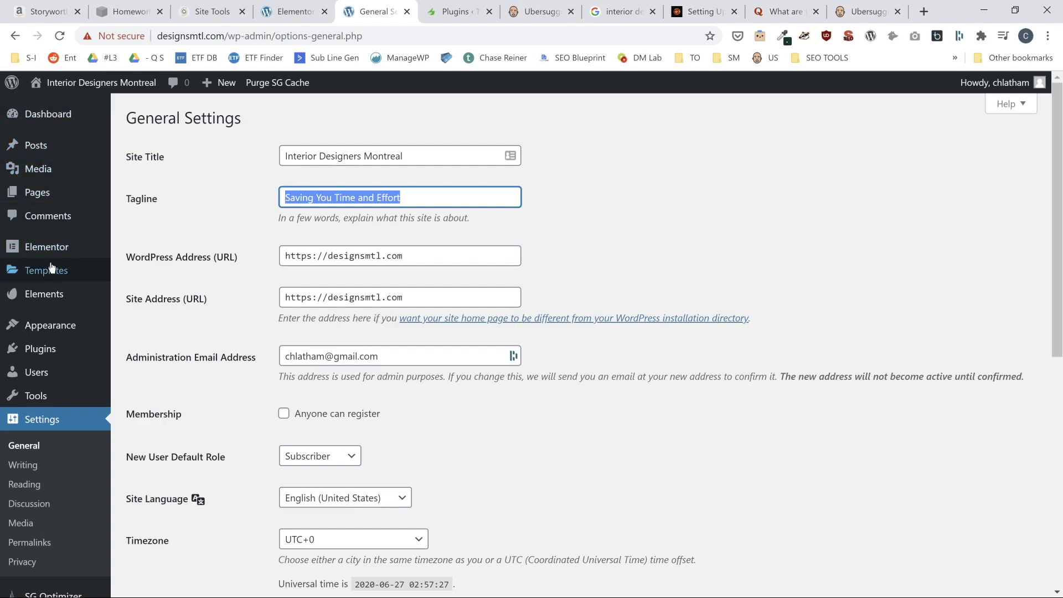
- Create a new page titled Home from the Pages list and open it for editing with Elementor
mouse_move(57, 190)
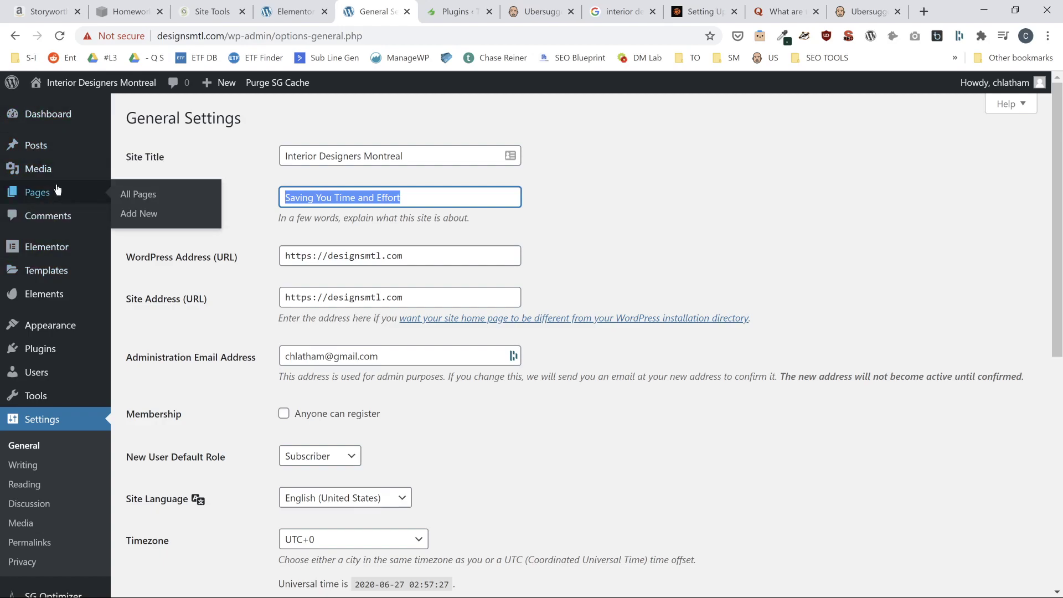
click(134, 198)
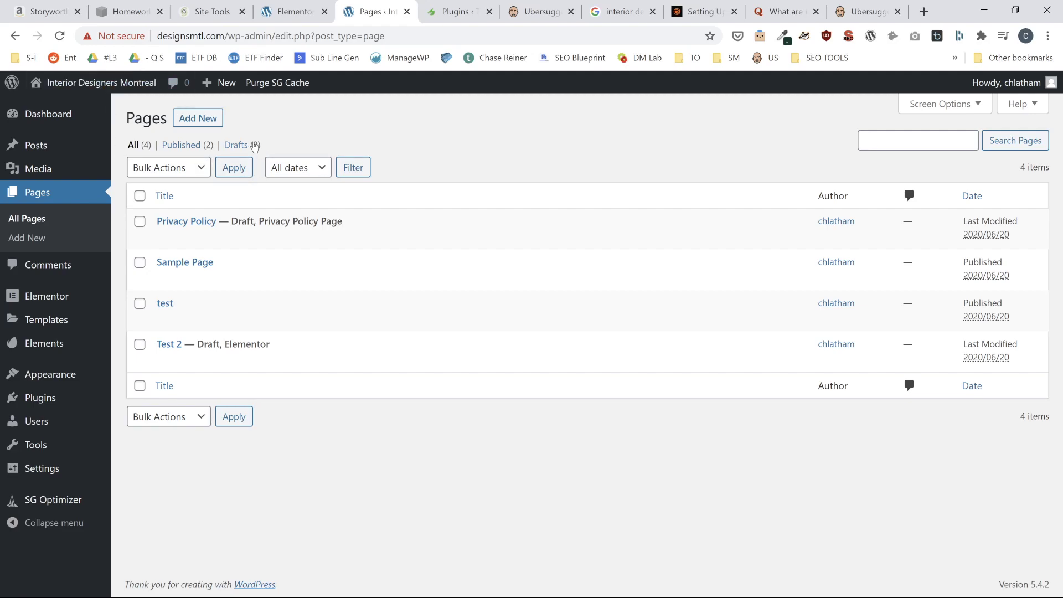
click(203, 123)
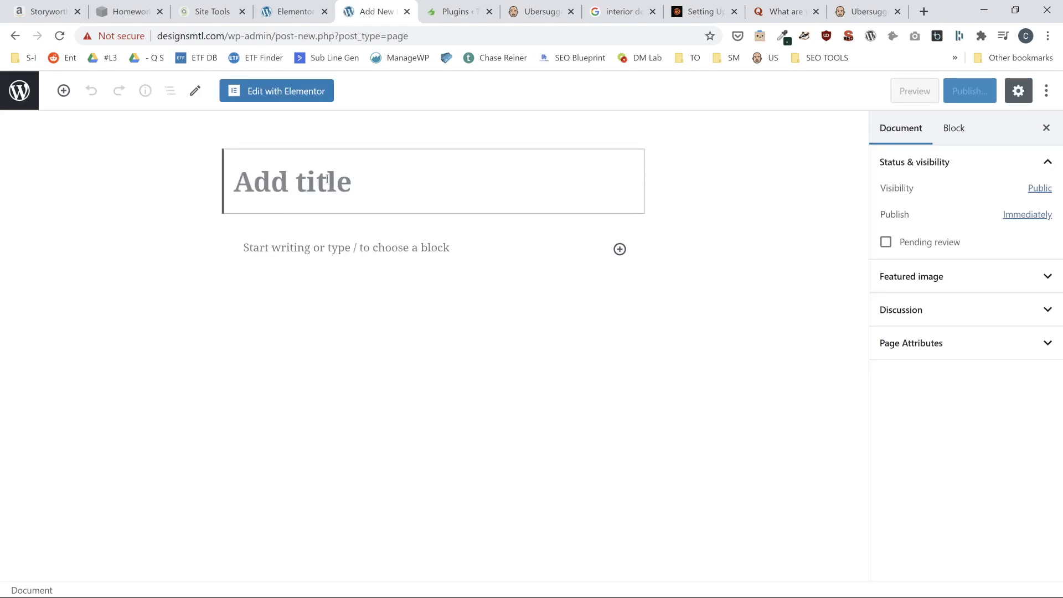
text(Home)
click(297, 99)
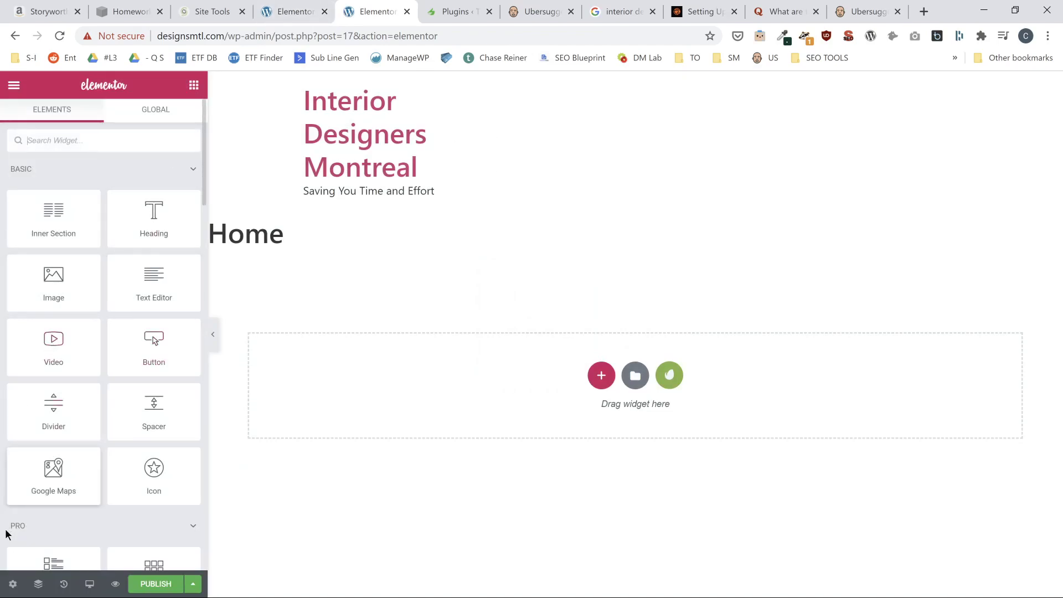
- Change the Home page's Page Layout to the blank one without the theme's site header and page title
click(10, 583)
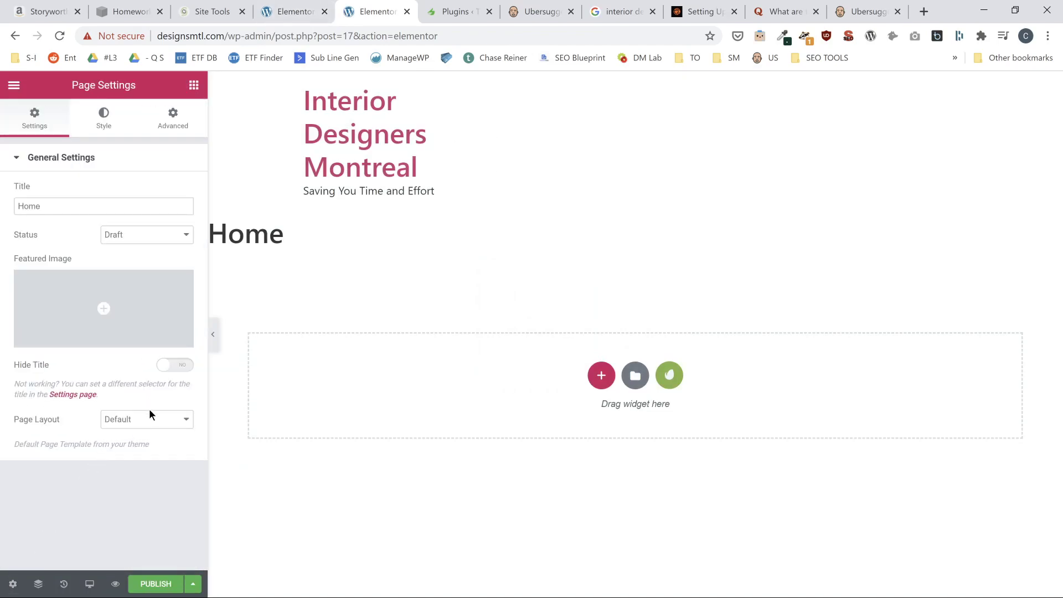
click(148, 460)
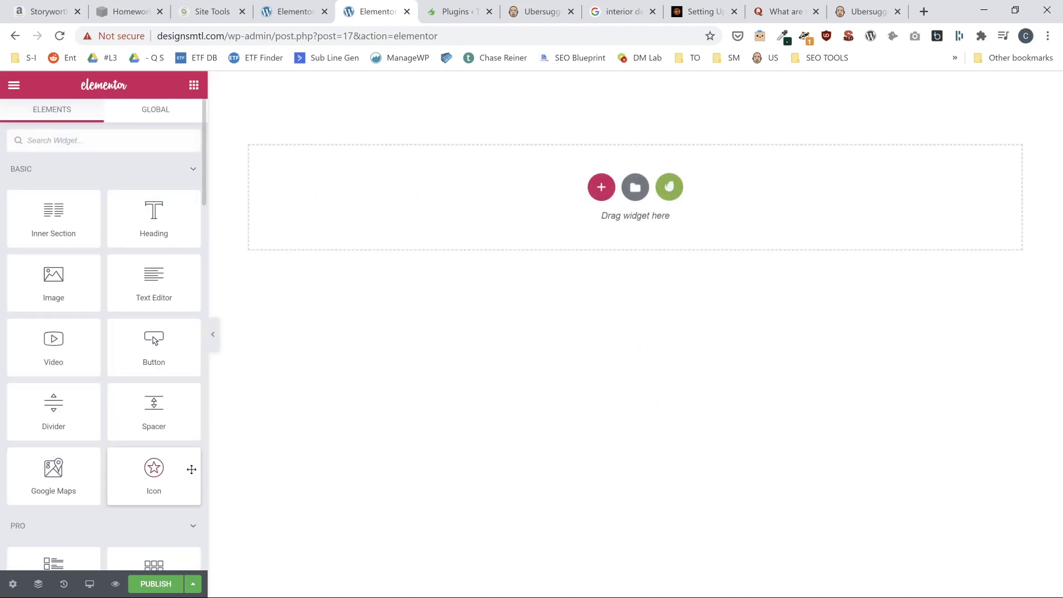
- Preview and import the free Header (with Nav) block with the round blue logo, and select its button
click(671, 191)
click(651, 156)
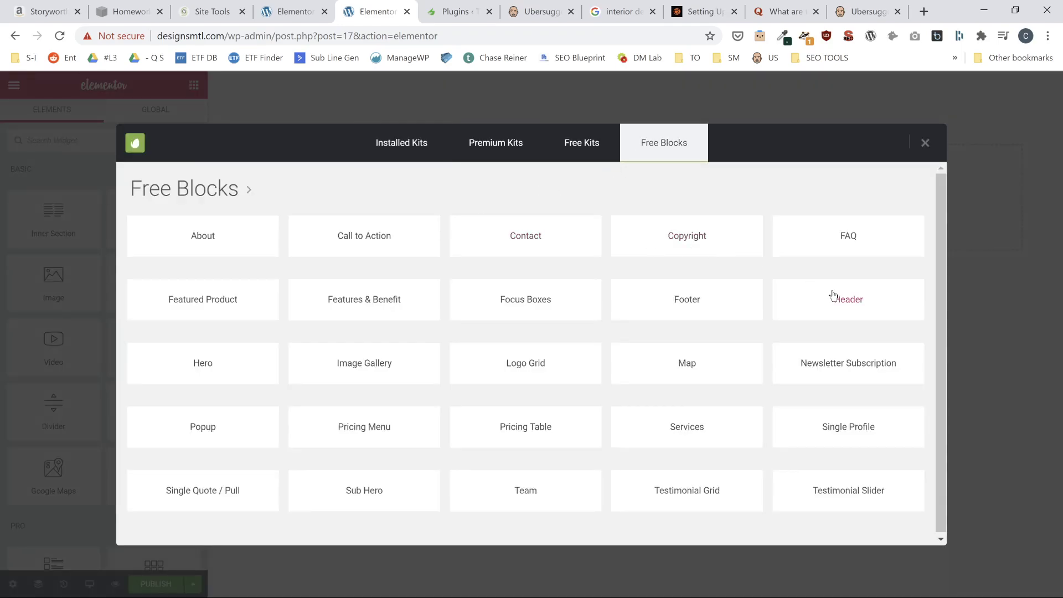
click(833, 296)
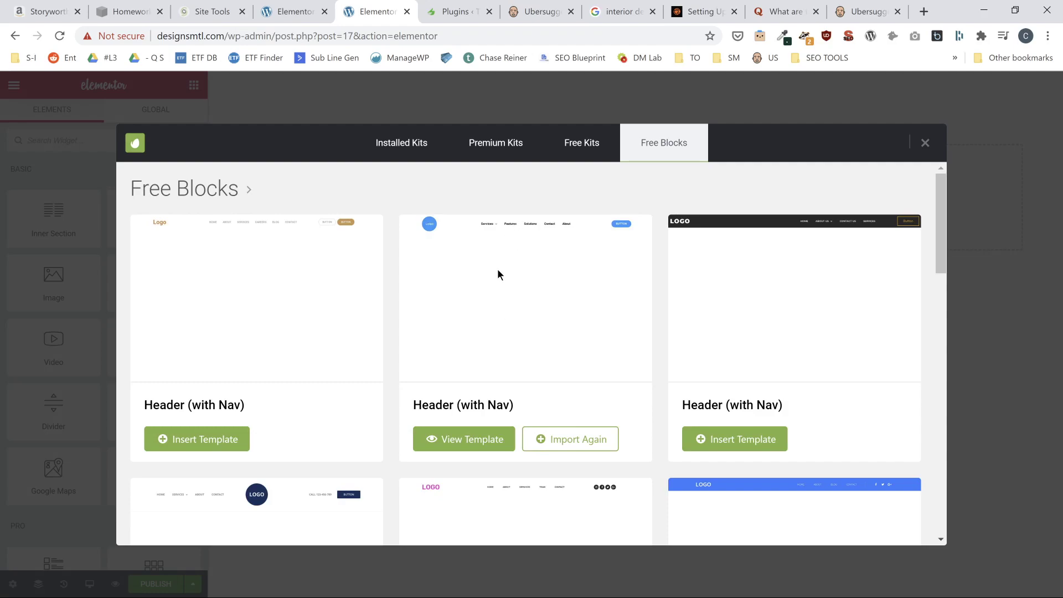
click(470, 429)
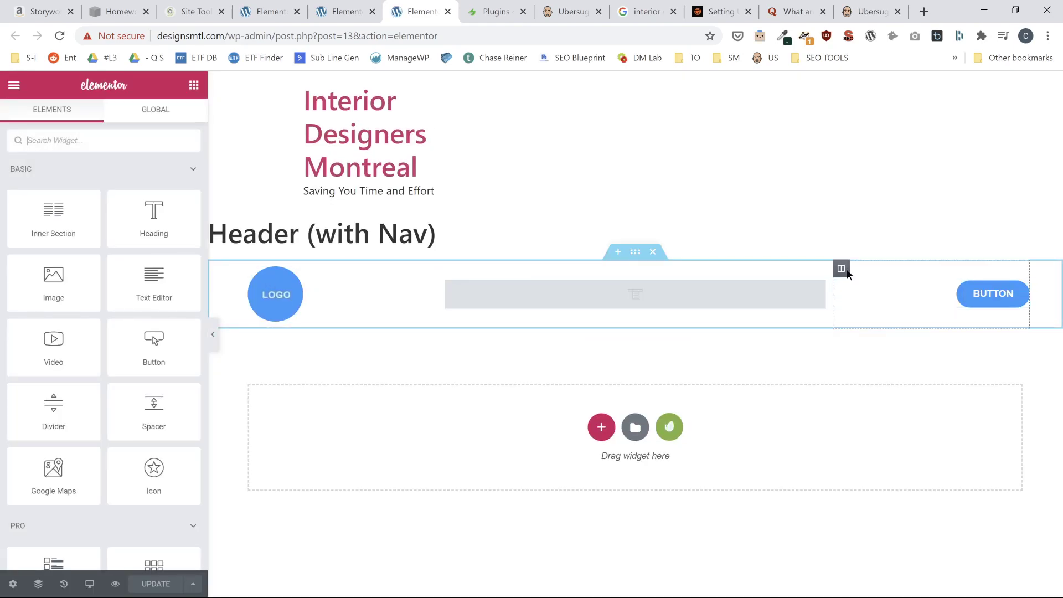
click(447, 11)
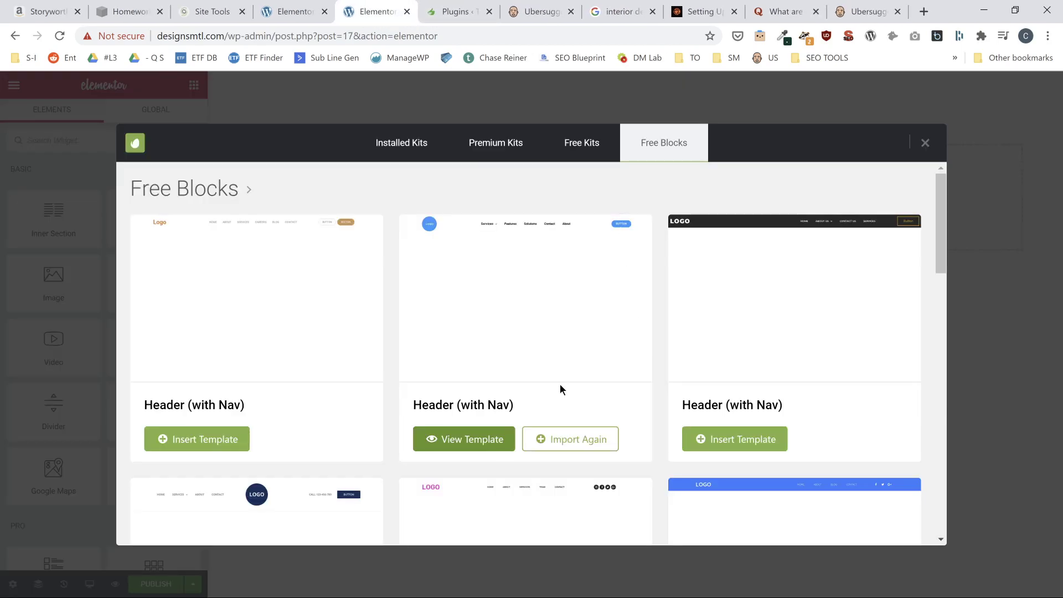
click(565, 446)
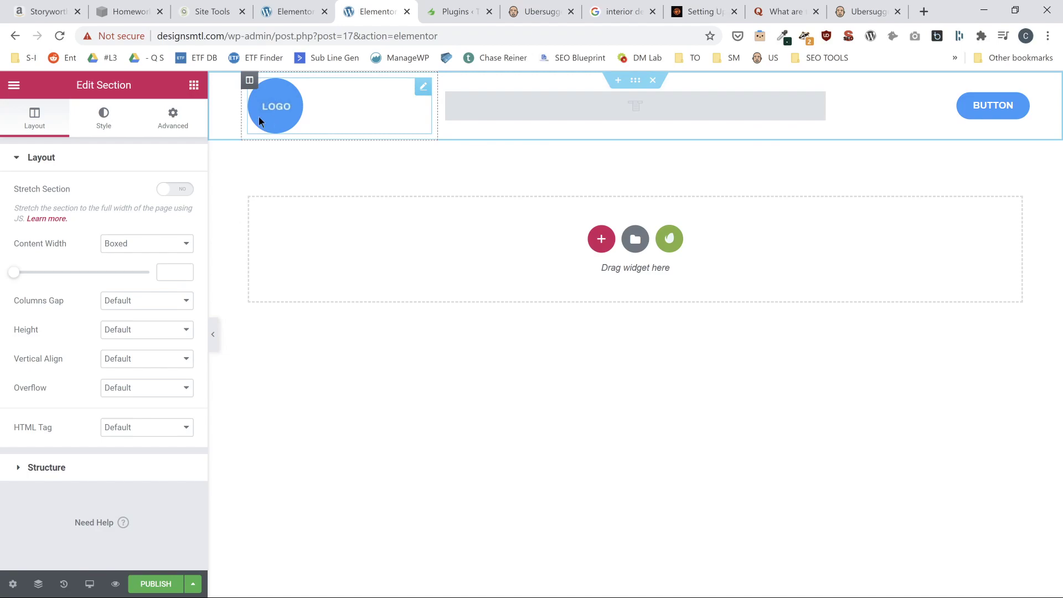
click(1006, 124)
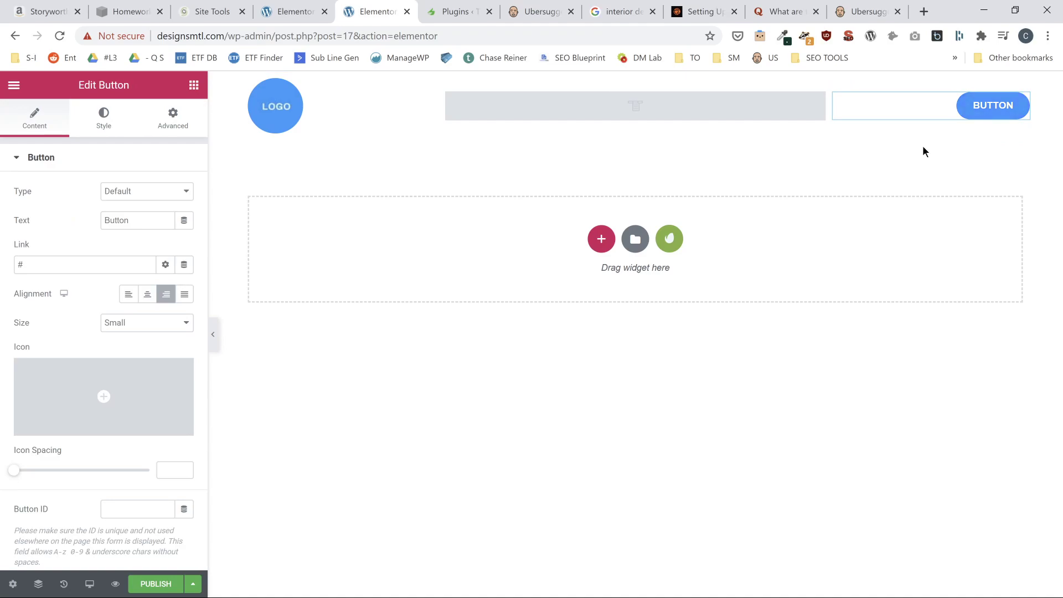
- Insert the free Hero - Video Background block with the desert scene, "Awesome Design Without Limits", below the header
click(670, 246)
click(656, 154)
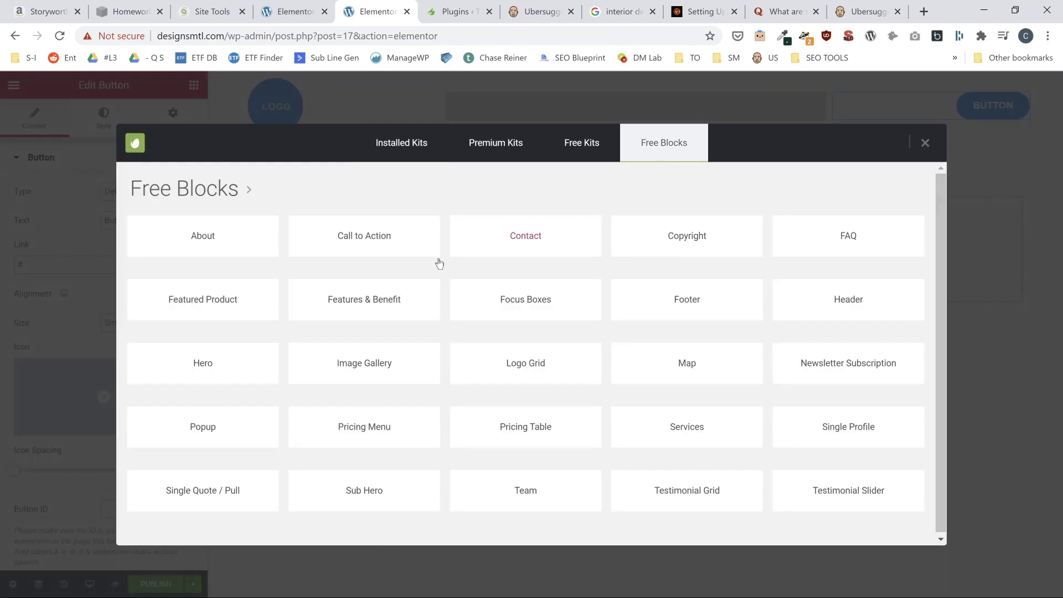
click(168, 375)
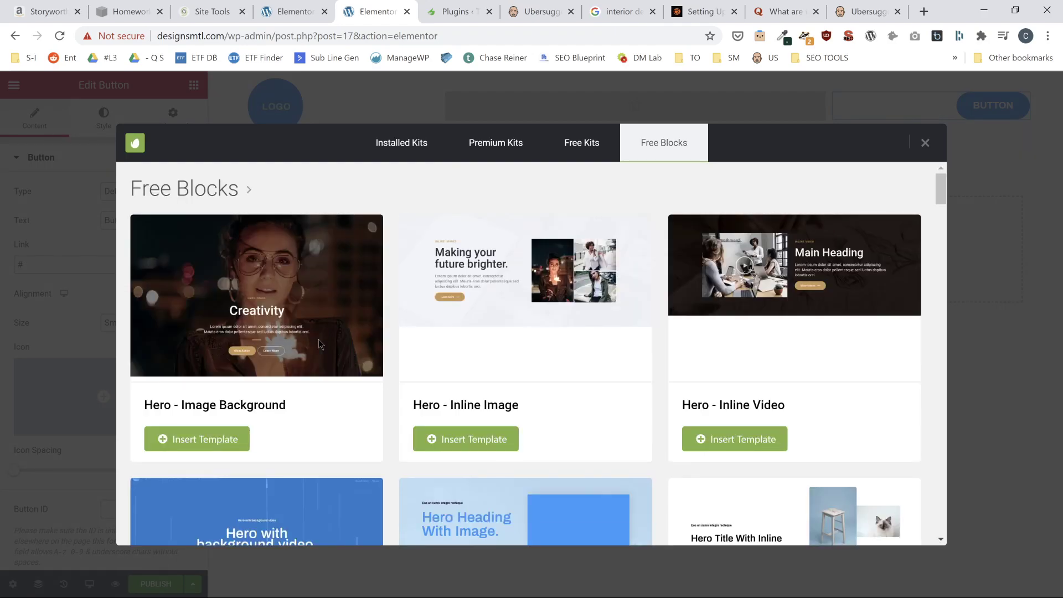
scroll(317, 338, down, 3)
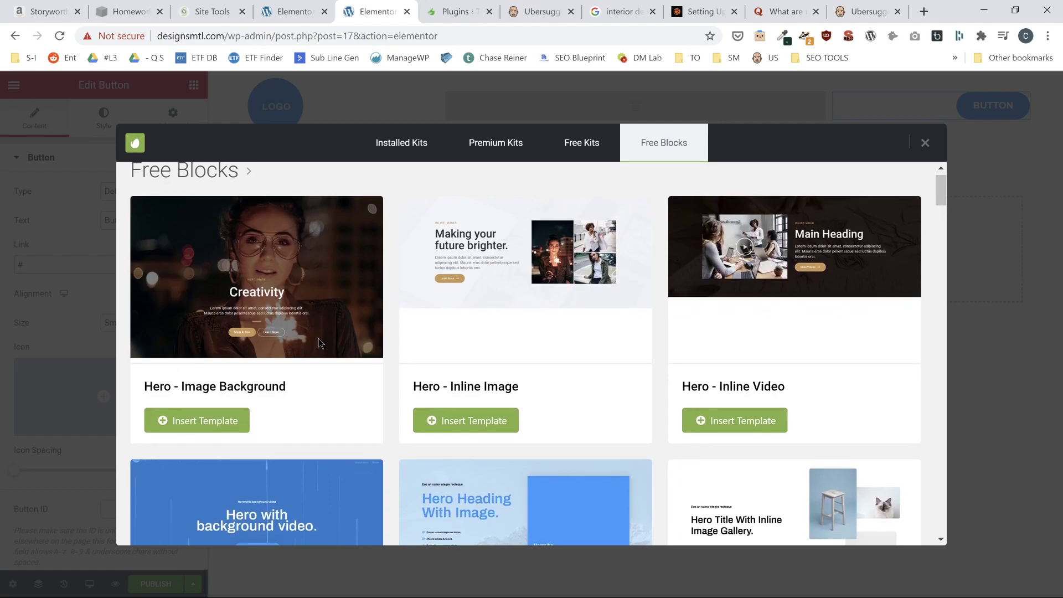
scroll(318, 338, down, 2)
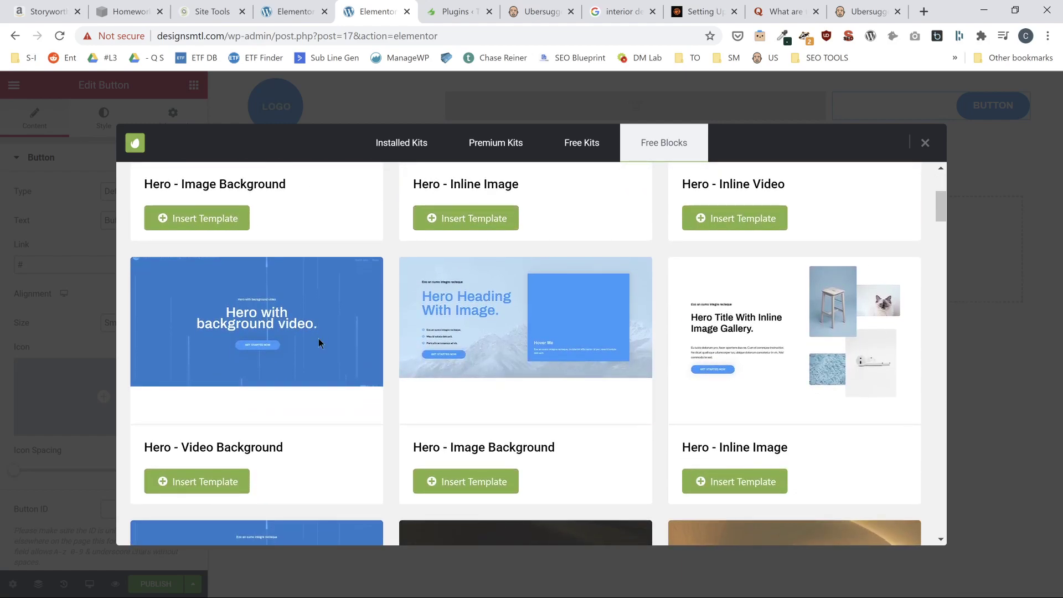
scroll(317, 338, down, 3)
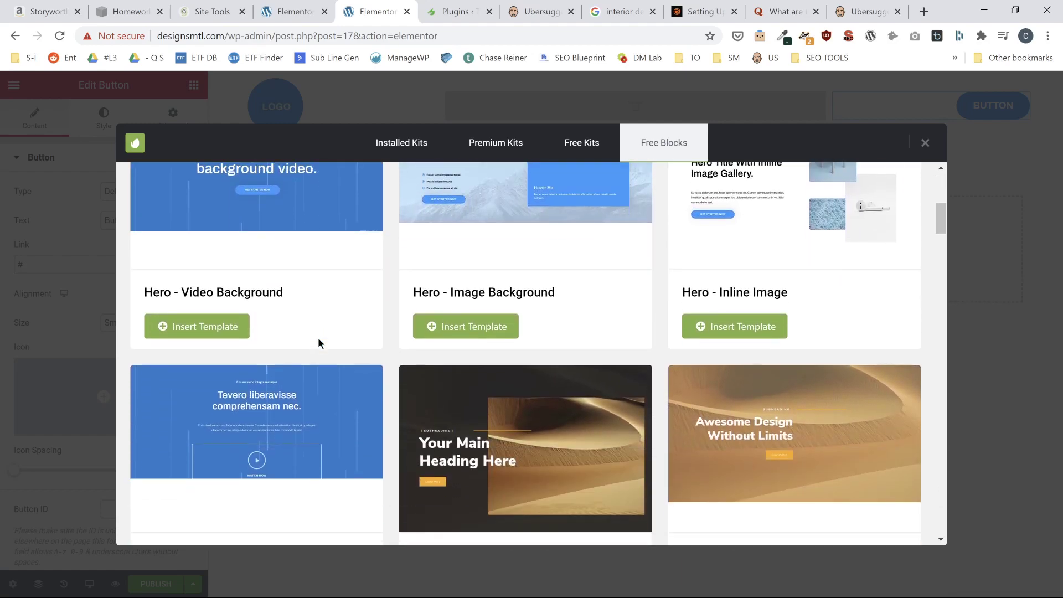
scroll(314, 331, down, 3)
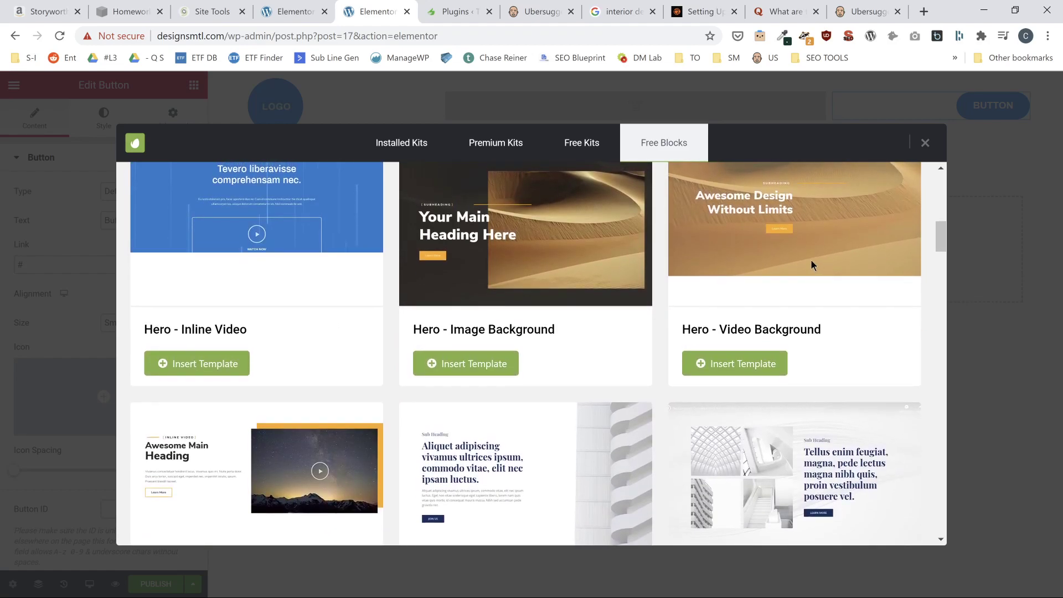
scroll(758, 287, down, 1)
click(743, 361)
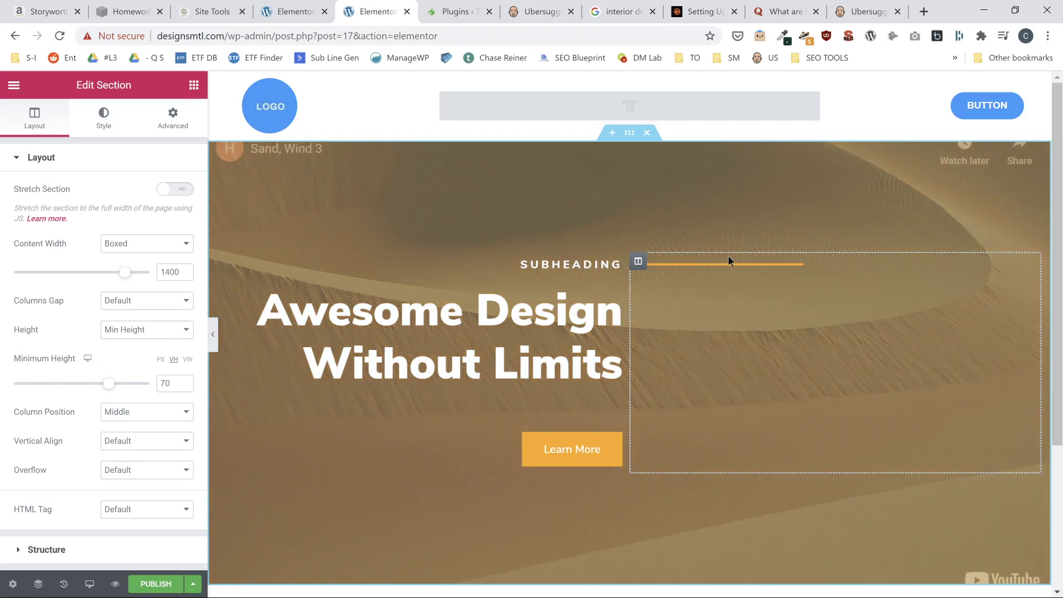
- Dismiss the right-click tip and switch the hero section's background type from video to a classic image background
scroll(607, 279, down, 1)
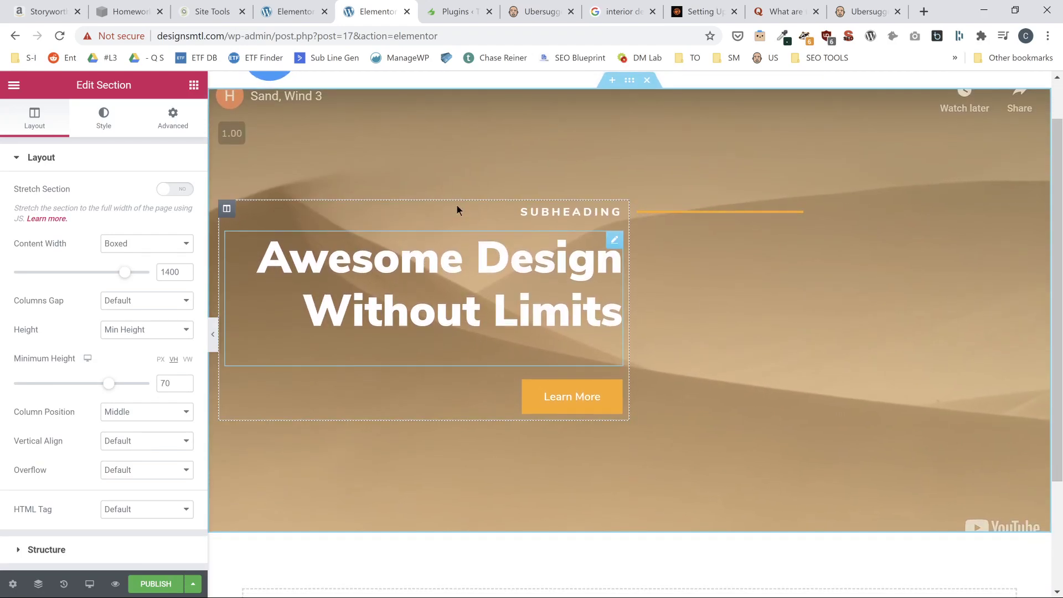
scroll(634, 166, up, 1)
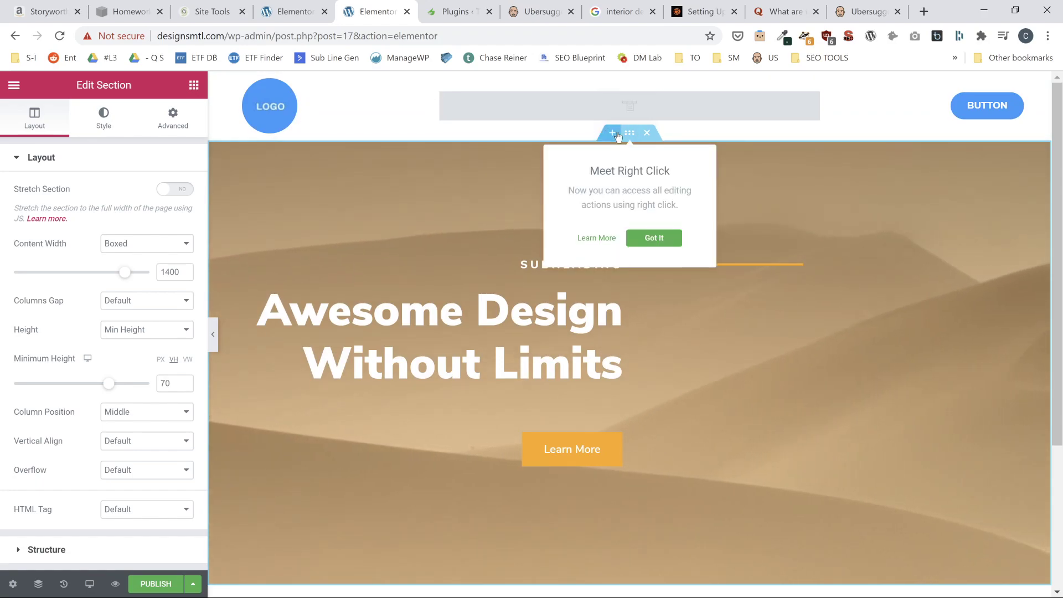
click(651, 239)
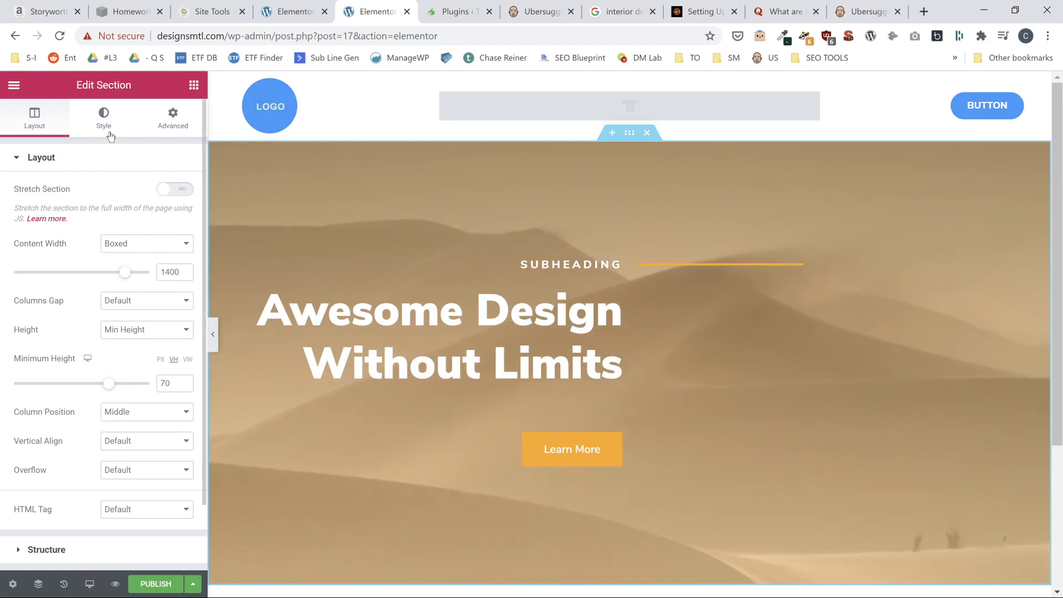
click(122, 119)
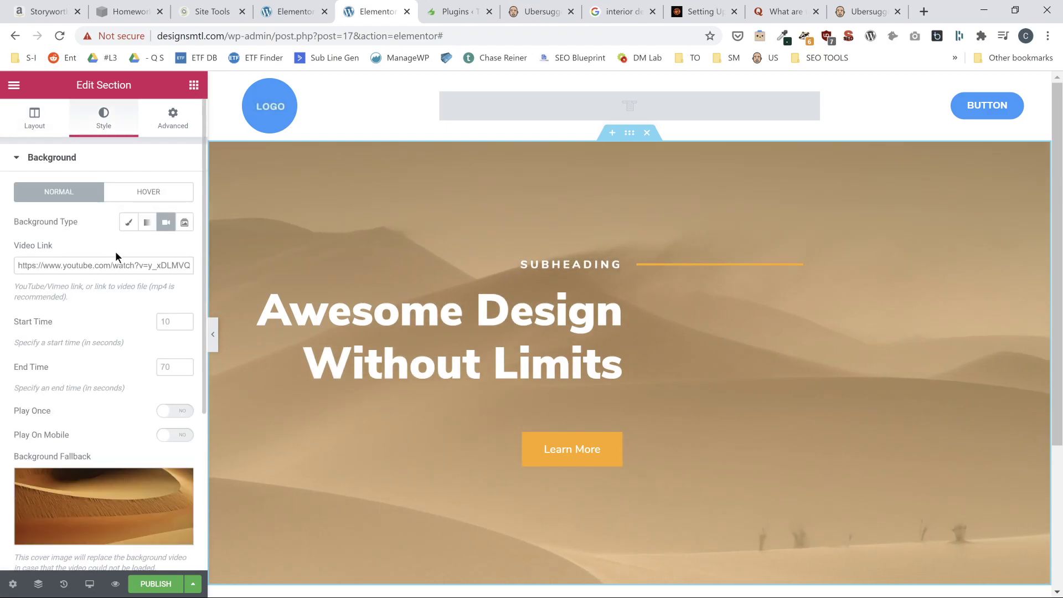
click(127, 223)
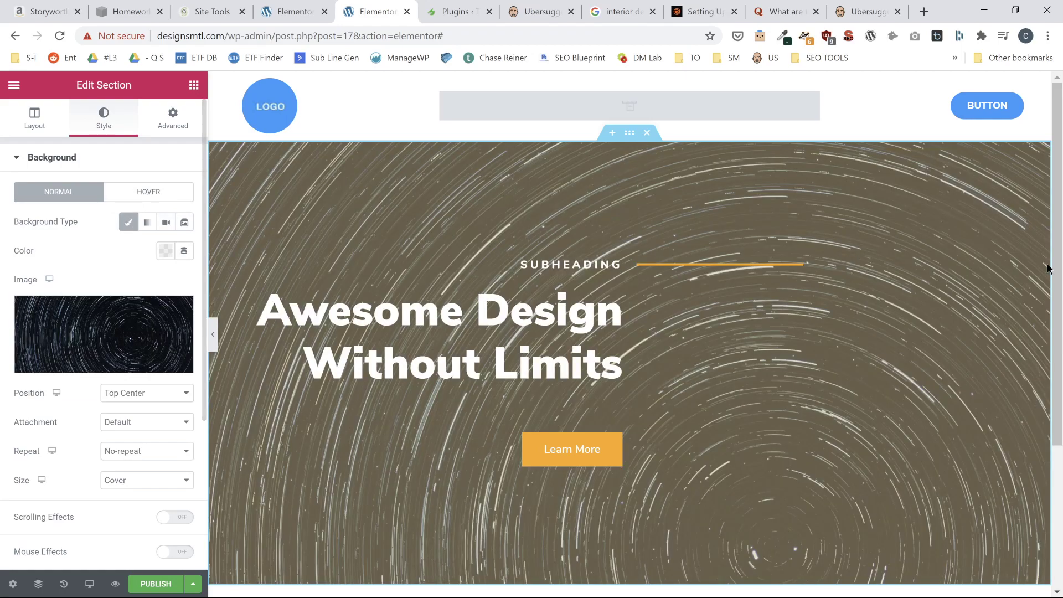
- Replace the hero's main heading text with "Interior Designers<br>Monreal"
click(528, 314)
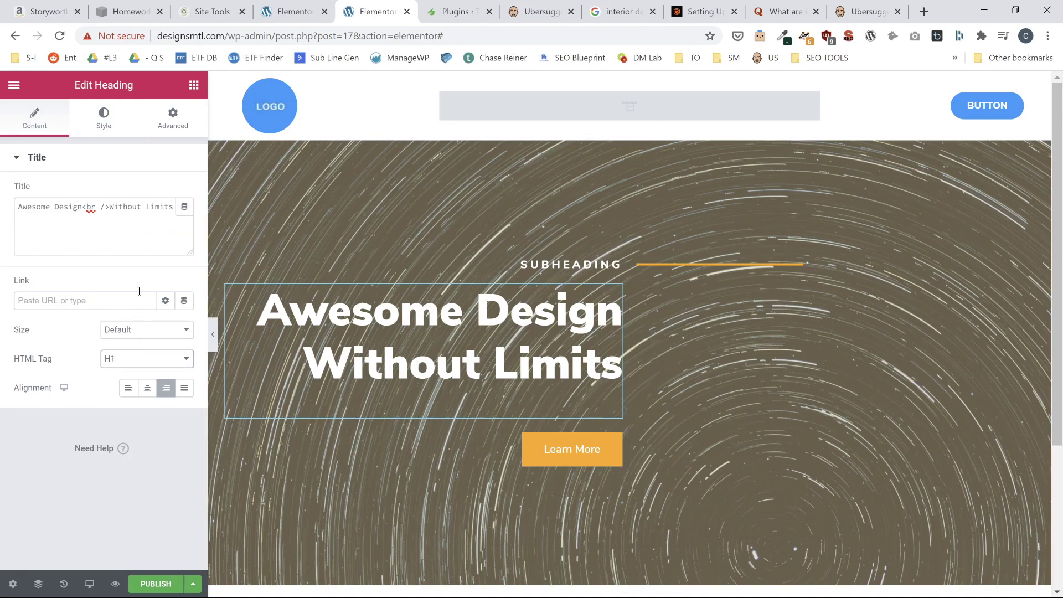
click(158, 221)
key(ctrl+a)
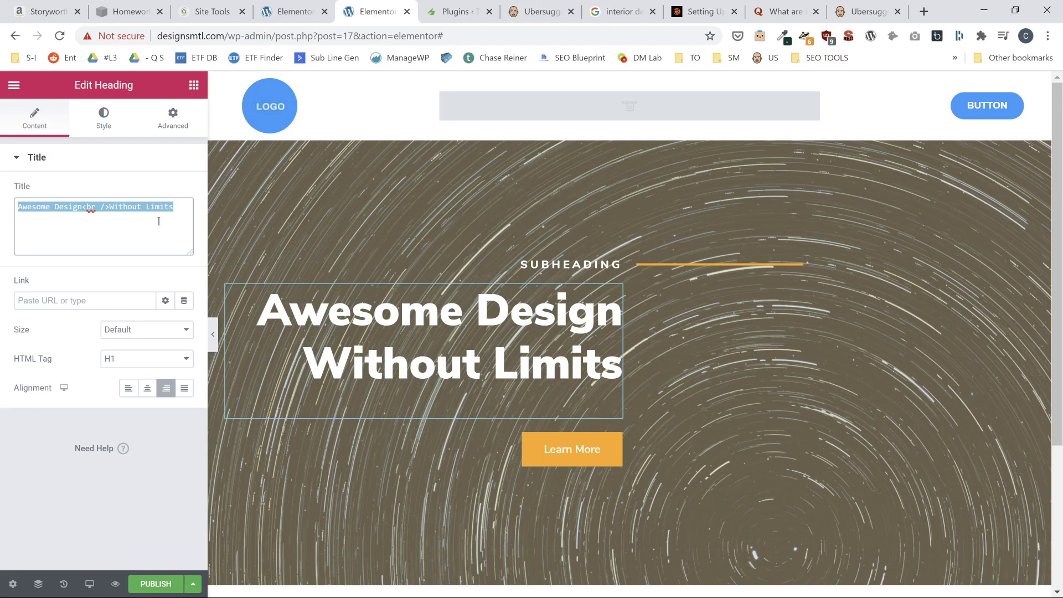
text(Interio)
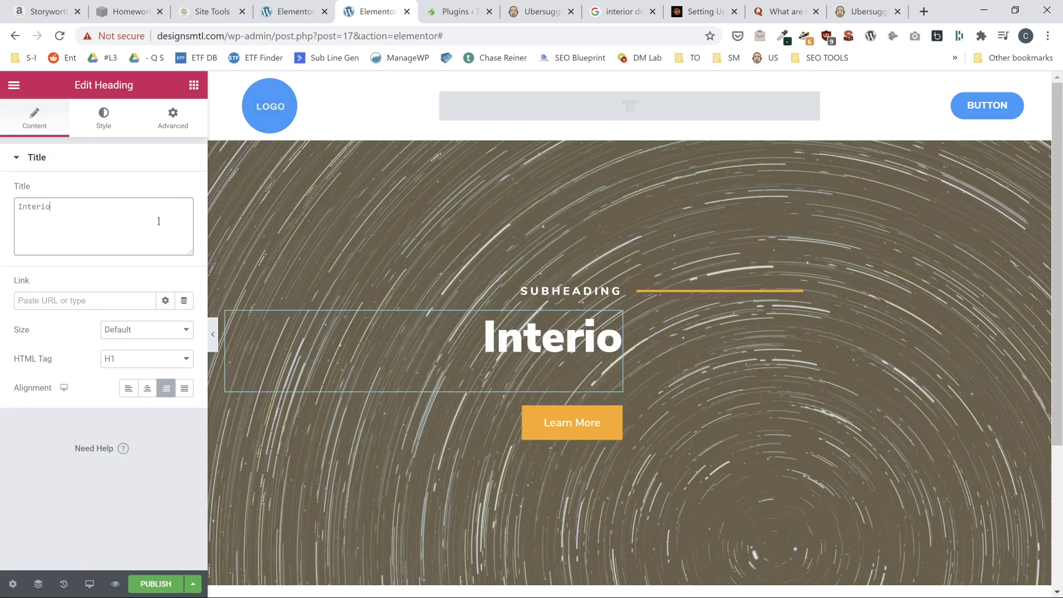
text(d)
key(BackSpace)
text(r D)
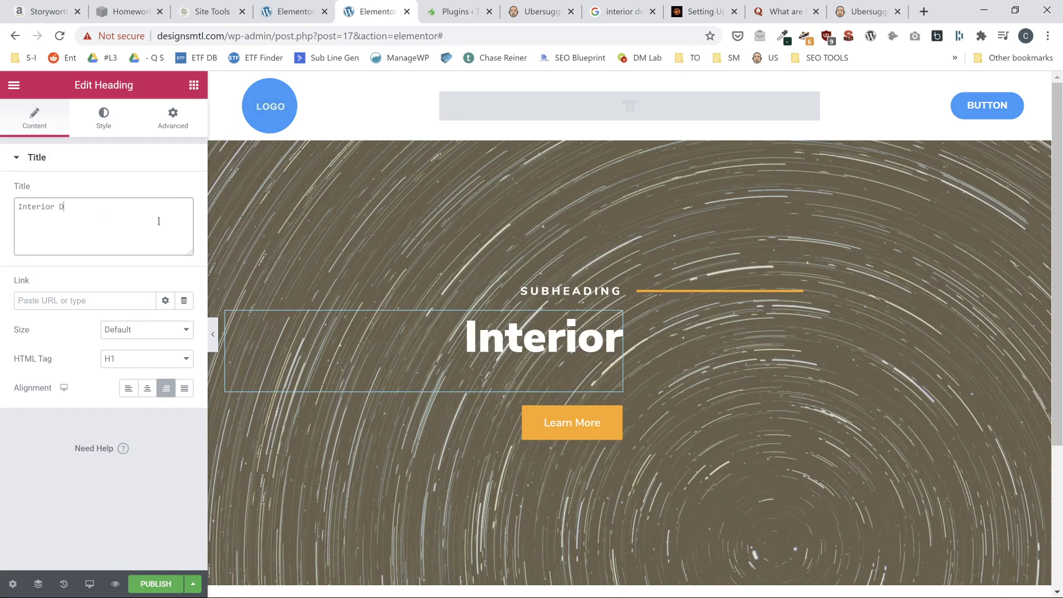
text(esigners )
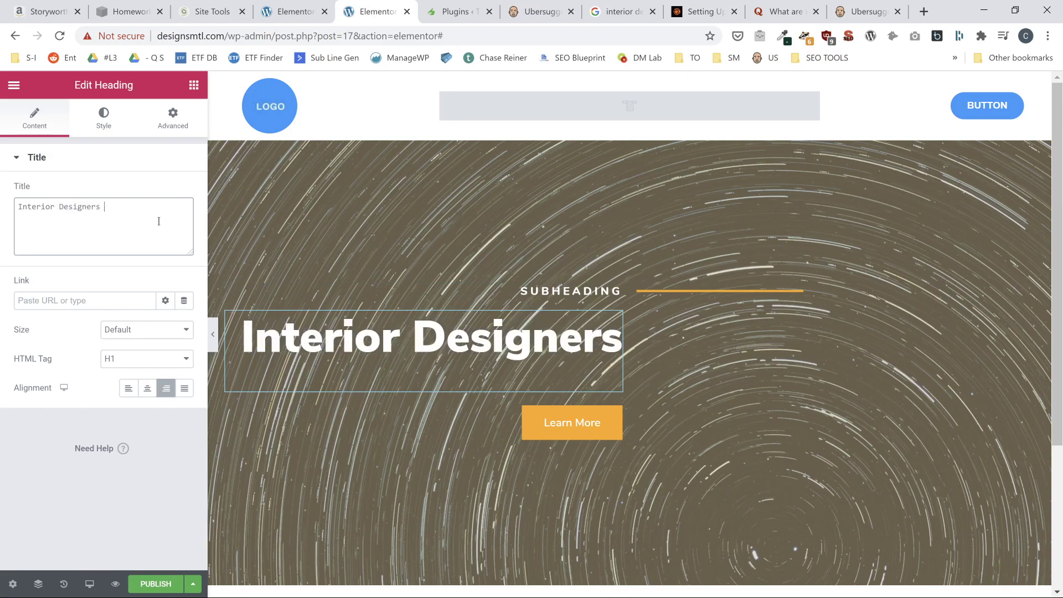
text(,br)
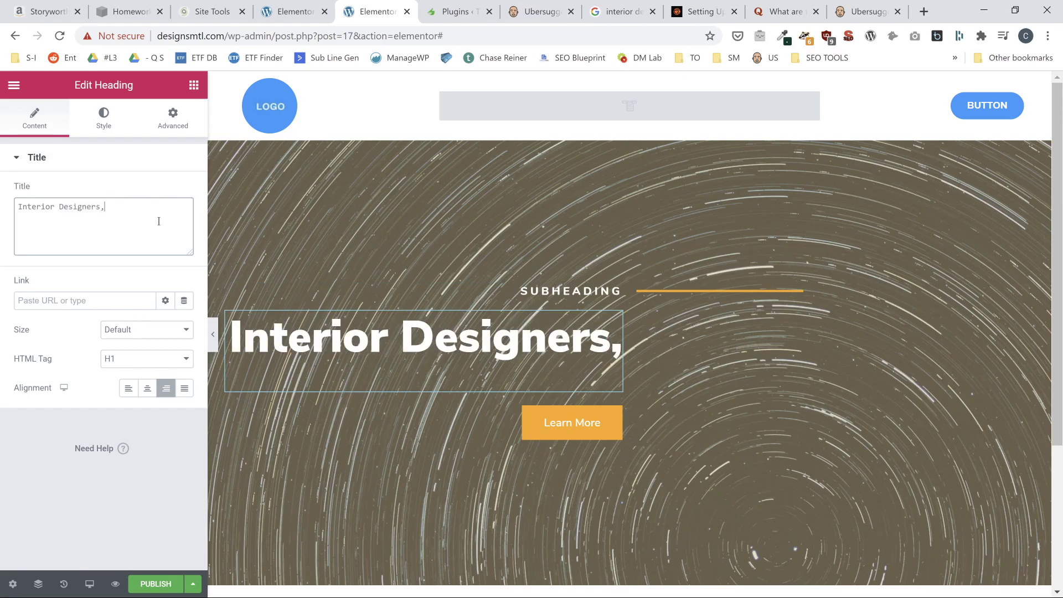
key(BackSpace)
key(BackSpace)
key(BackSpace)
key(BackSpace)
text(s<br)
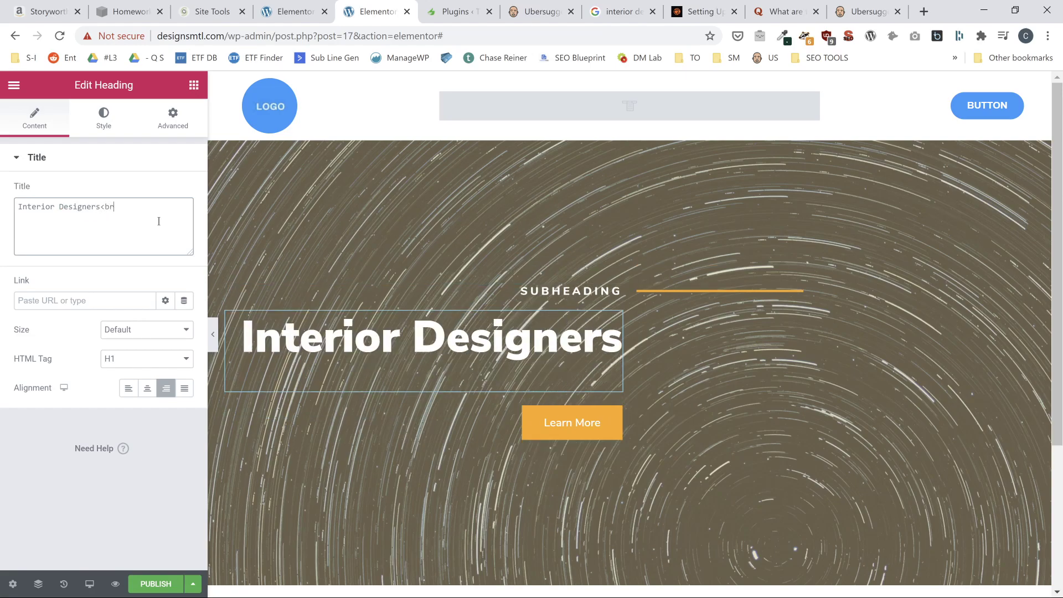
text(>Monreal)
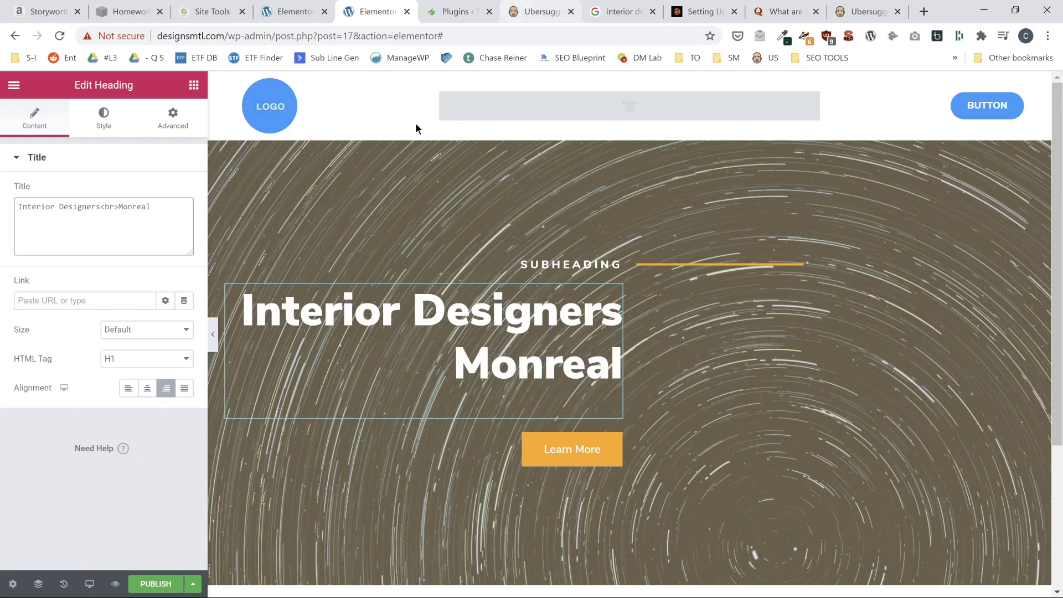
- Move the subheading between the hero's main heading and its button, and replace its text with "Saving you time and effort"
click(613, 269)
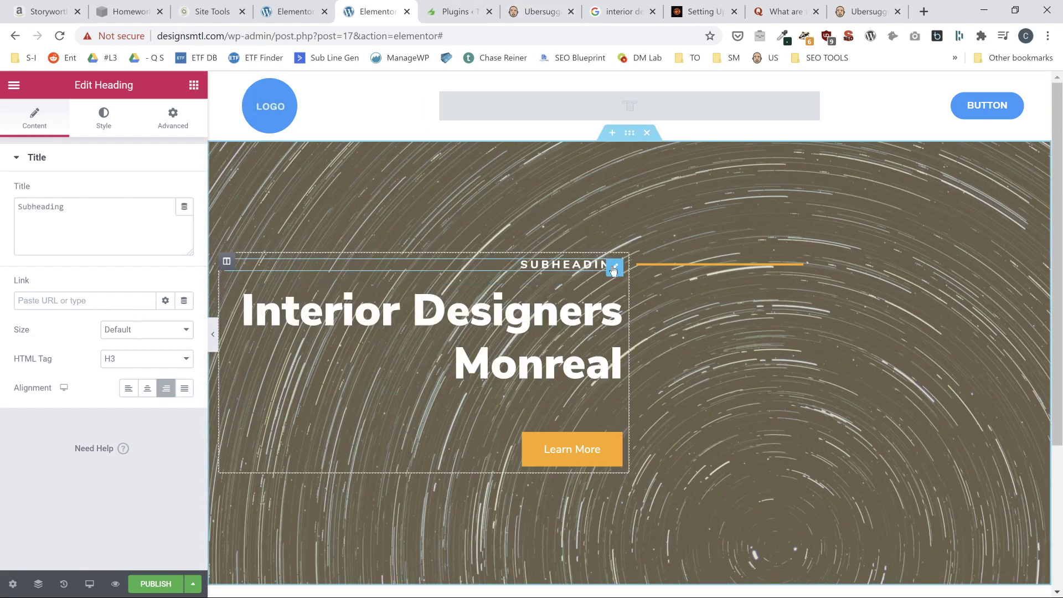
drag(614, 269, 489, 370)
double_click(536, 412)
drag(69, 207, 2, 228)
text(Saving y)
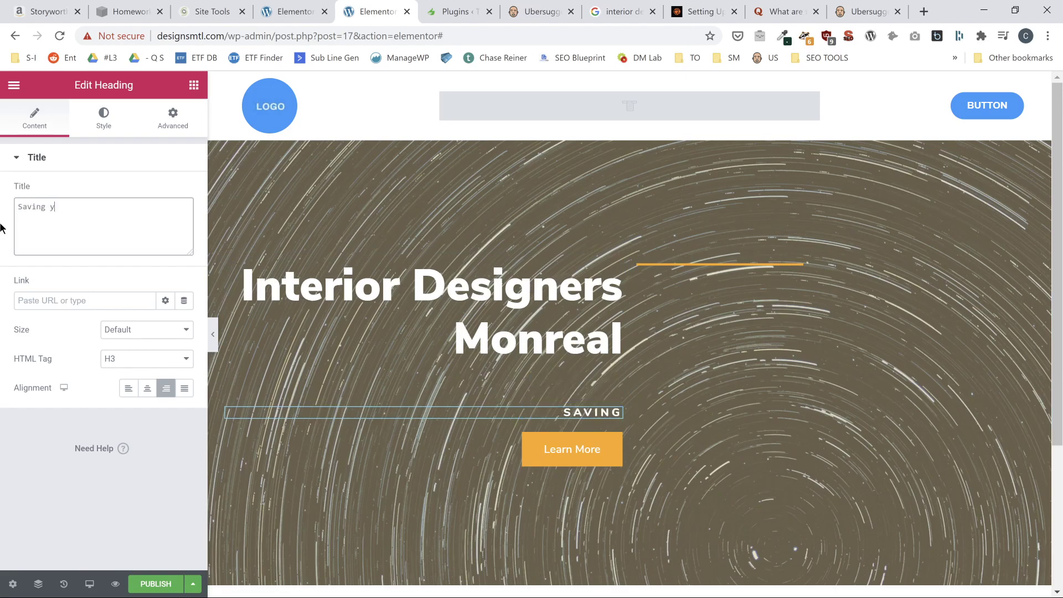
text(ou ime)
key(BackSpace)
key(BackSpace)
key(BackSpace)
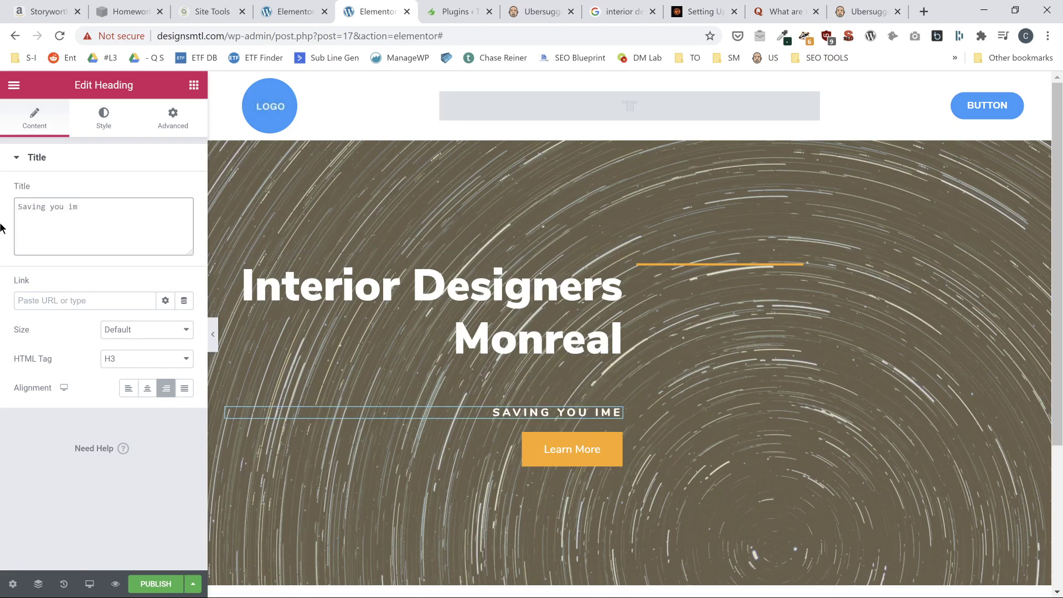
text(time an)
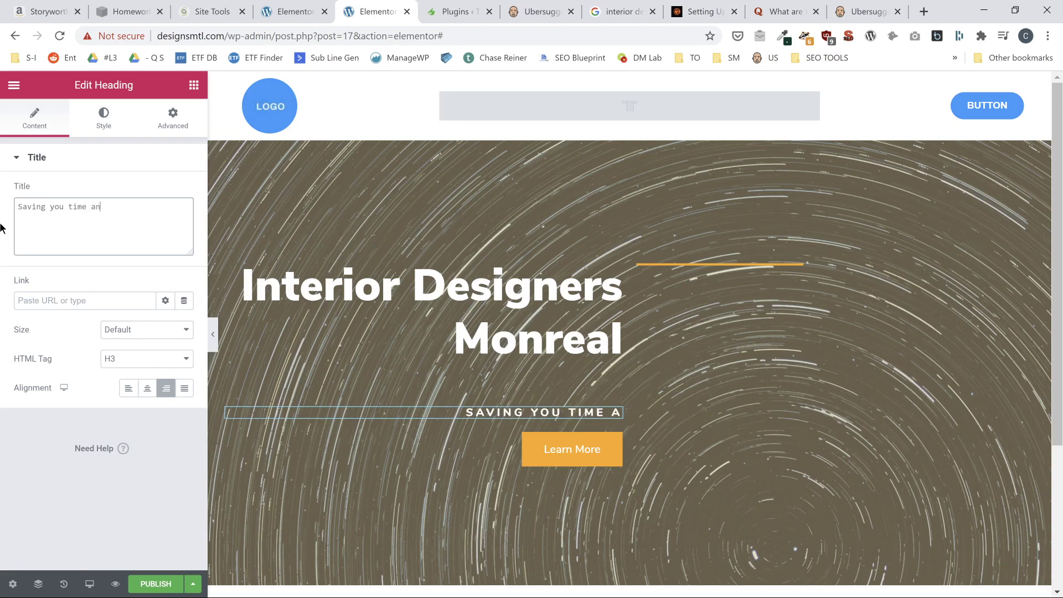
text(d effort)
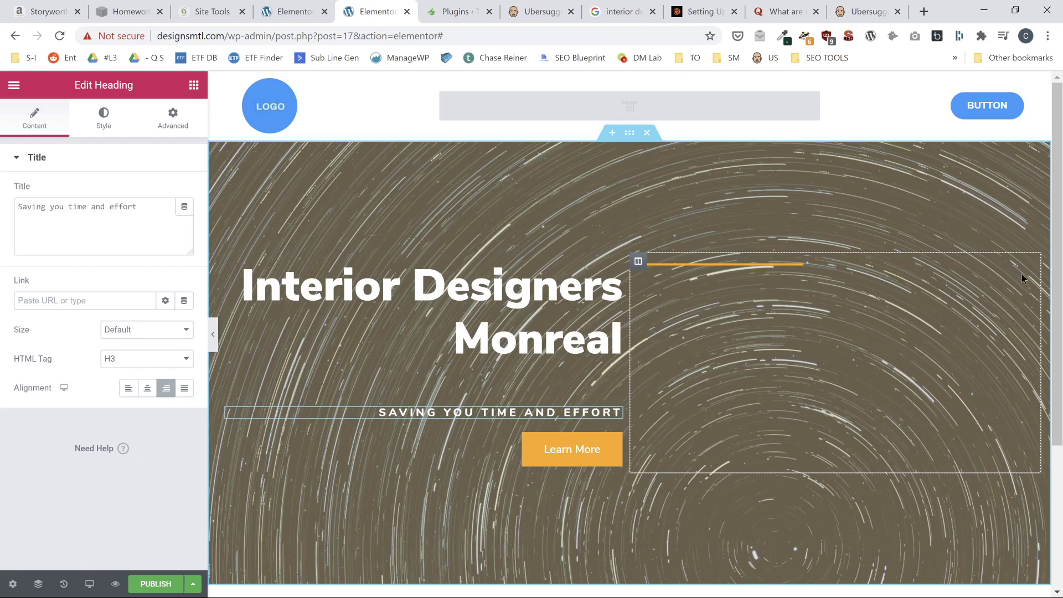
- Delete the hero column containing the orange line, and center-align the main heading and the subheading
right_click(643, 264)
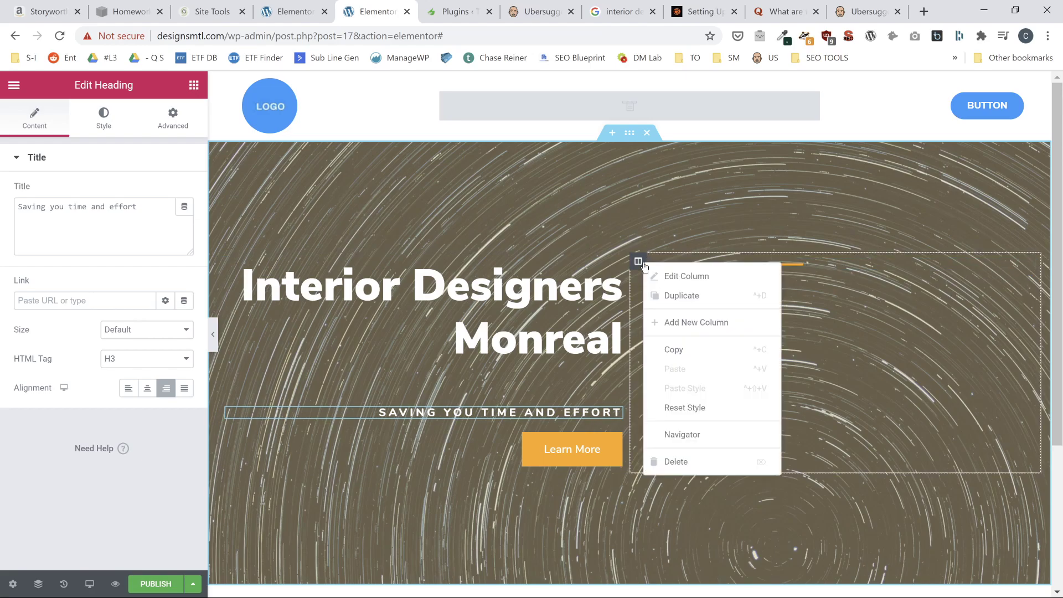
click(700, 460)
click(701, 287)
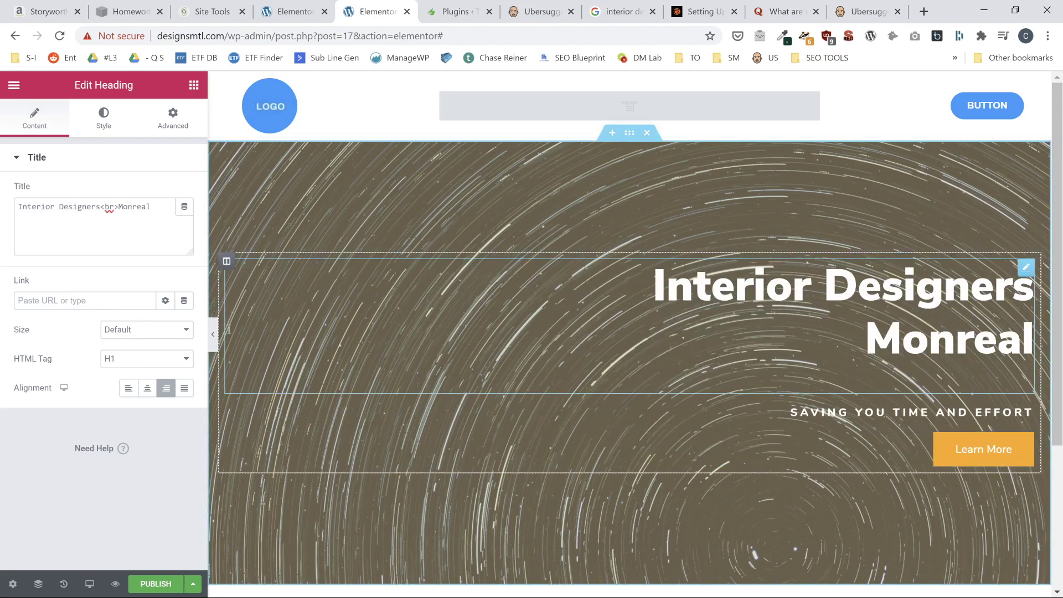
click(148, 387)
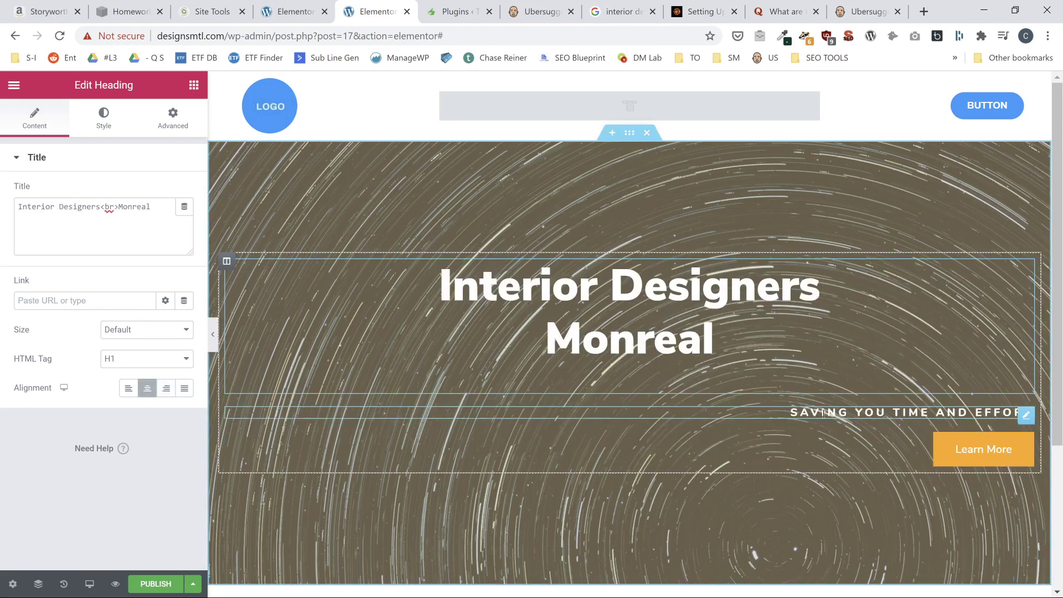
click(785, 410)
click(153, 391)
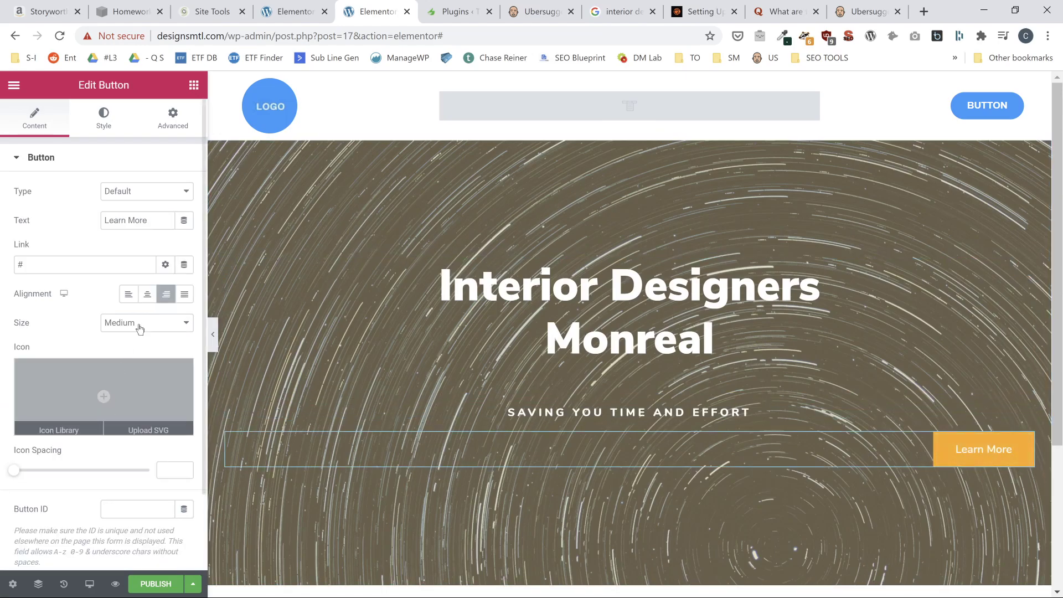
- Center-align the hero's orange button and replace its text with "Book Your Consultation"
click(147, 294)
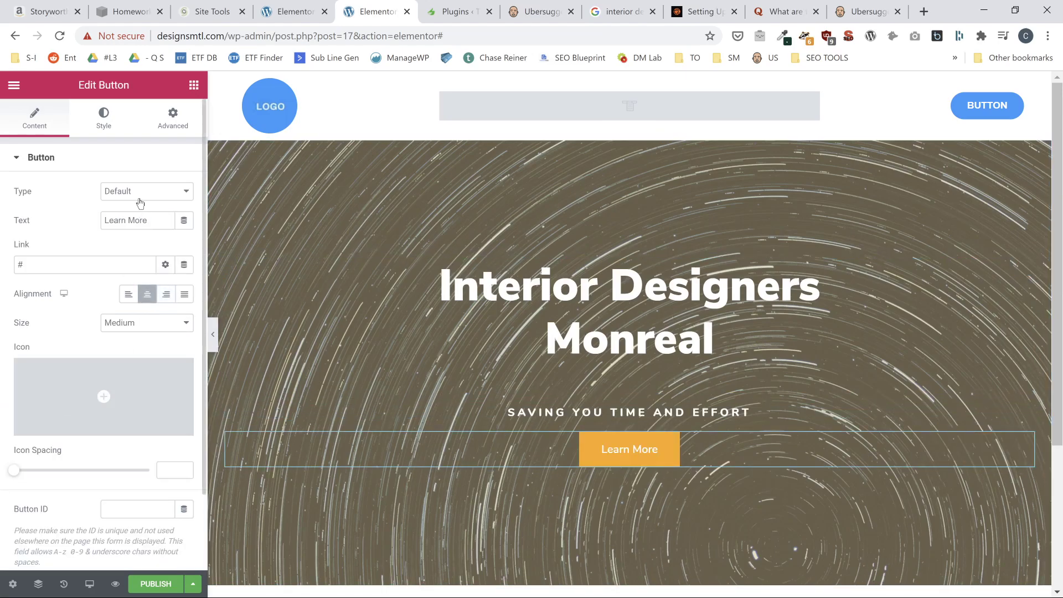
drag(155, 225, 32, 221)
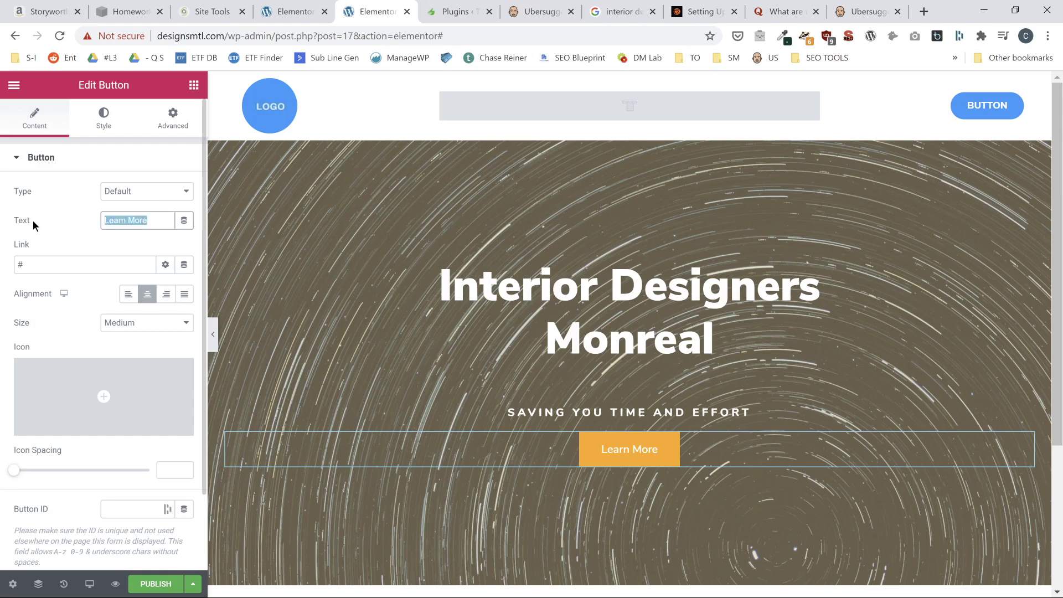
text(Book )
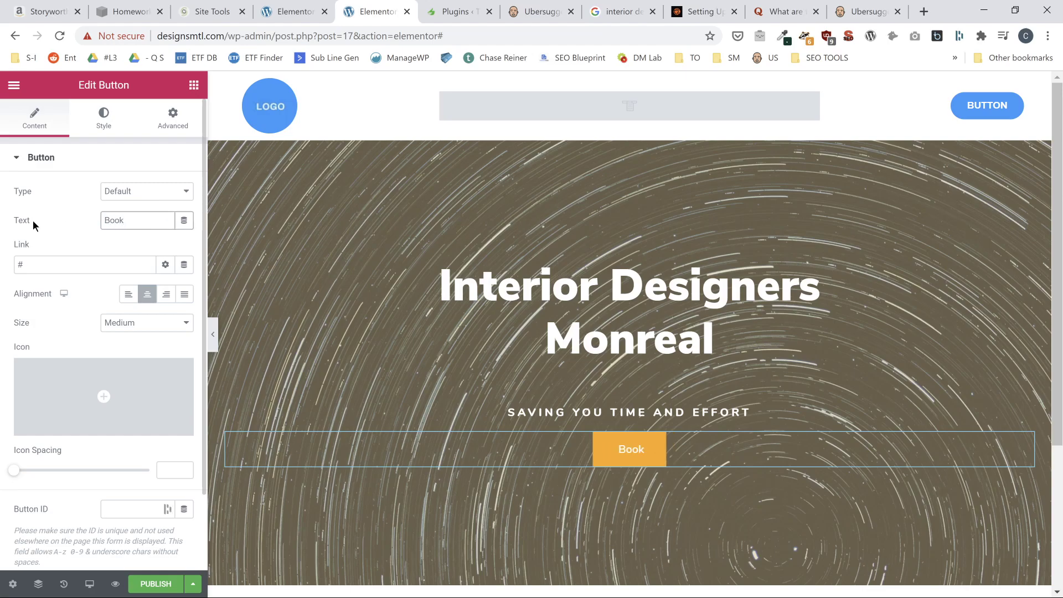
text(Your Consultation)
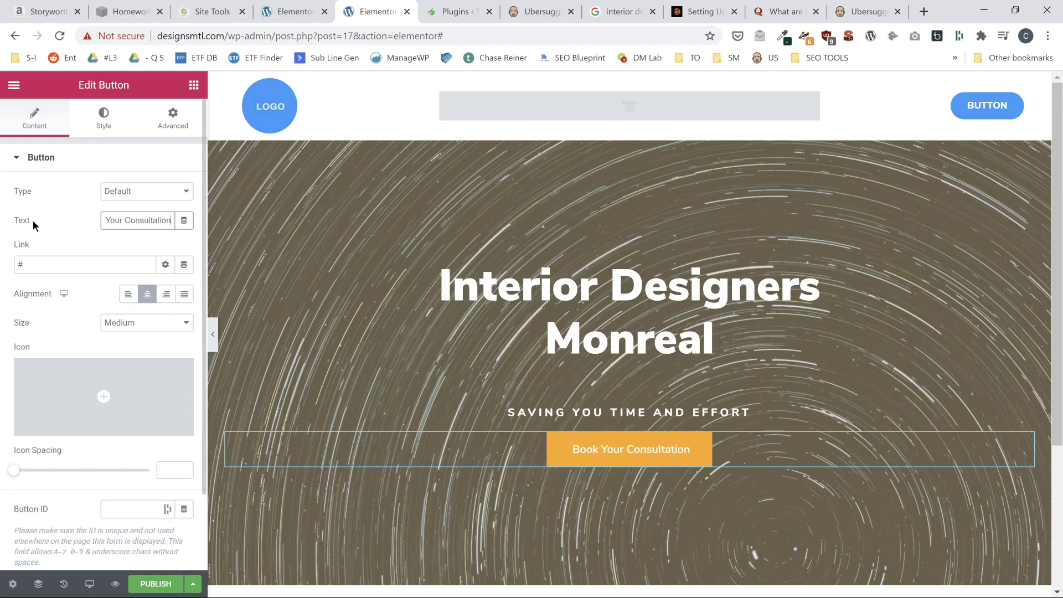
click(144, 191)
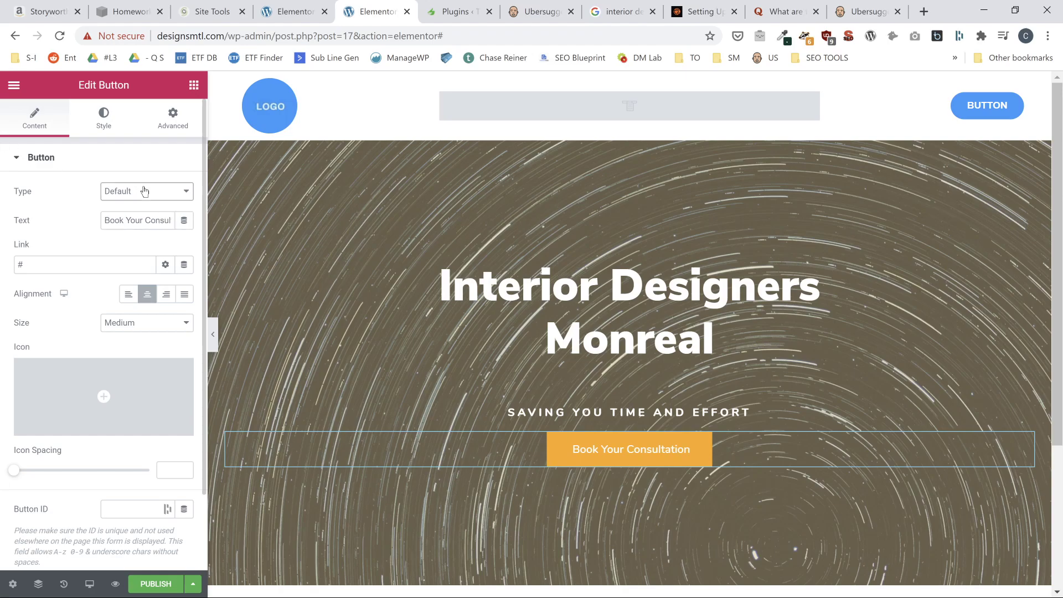
click(156, 161)
click(154, 163)
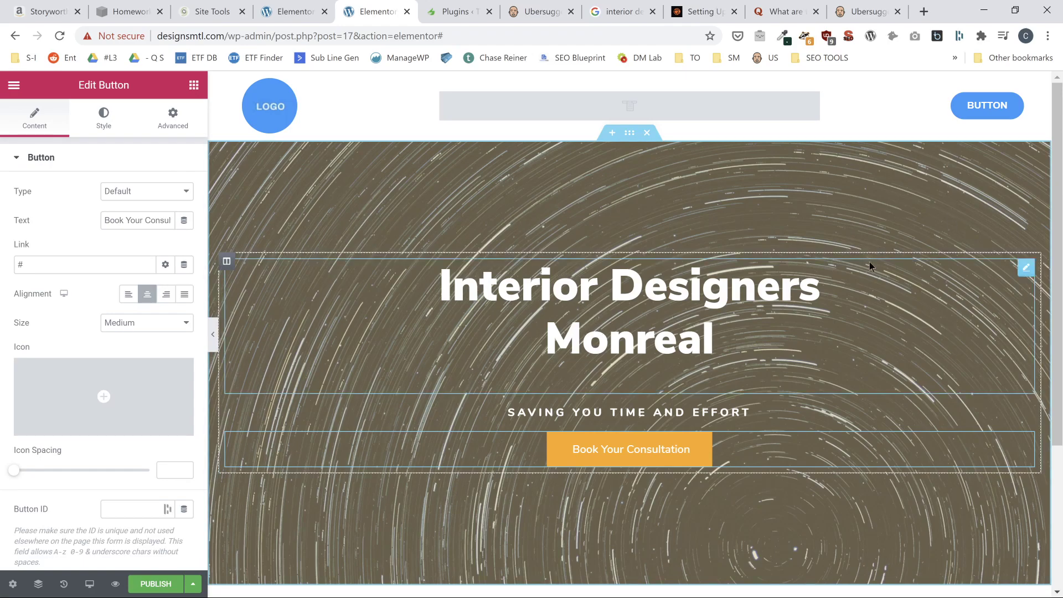
- Save the page as a draft and correct the city name in the hero's main heading to "Montreal"
click(197, 588)
click(134, 517)
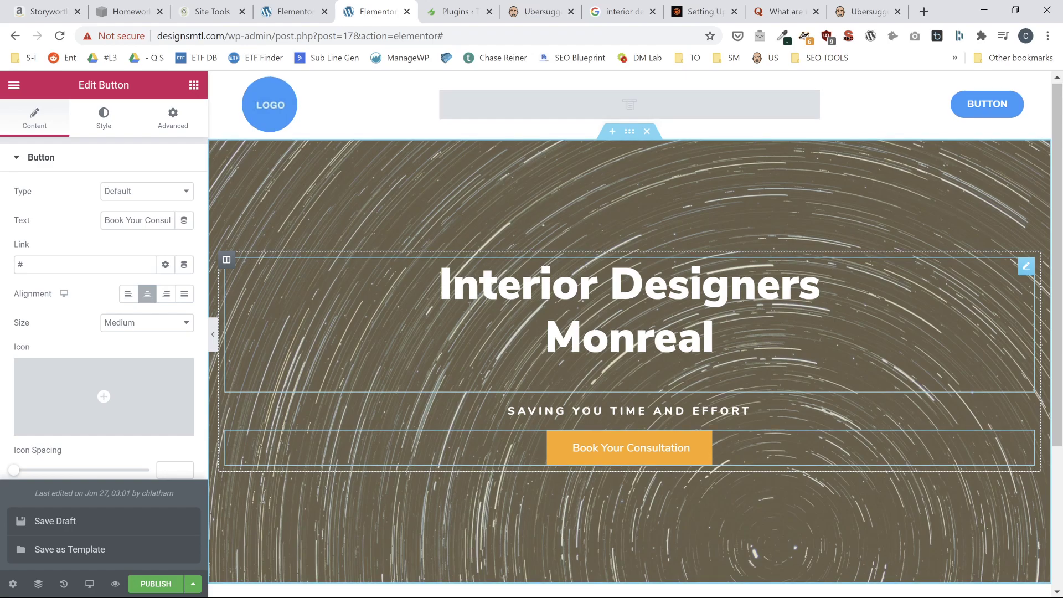
scroll(484, 271, down, 3)
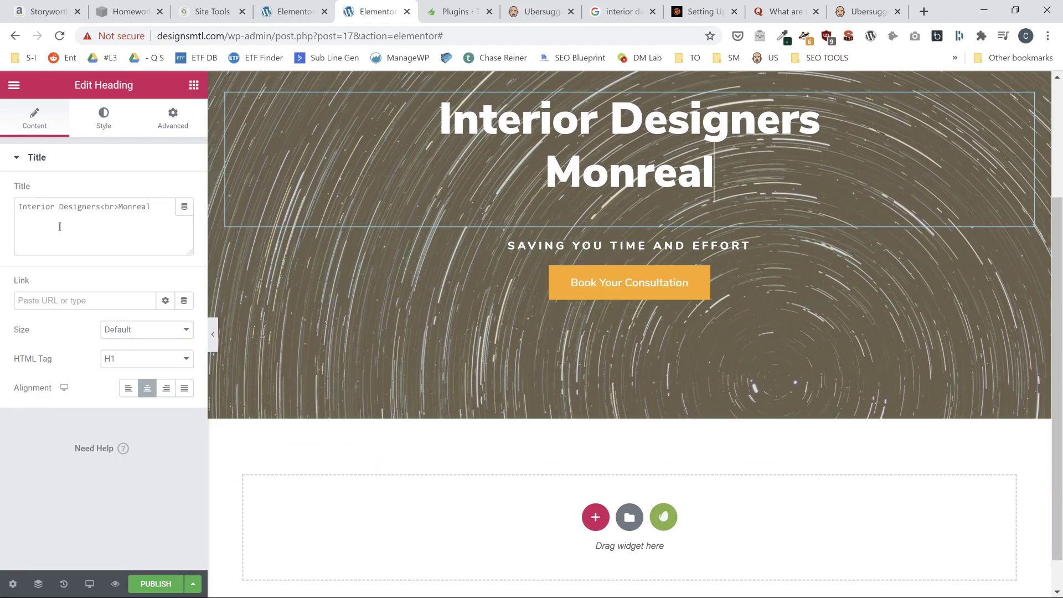
click(128, 202)
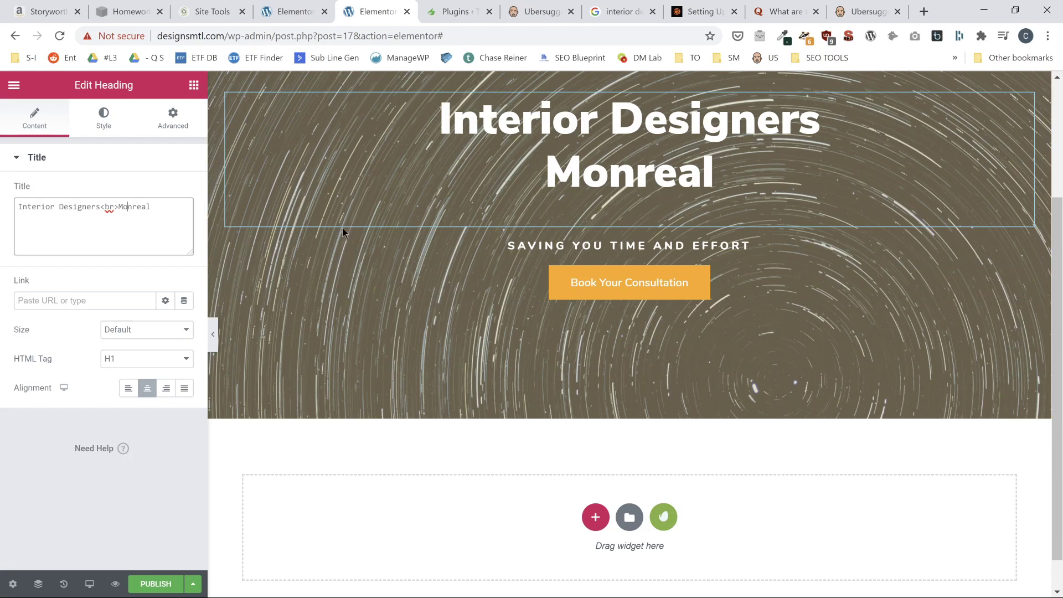
text(t)
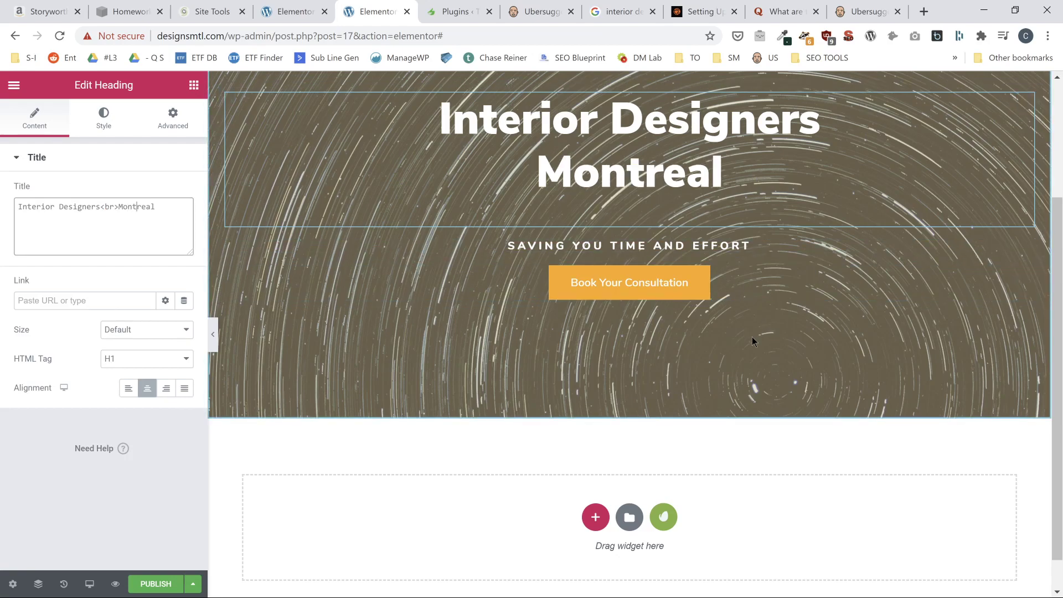
- Preview the page in a new browser tab, check the header and hero section, and close the preview
scroll(709, 297, down, 1)
scroll(708, 301, up, 4)
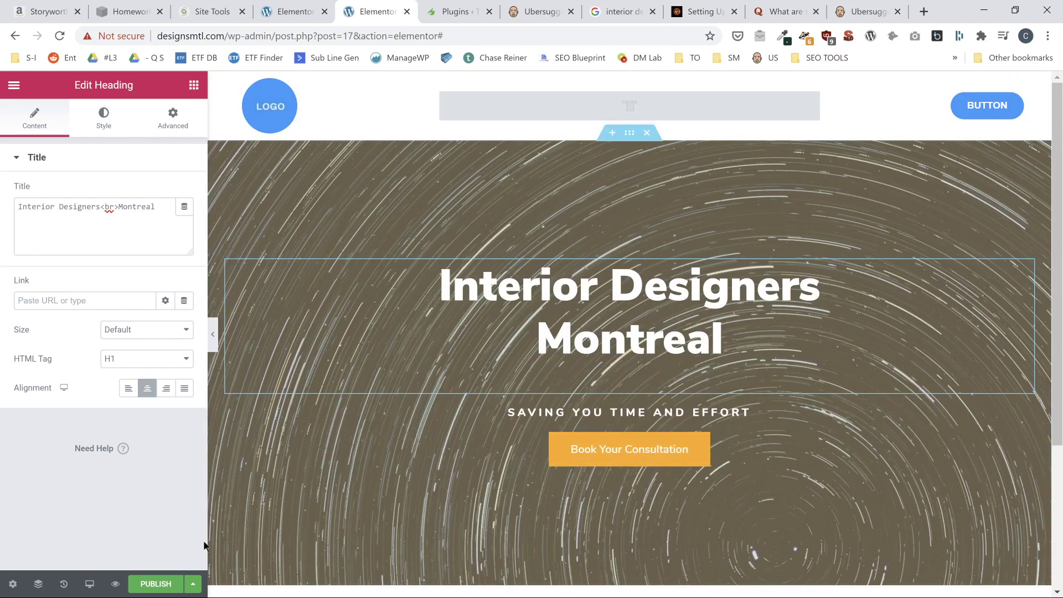
click(116, 584)
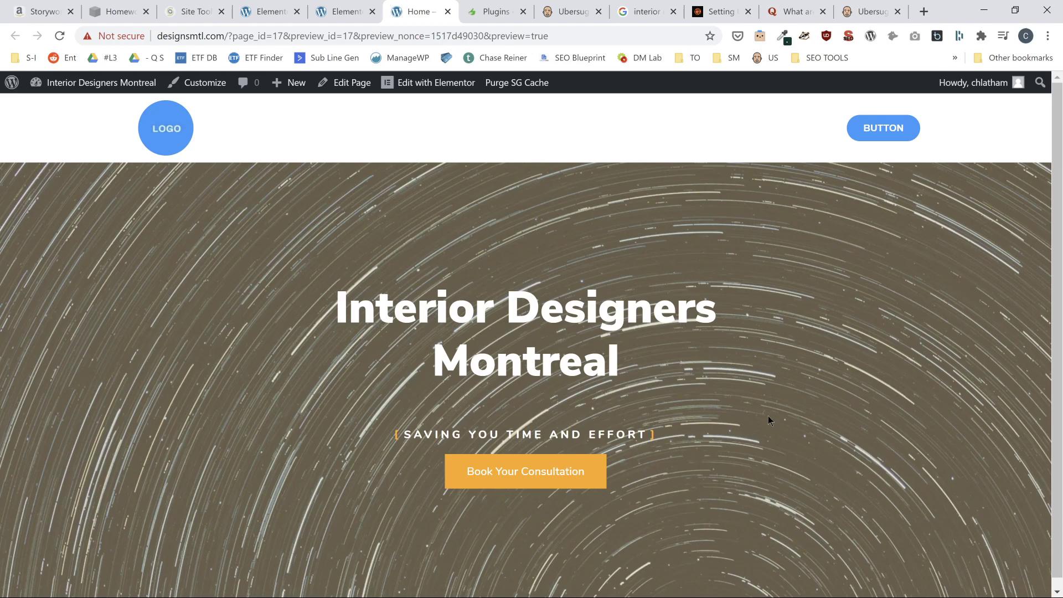
scroll(752, 376, down, 1)
scroll(751, 383, up, 1)
scroll(751, 383, down, 1)
scroll(752, 383, up, 1)
click(447, 11)
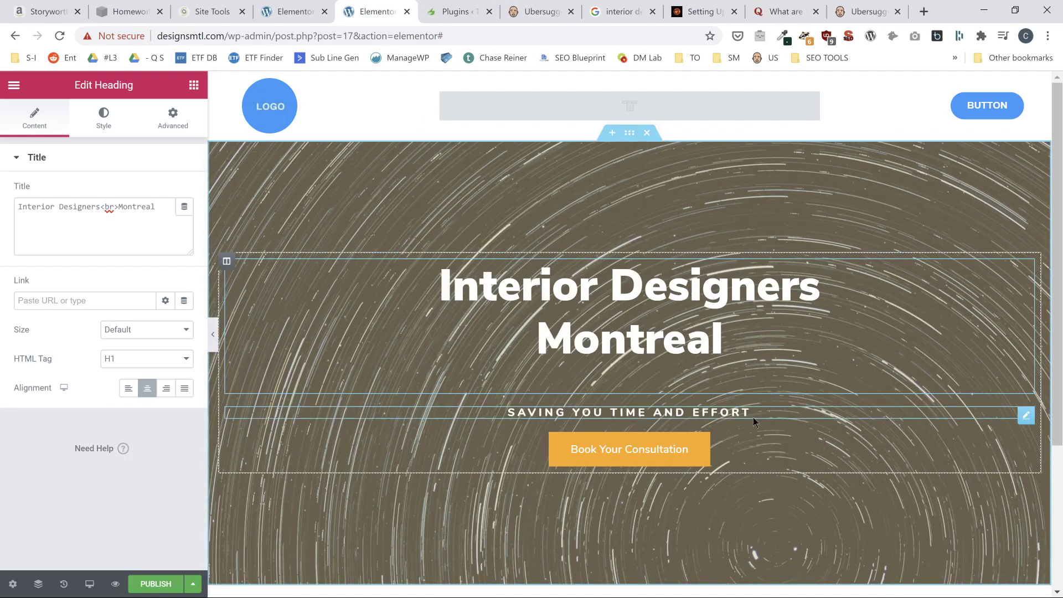
- Insert the free Services block with the staggered black and white heading boxes below the hero section
scroll(750, 387, down, 3)
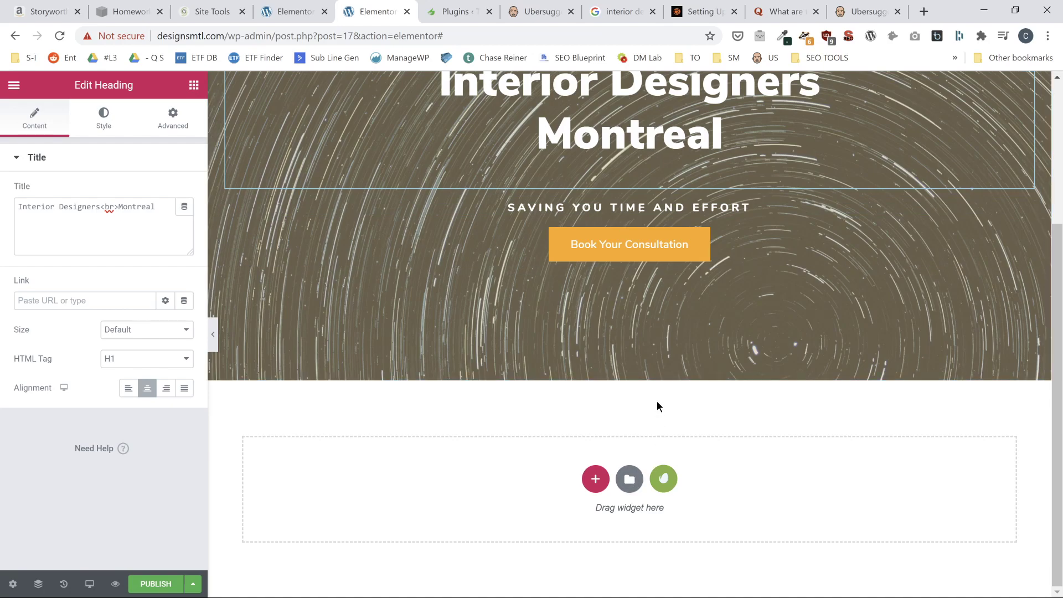
click(664, 479)
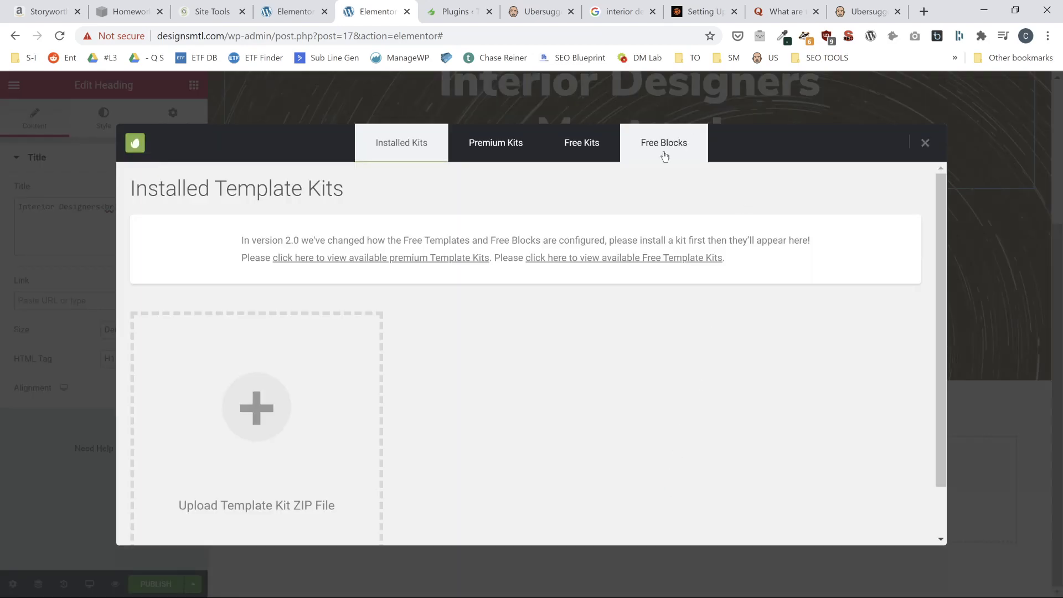
click(664, 145)
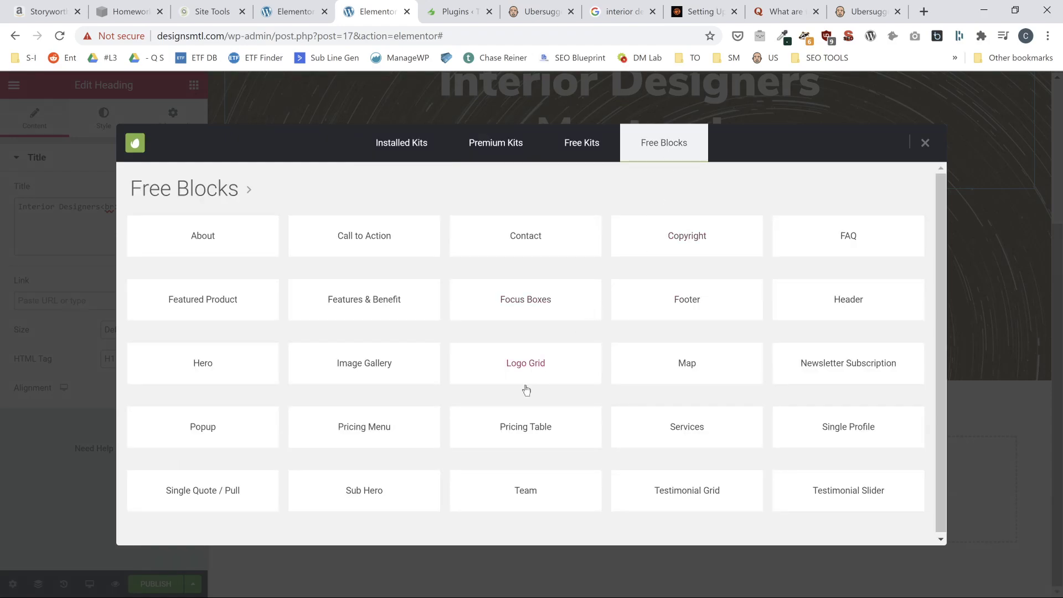
click(653, 416)
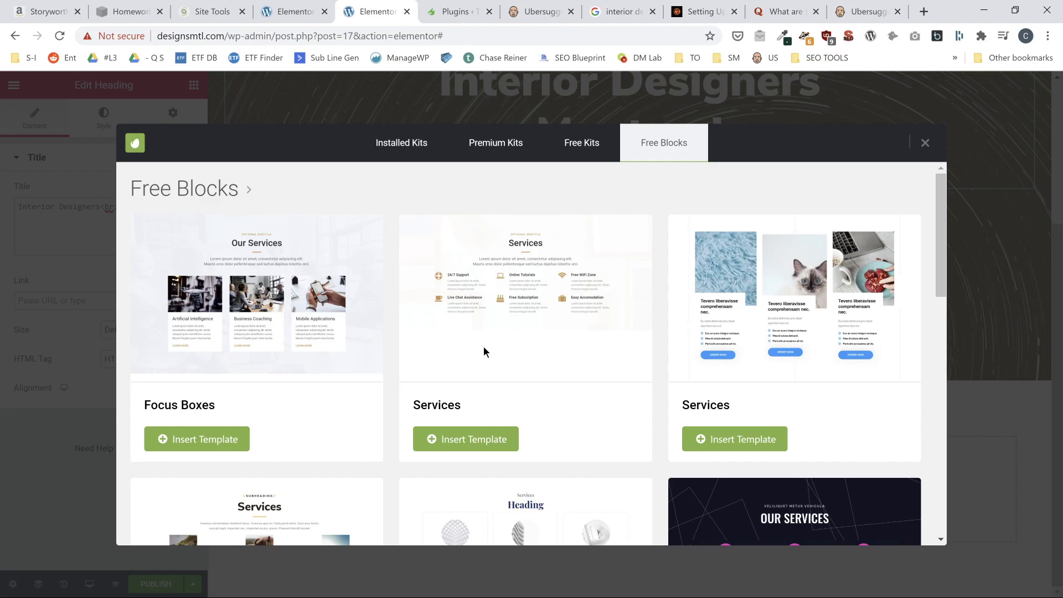
scroll(484, 347, down, 4)
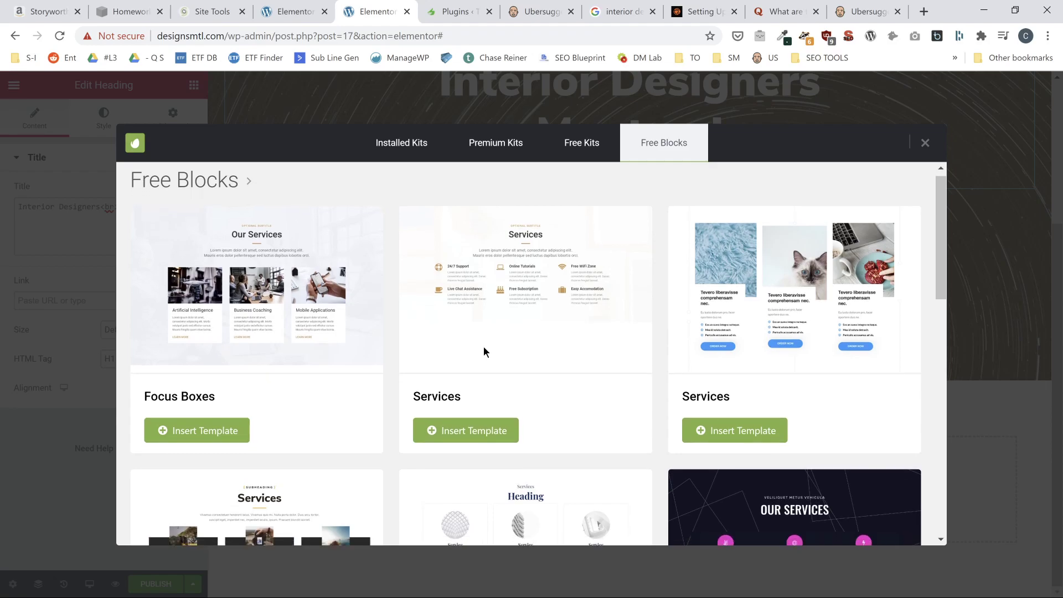
scroll(483, 346, down, 3)
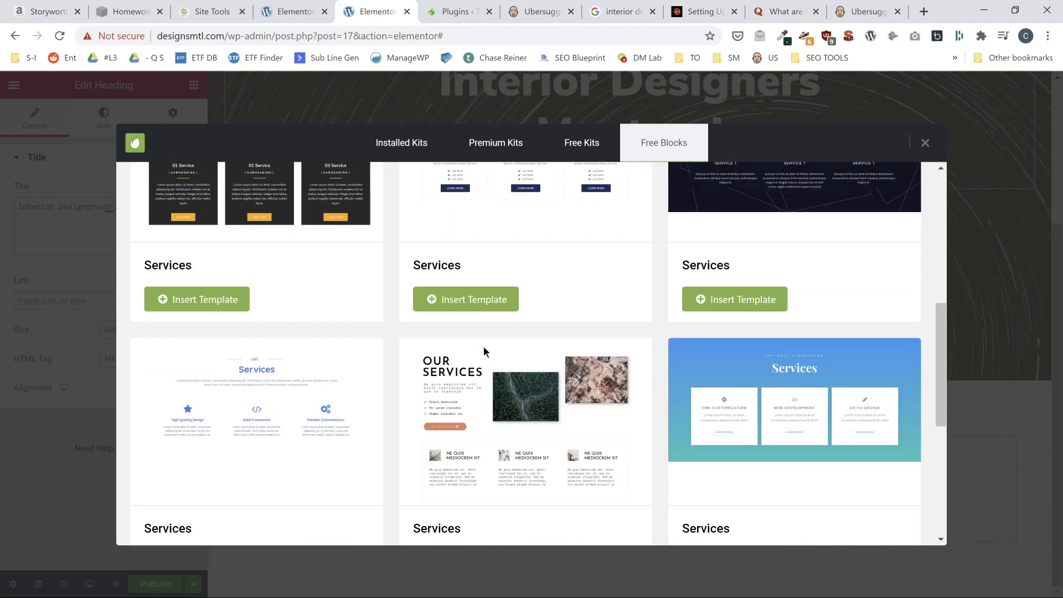
scroll(483, 346, down, 3)
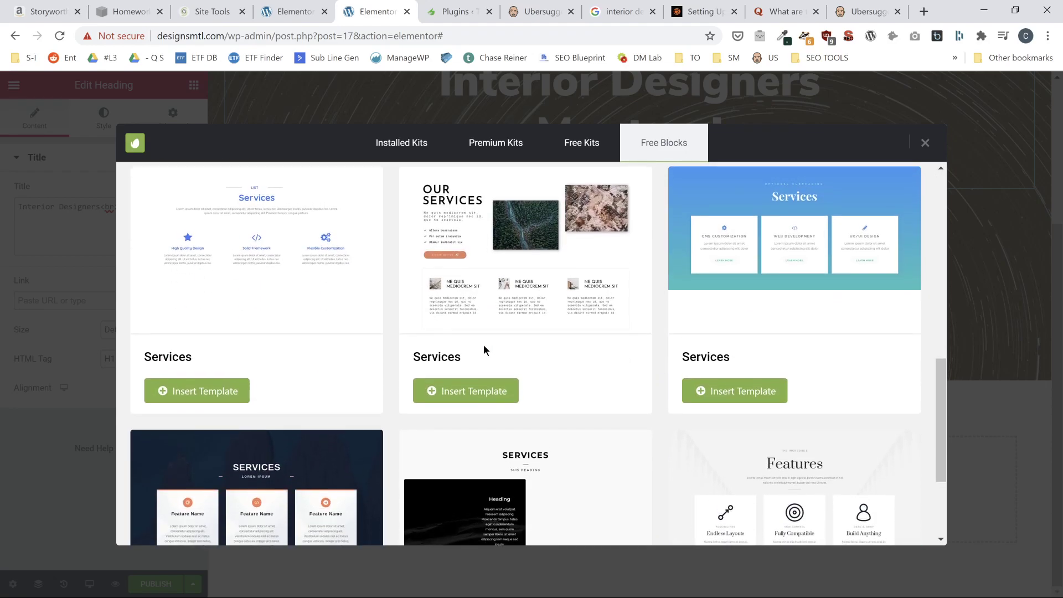
scroll(483, 349, down, 3)
scroll(507, 385, up, 1)
scroll(507, 385, down, 1)
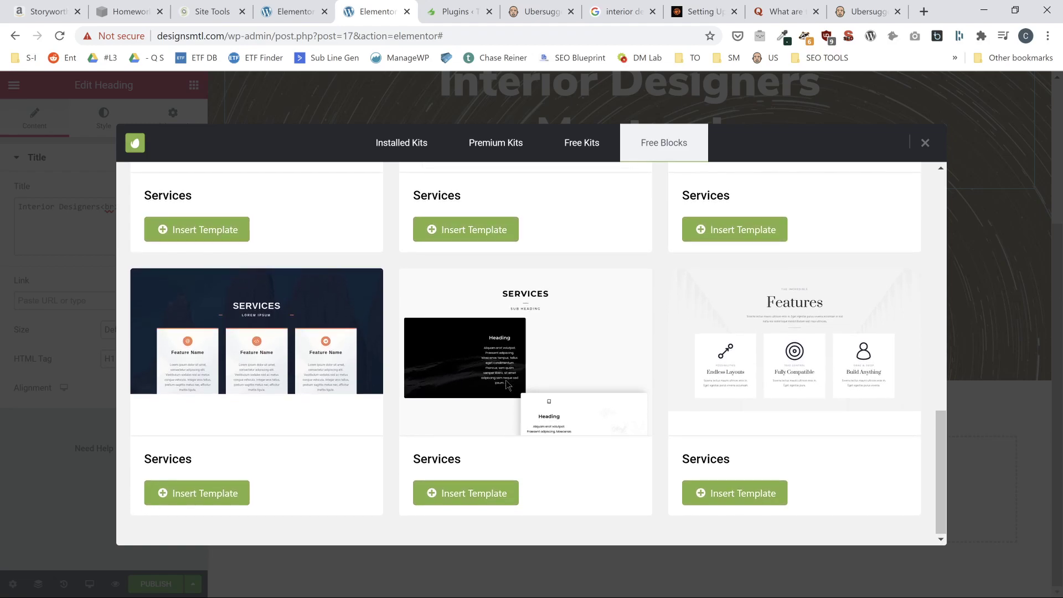
click(484, 494)
- Examine the layout of the inserted Services section, from its title through its staggered black and white boxes
scroll(714, 344, down, 8)
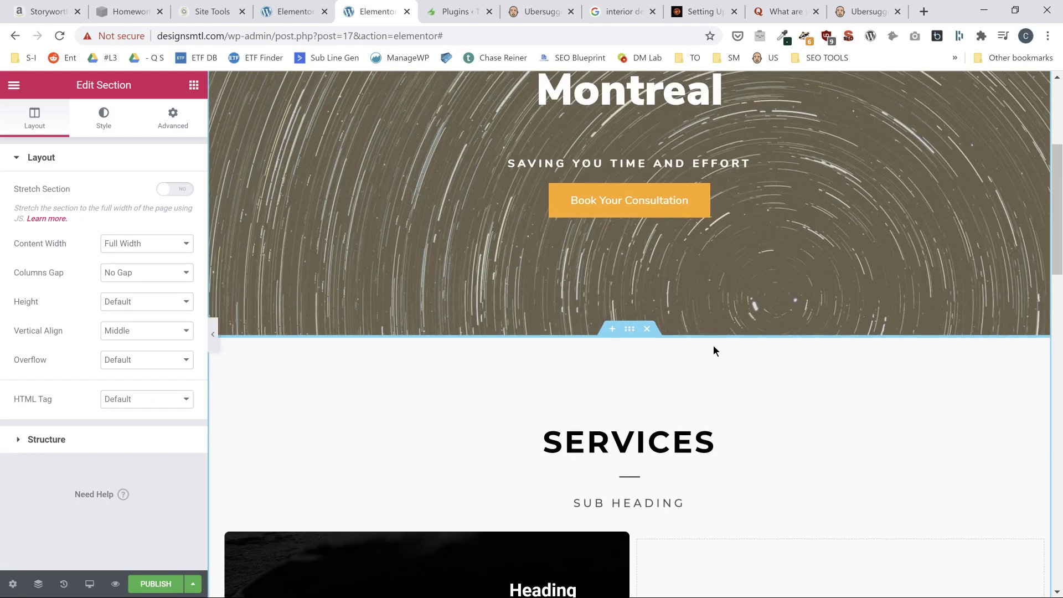
scroll(653, 348, down, 5)
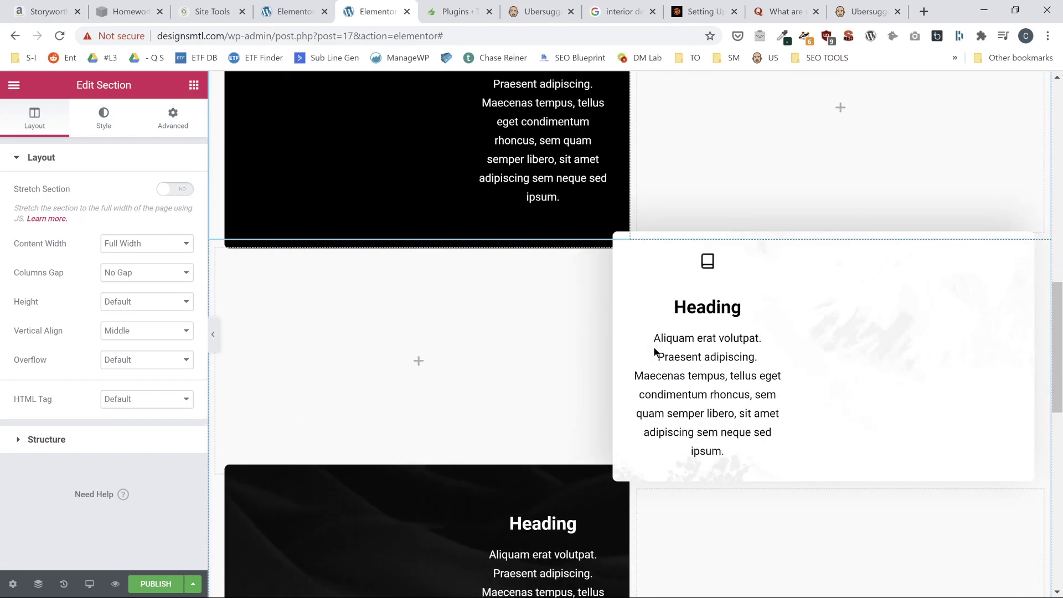
scroll(653, 352, down, 2)
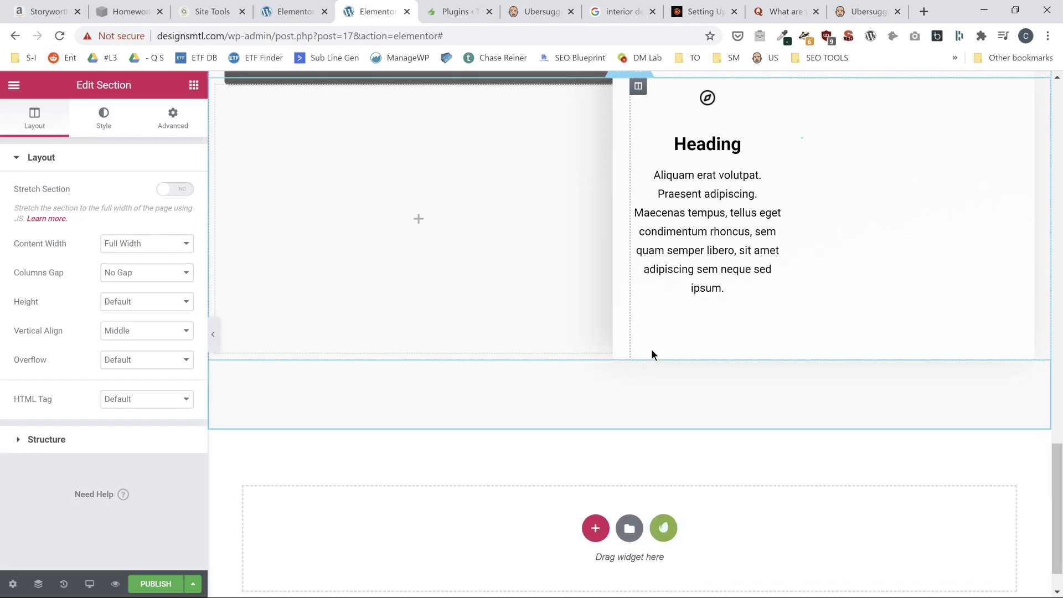
scroll(651, 355, up, 7)
scroll(651, 354, down, 5)
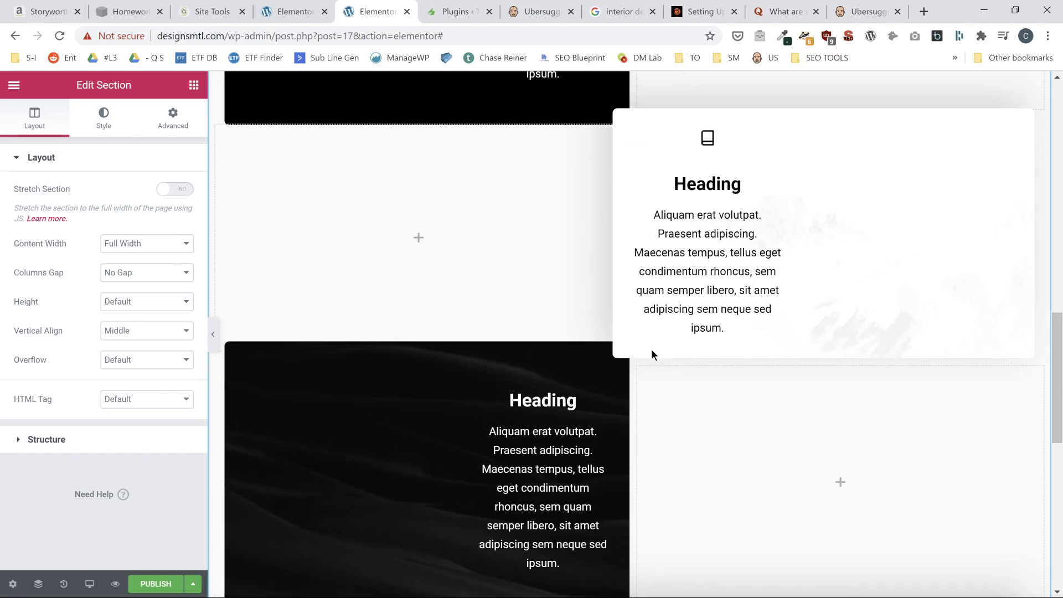
scroll(609, 352, up, 8)
scroll(527, 345, down, 8)
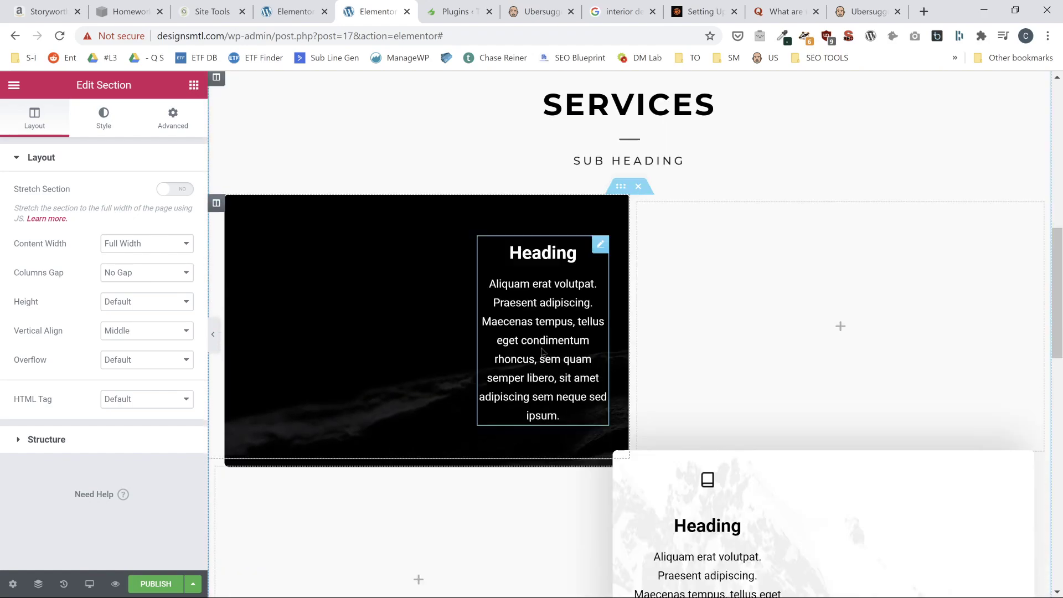
- Copy the inner section holding the last dark heading box and paste it into the Services section
scroll(666, 408, down, 8)
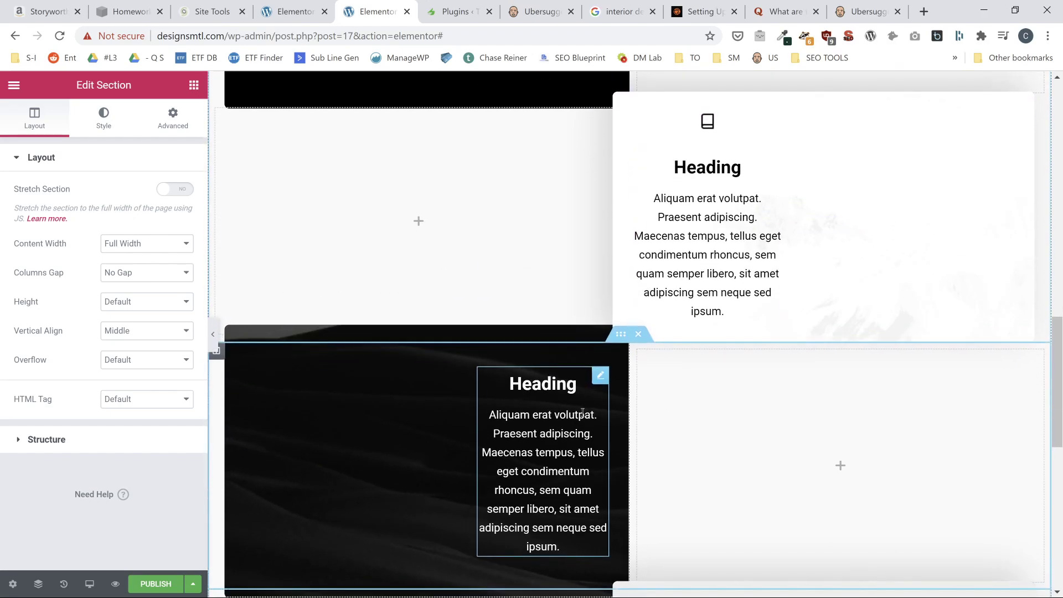
scroll(662, 367, up, 5)
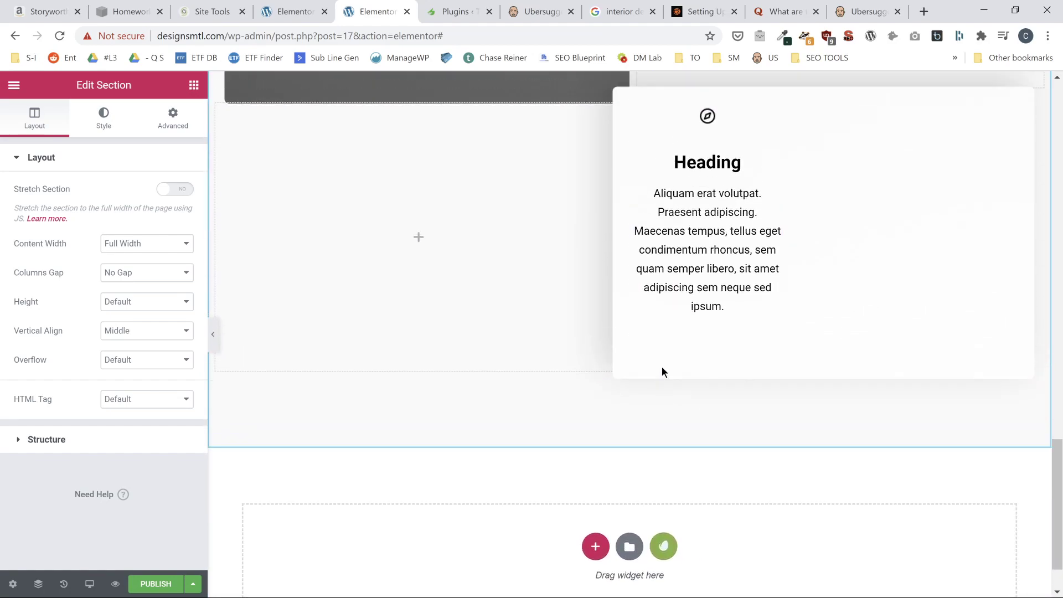
click(622, 145)
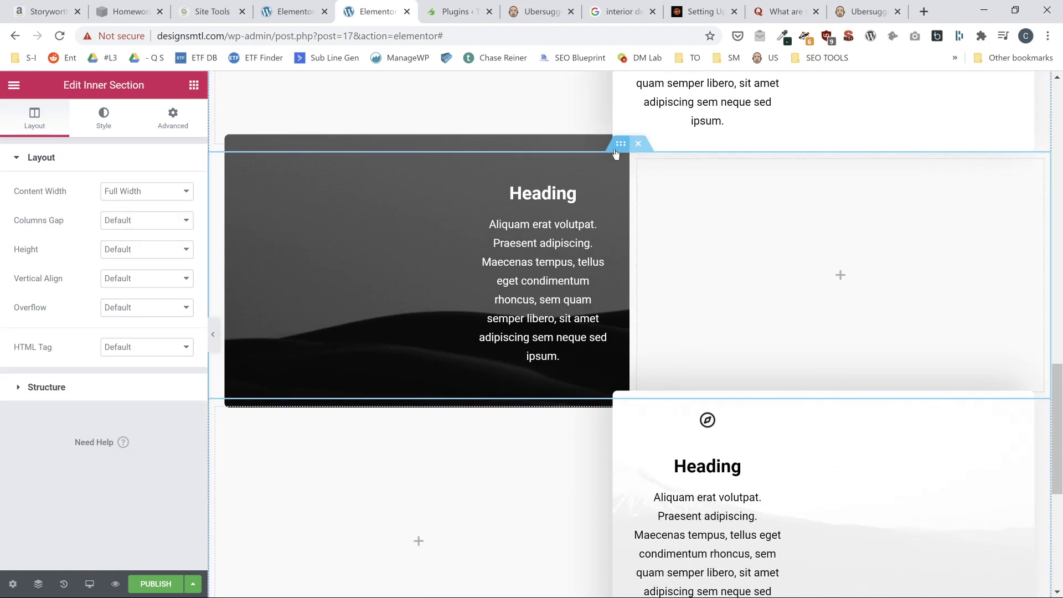
right_click(617, 147)
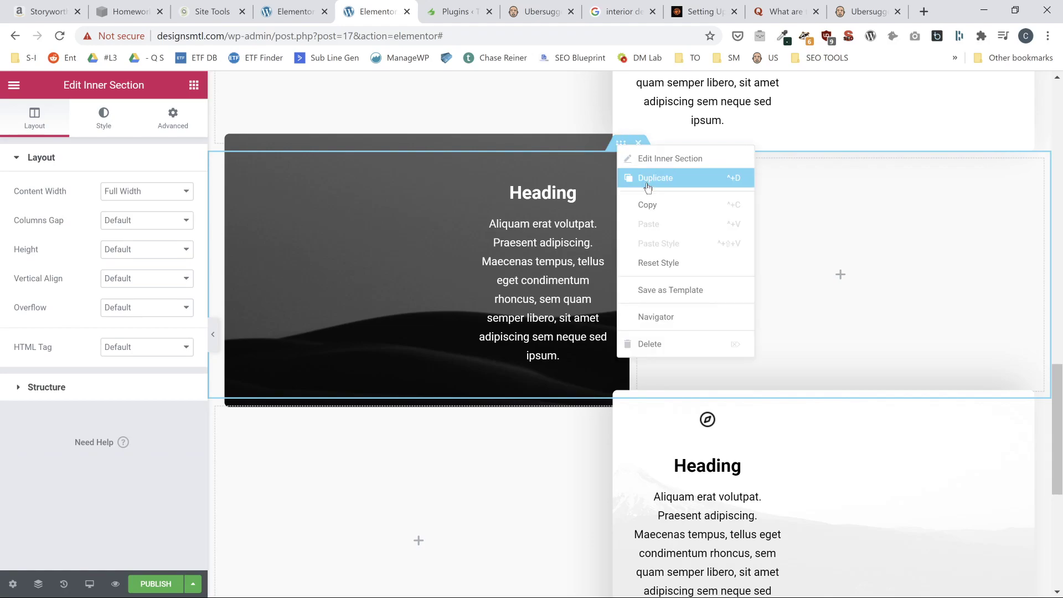
click(646, 204)
scroll(655, 244, down, 5)
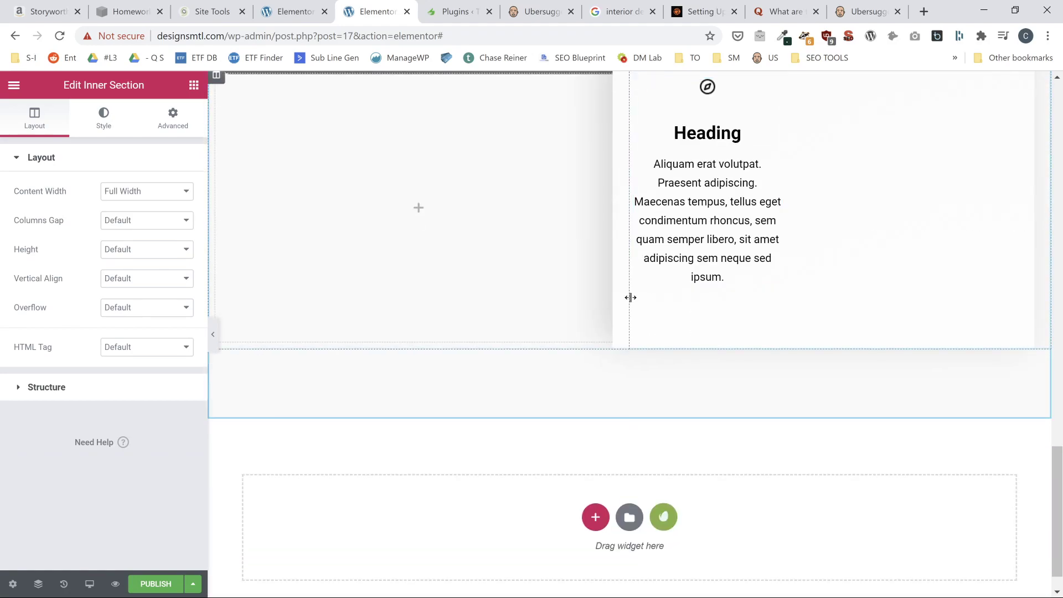
right_click(644, 341)
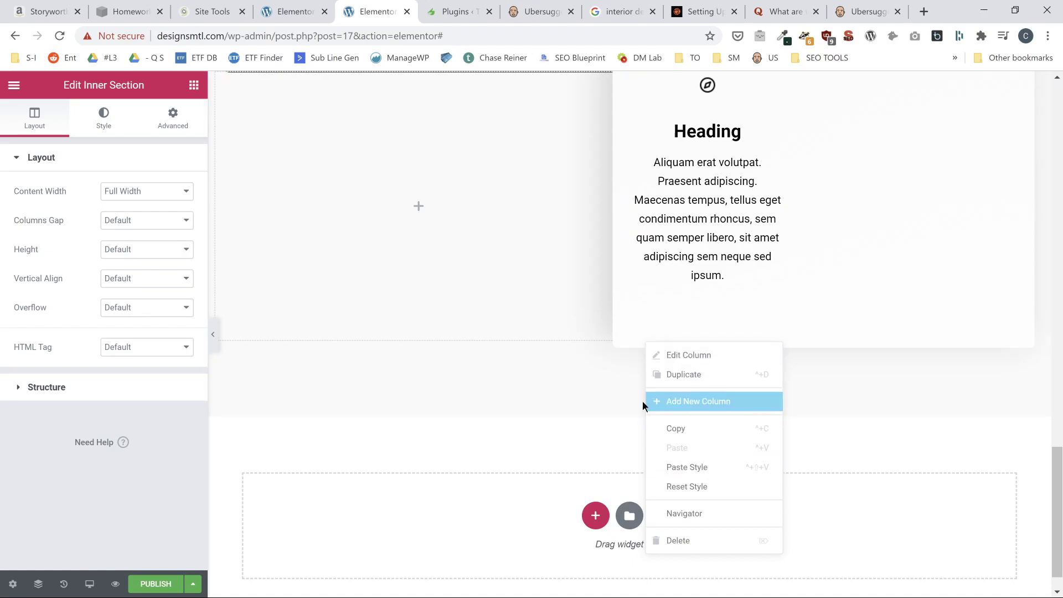
click(612, 374)
right_click(611, 374)
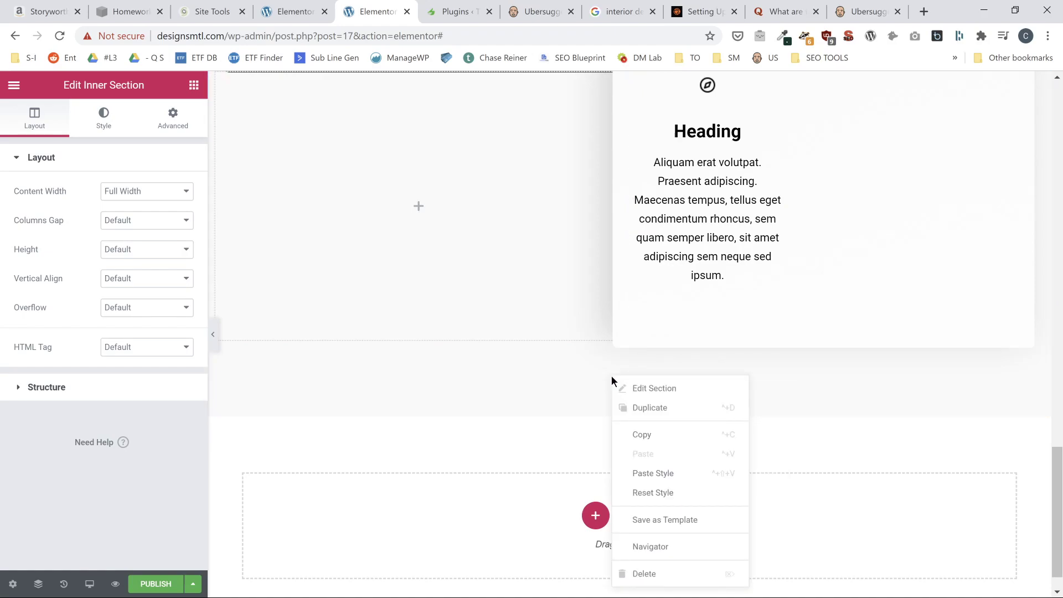
click(611, 375)
key(ctrl+v)
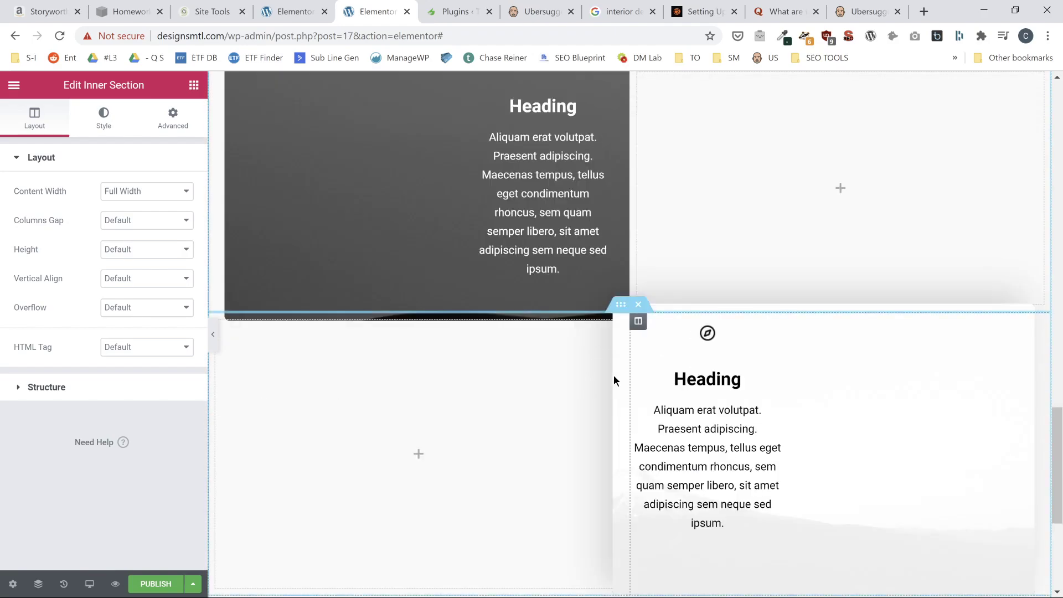
- Move the pasted dark heading box below the white box with the compass icon, continuing the staggered layout
scroll(659, 288, up, 6)
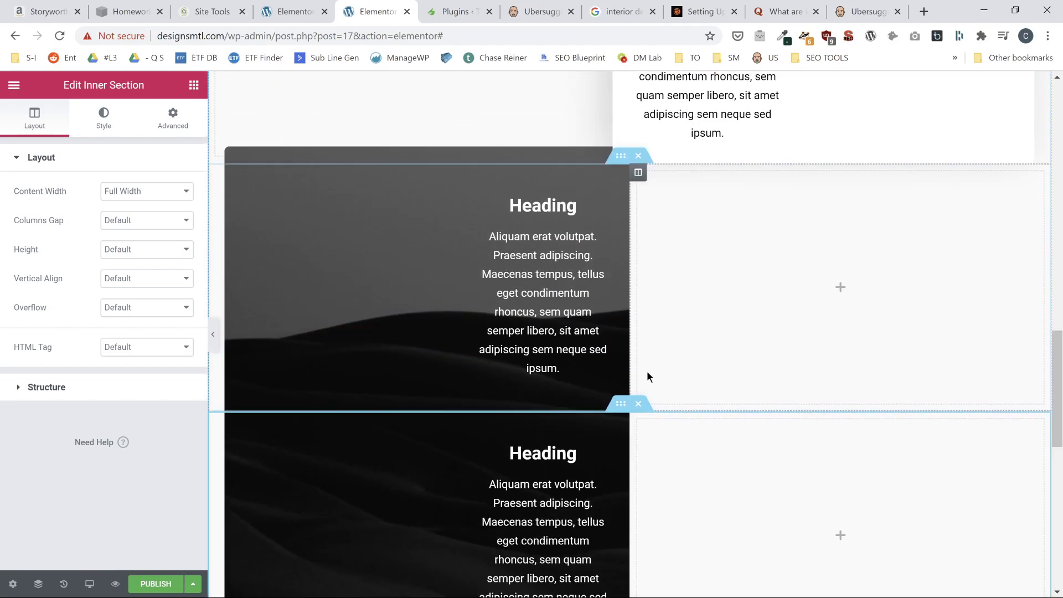
scroll(646, 370, down, 3)
drag(620, 490, 699, 251)
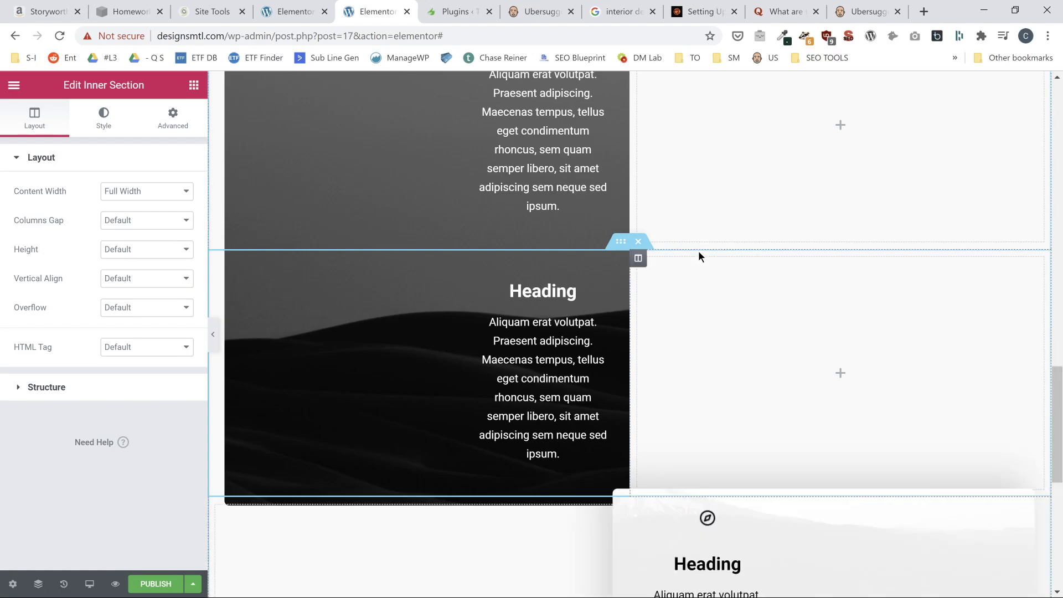
scroll(592, 246, down, 1)
drag(620, 204, 597, 506)
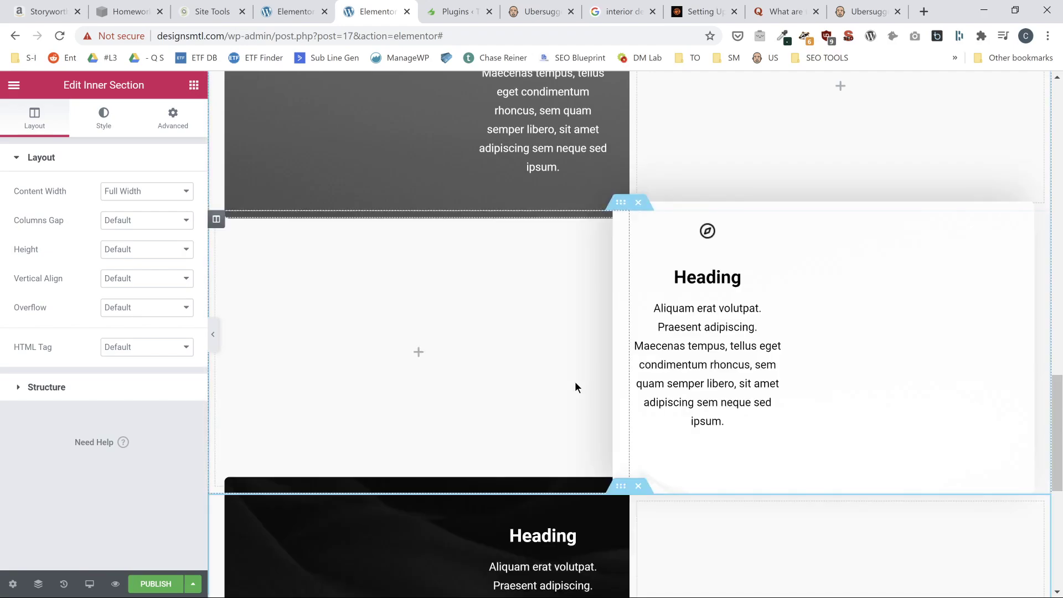
scroll(871, 355, up, 5)
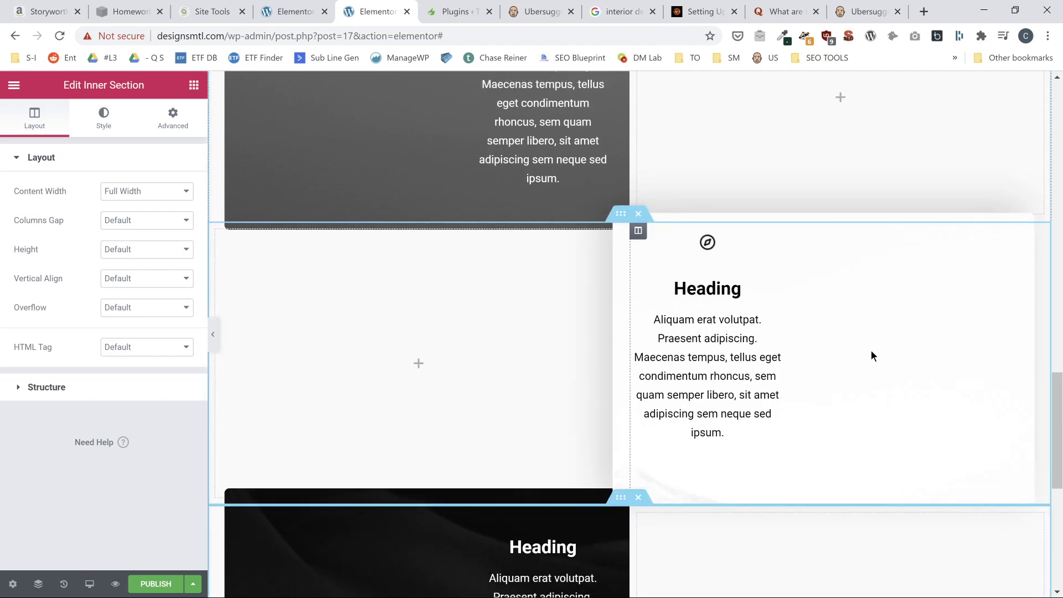
scroll(842, 340, up, 3)
scroll(696, 364, down, 8)
scroll(654, 432, down, 7)
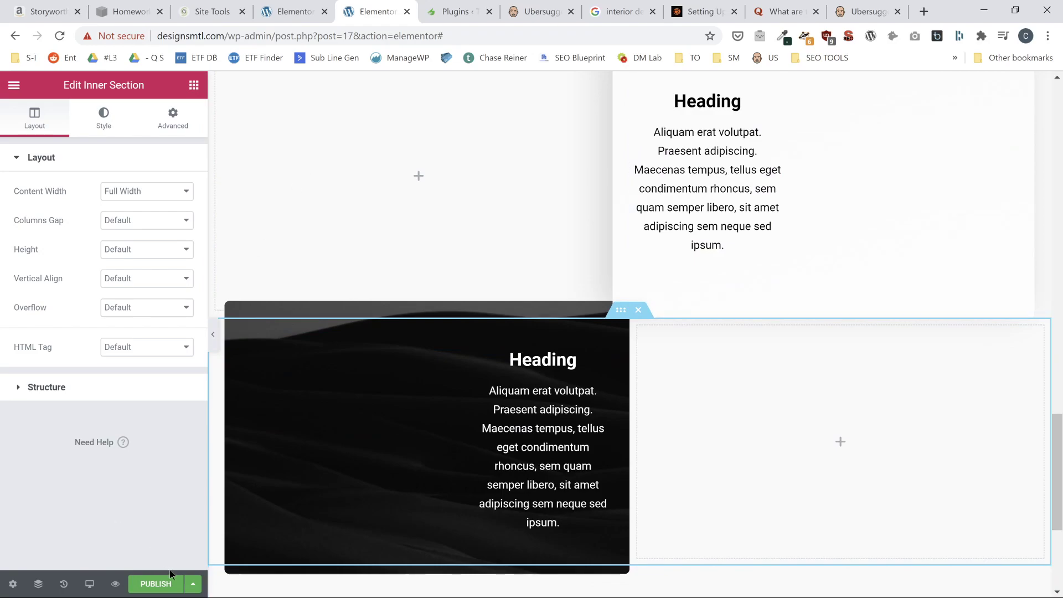
- Save the page as a draft and open its preview in a new browser tab
click(193, 584)
click(183, 520)
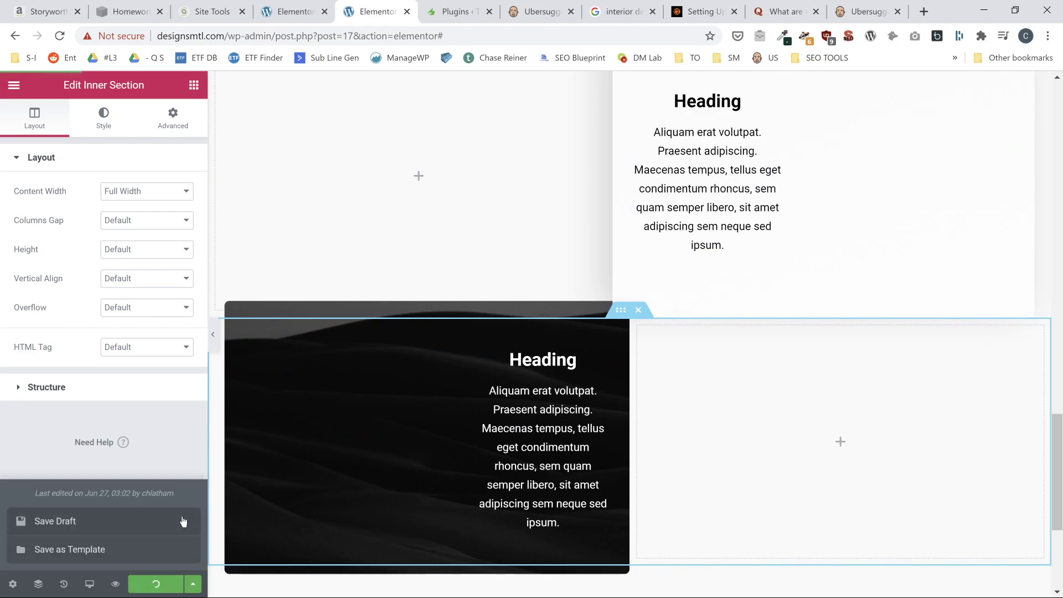
click(113, 582)
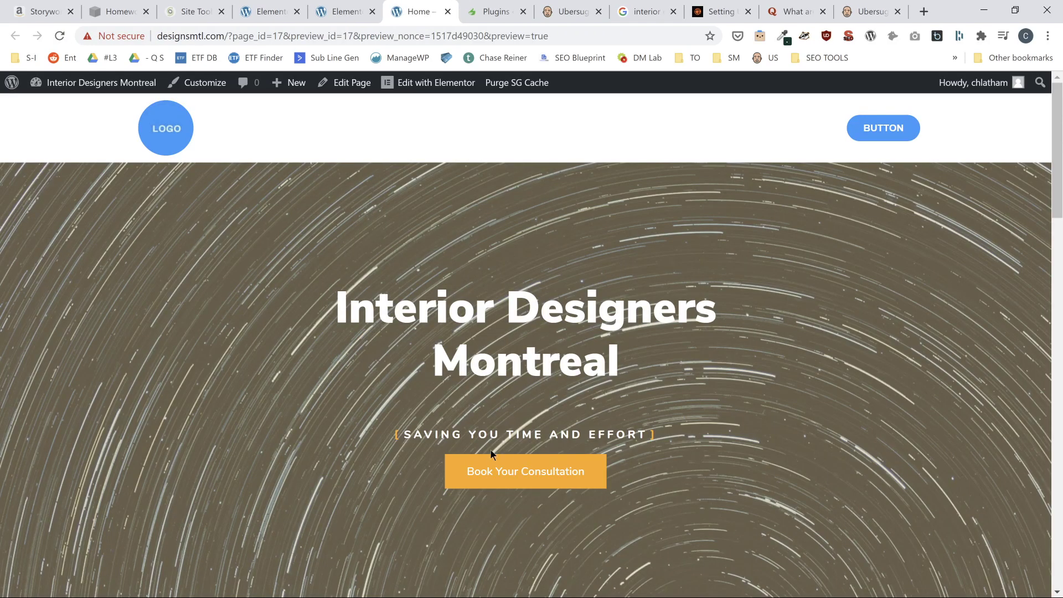
- Examine the staggered boxes of the Services section in the preview, and return to the Elementor editor
scroll(493, 449, down, 8)
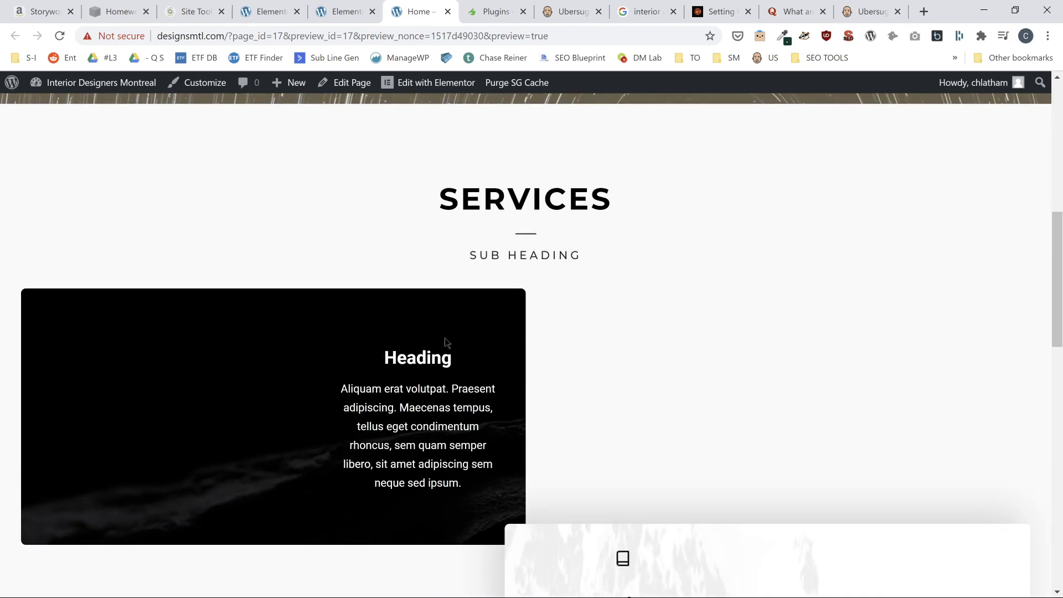
scroll(504, 370, down, 3)
scroll(590, 389, down, 5)
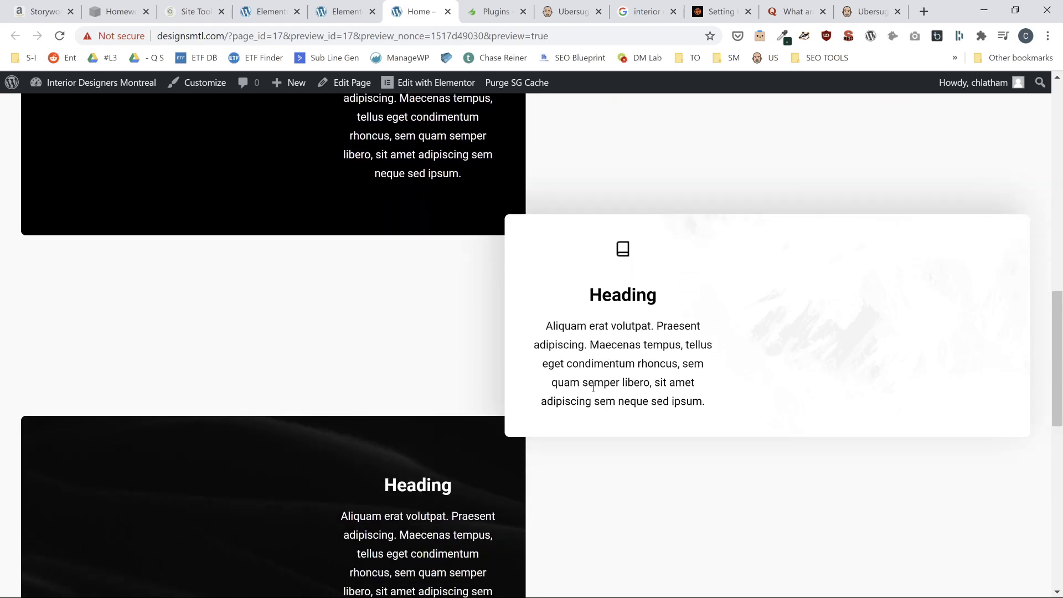
scroll(493, 416, up, 2)
scroll(493, 417, down, 9)
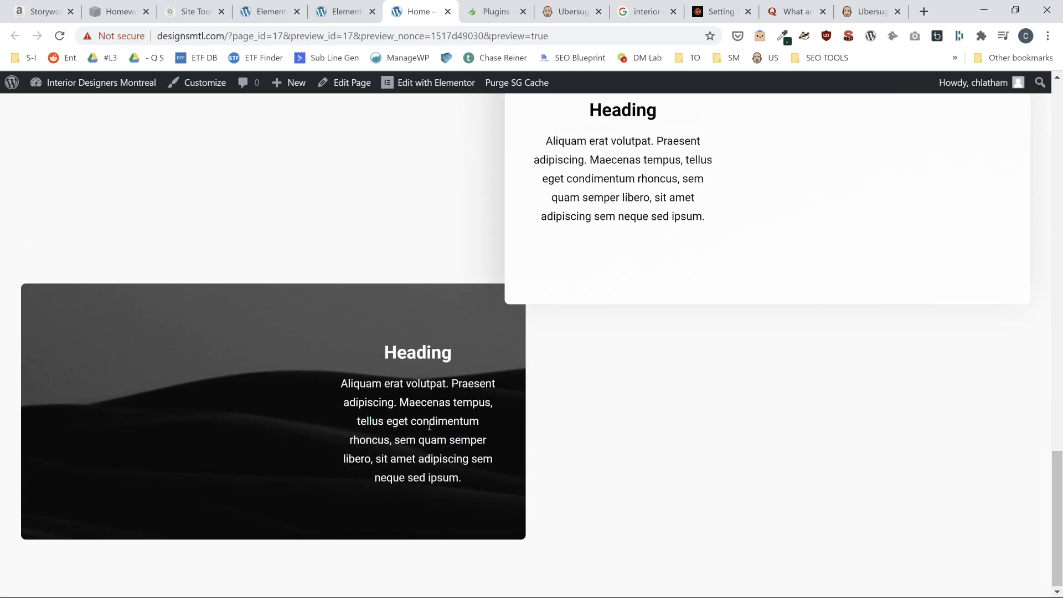
scroll(591, 361, down, 4)
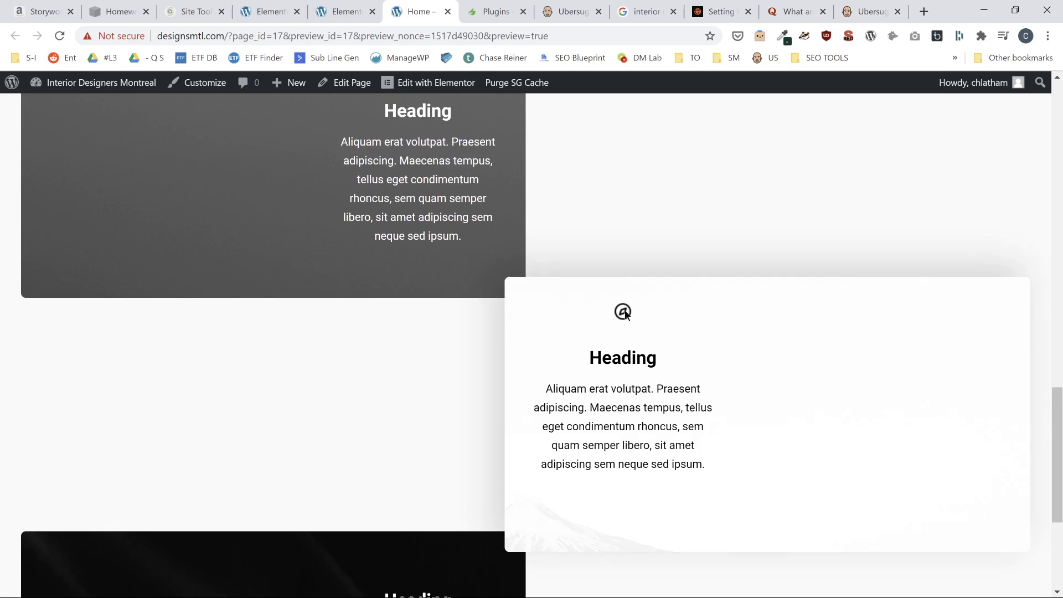
scroll(625, 329, up, 11)
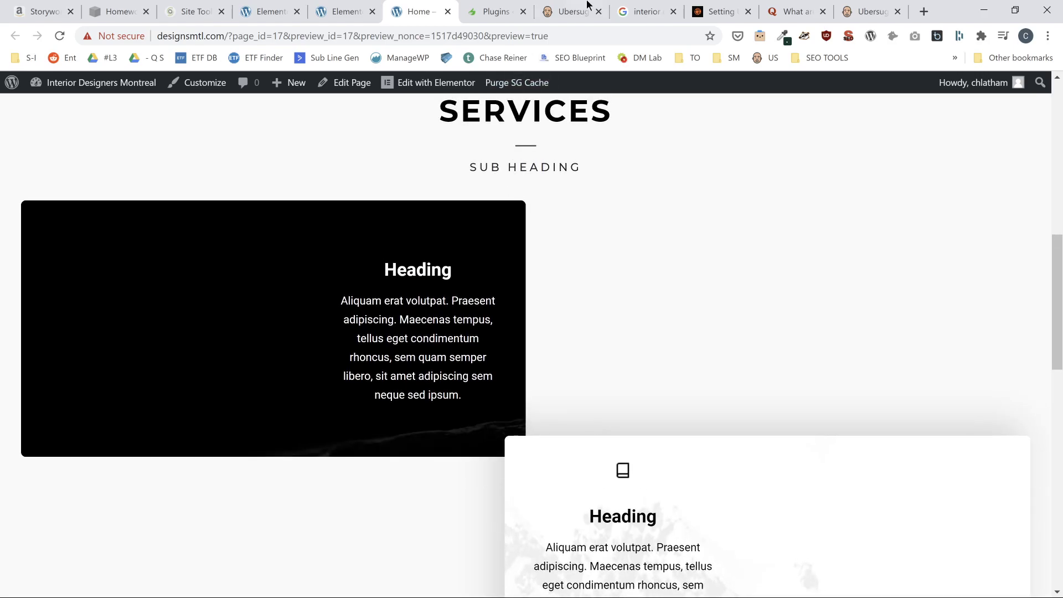
click(356, 14)
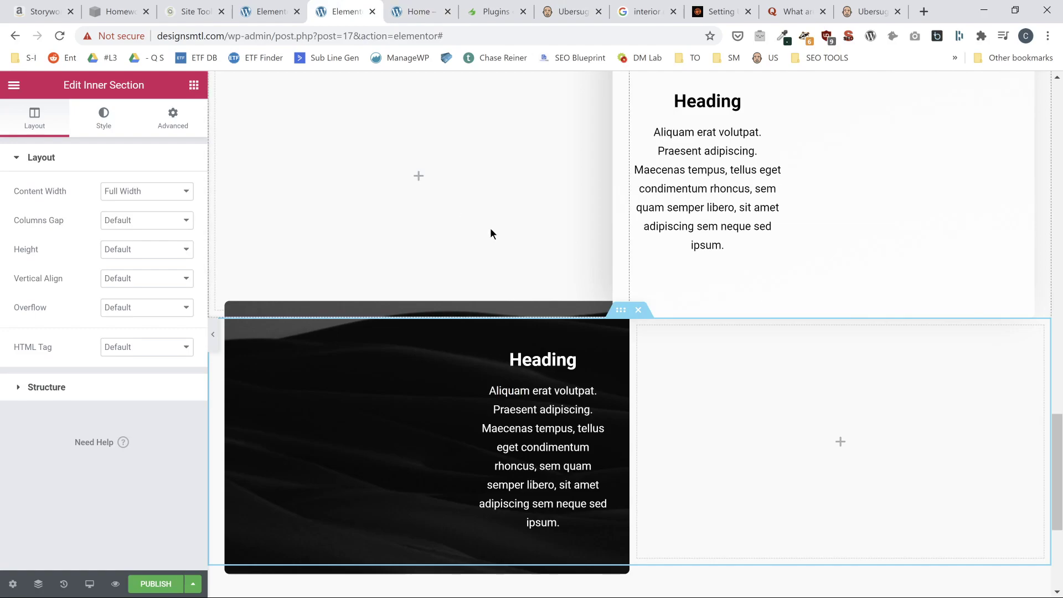
- Check the HTML tags of the first black service box's title and the hero's sub-heading
scroll(564, 240, up, 3)
scroll(566, 240, down, 4)
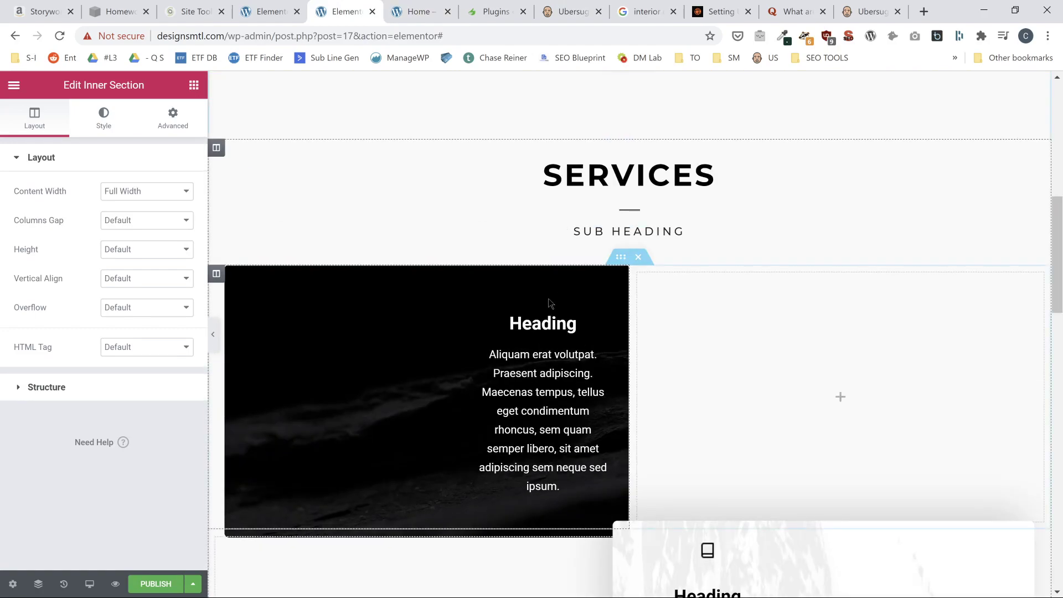
click(573, 322)
drag(81, 337, 1, 340)
scroll(48, 352, down, 2)
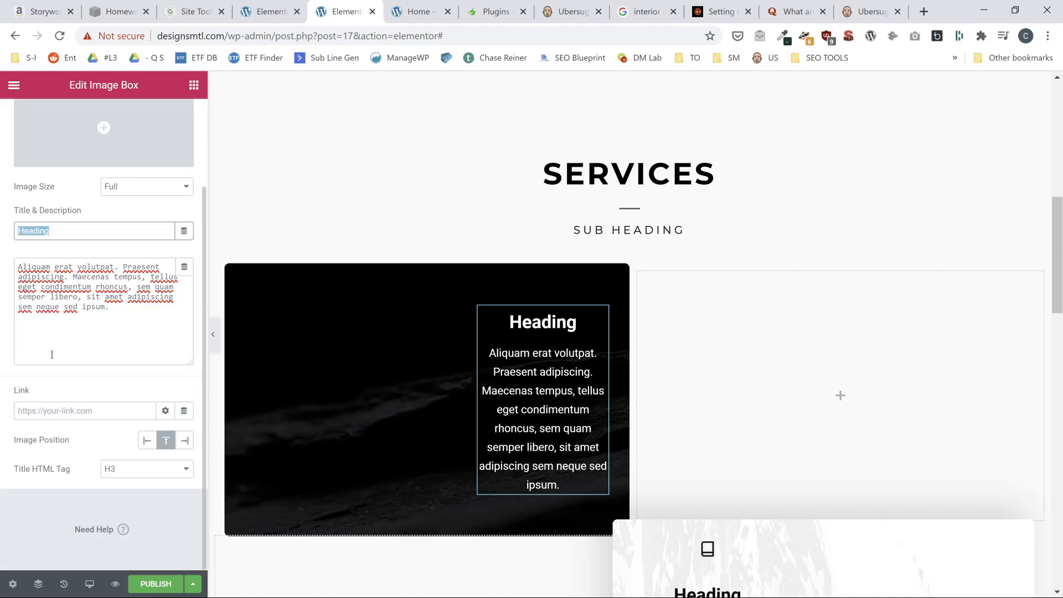
scroll(69, 252, up, 2)
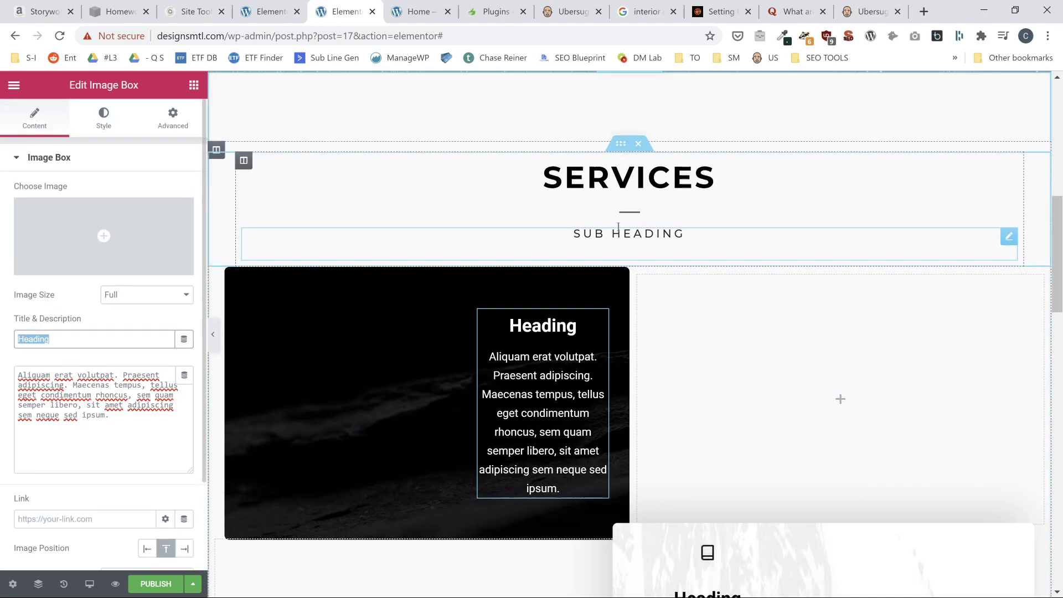
scroll(621, 230, up, 1)
scroll(621, 230, up, 8)
scroll(651, 299, down, 2)
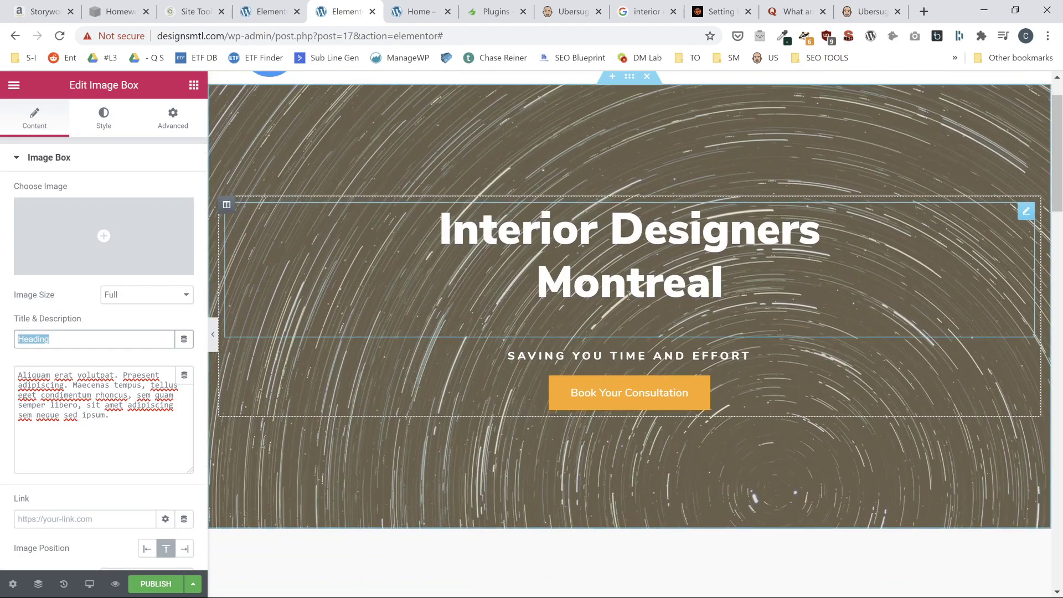
click(650, 278)
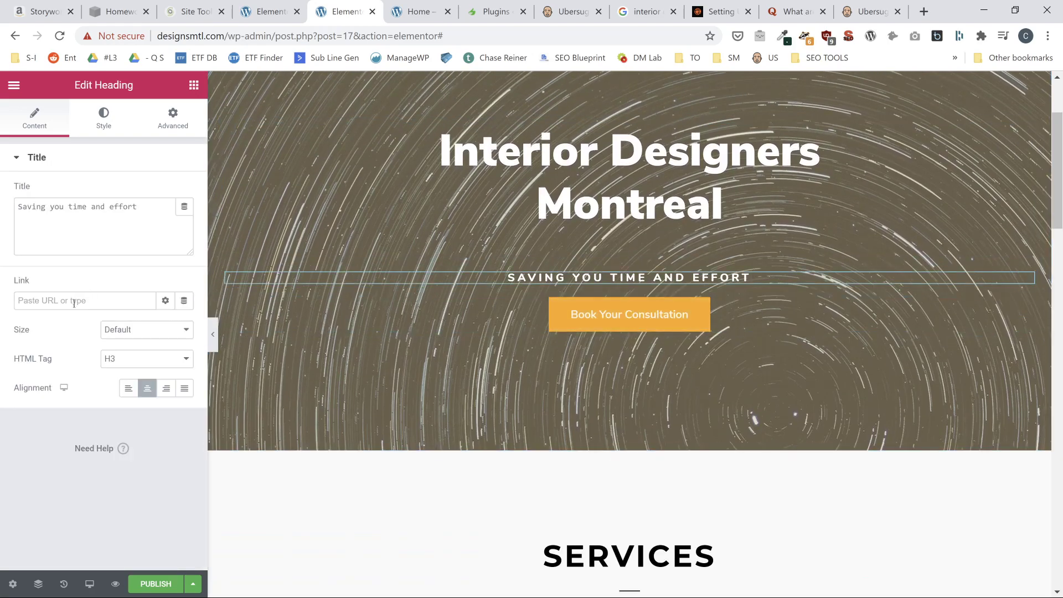
- Set the HTML tag of the "Services" title to H2 and of the "Sub heading" below it to H3
scroll(718, 319, down, 5)
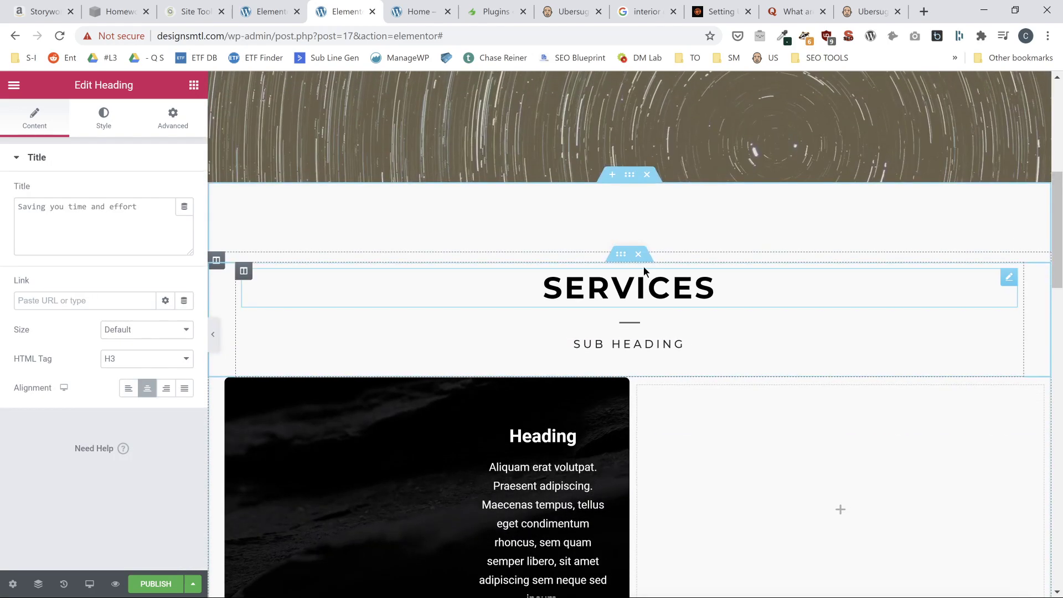
click(640, 277)
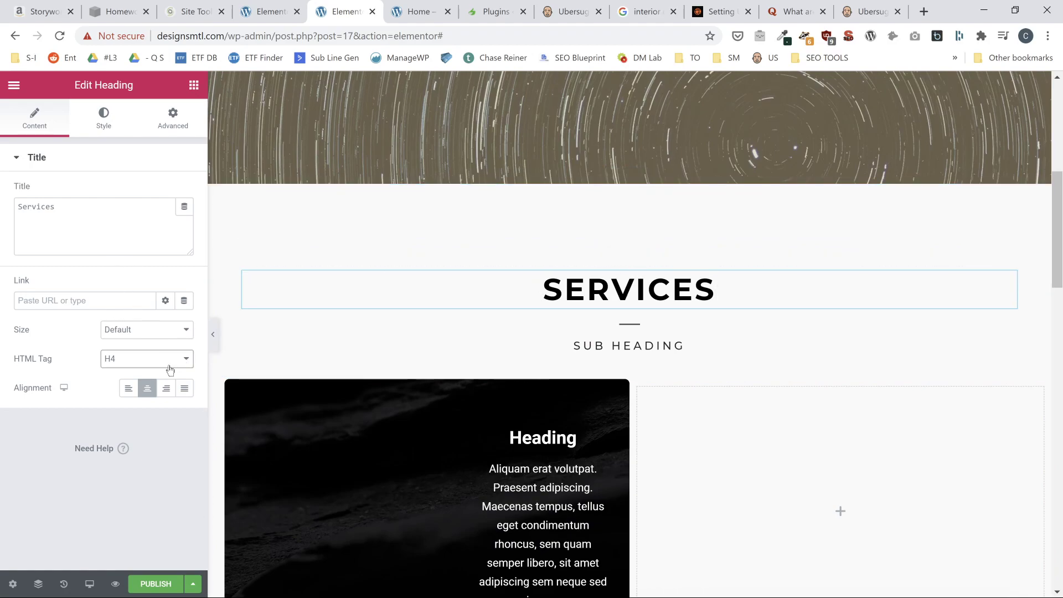
click(145, 397)
scroll(671, 323, down, 1)
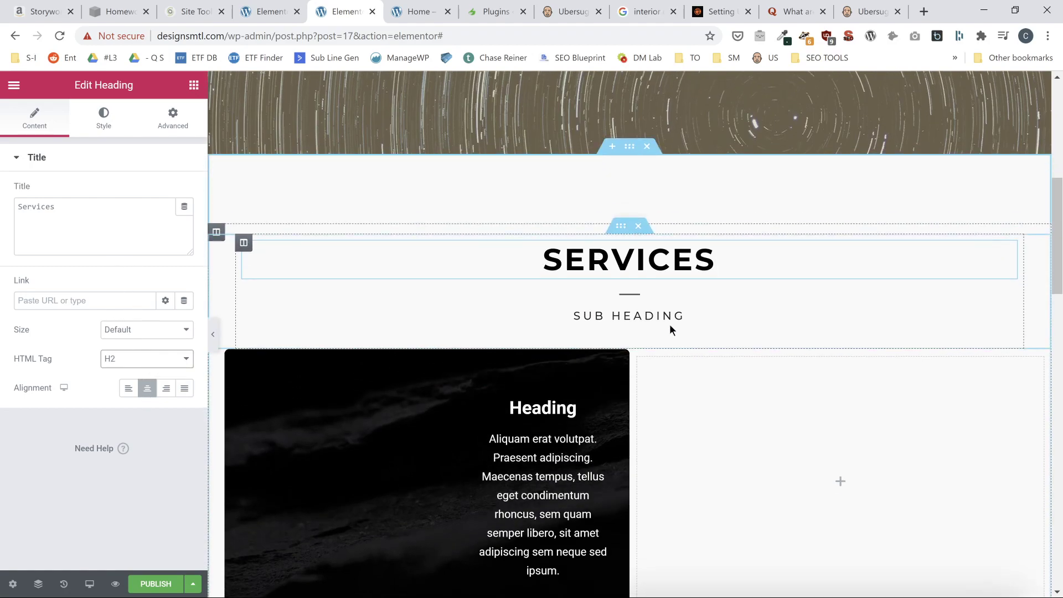
click(673, 294)
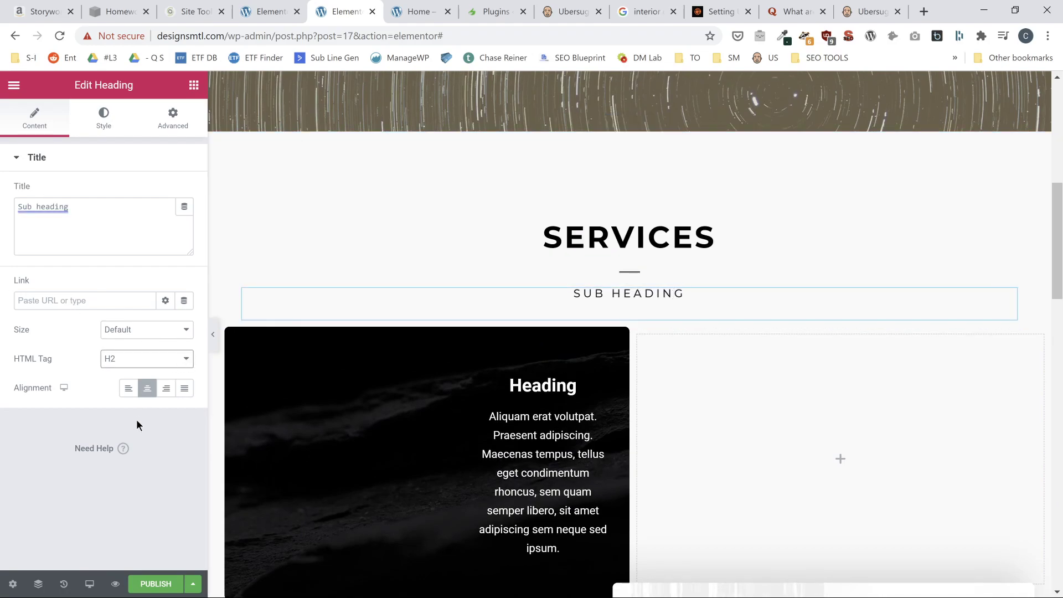
key(Down)
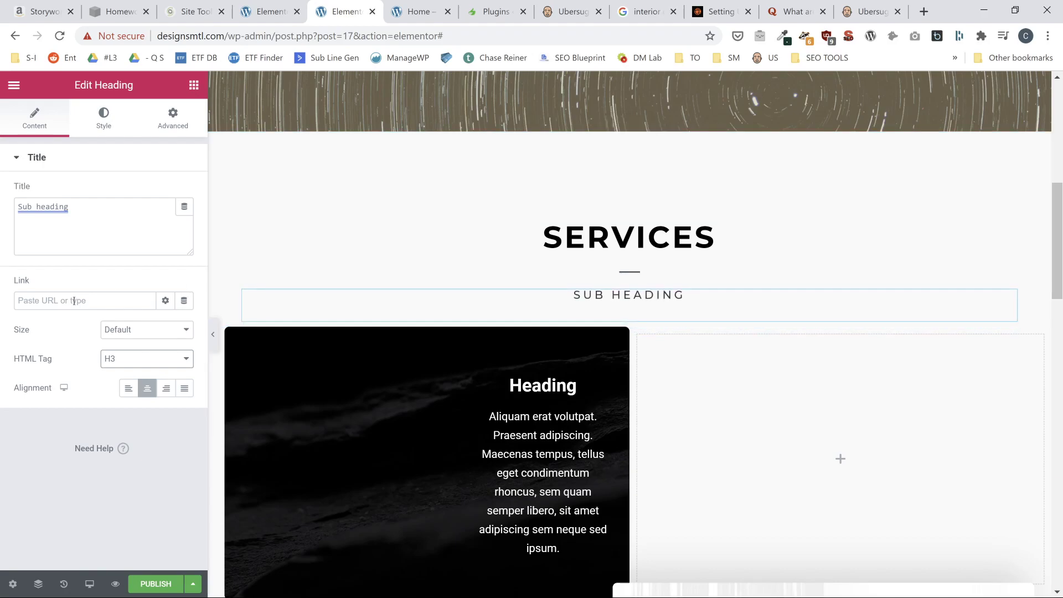
- Change the title of the first black service box to "Consultations"
scroll(503, 363, down, 1)
click(576, 370)
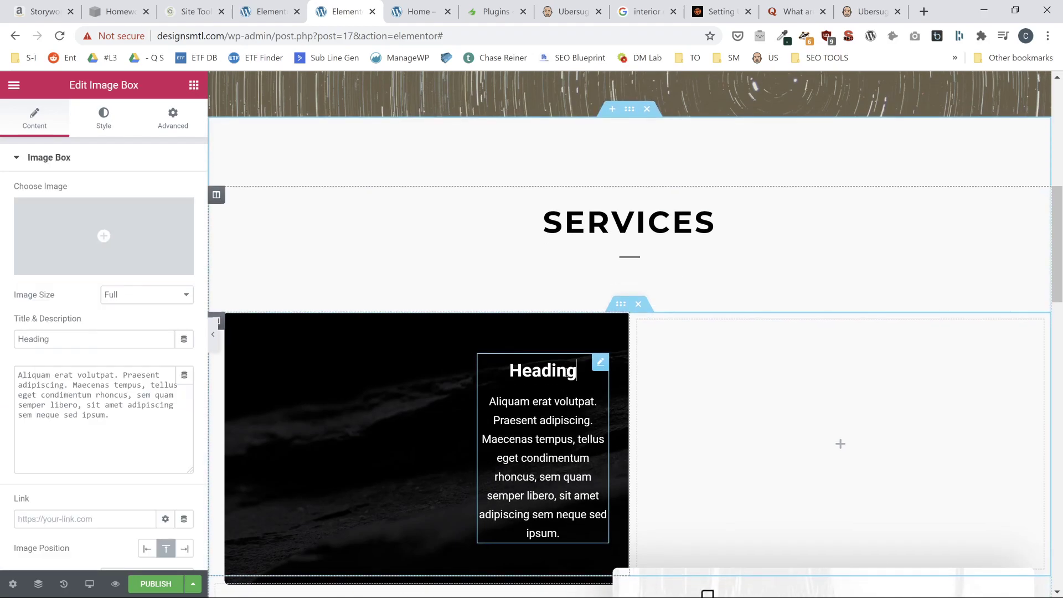
scroll(442, 352, down, 3)
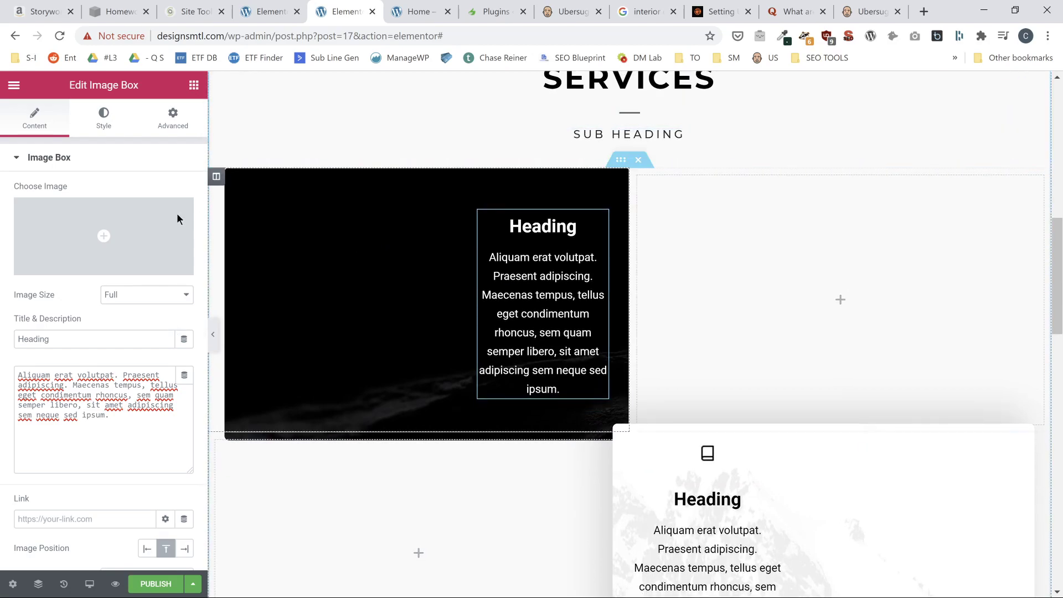
drag(99, 333, 6, 339)
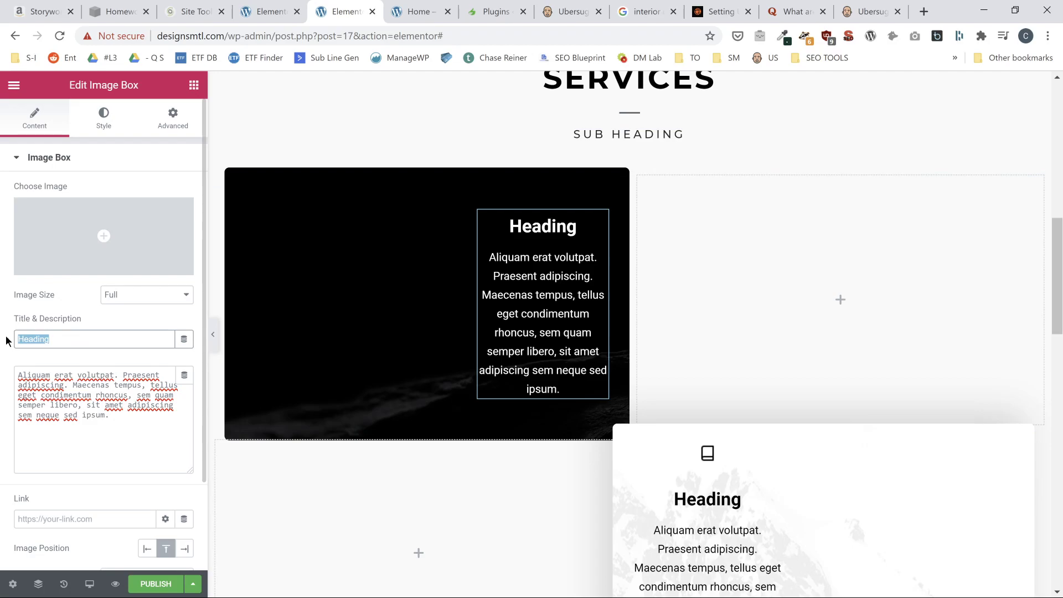
text(COnsu)
key(BackSpace)
key(BackSpace)
key(BackSpace)
key(BackSpace)
text(on)
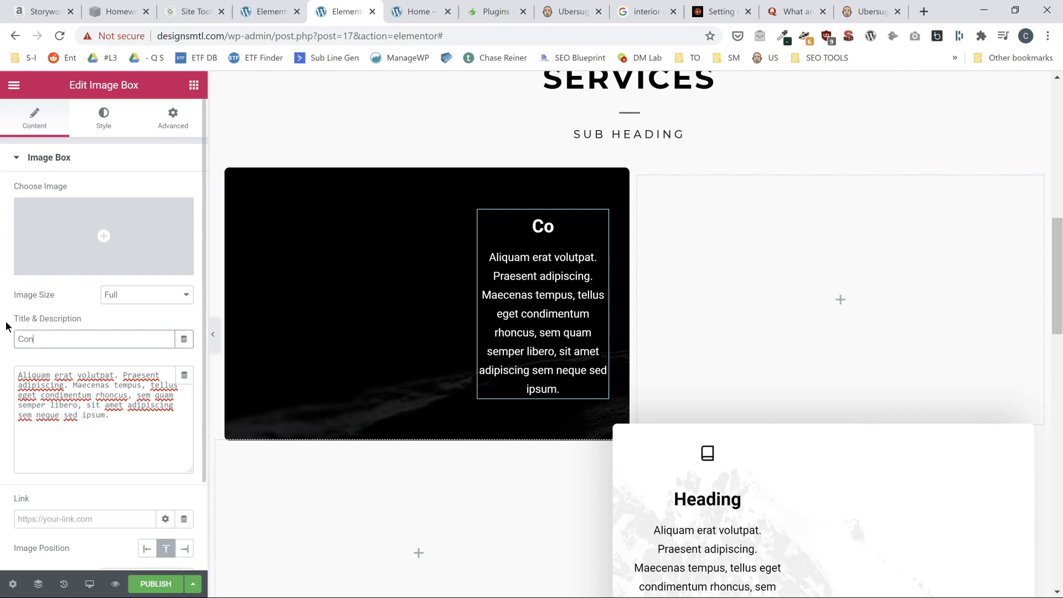
text(sultations)
- Change the title of the first white service box, the one with the book icon, to "Interior Redesign"
click(686, 520)
drag(81, 338, 1, 327)
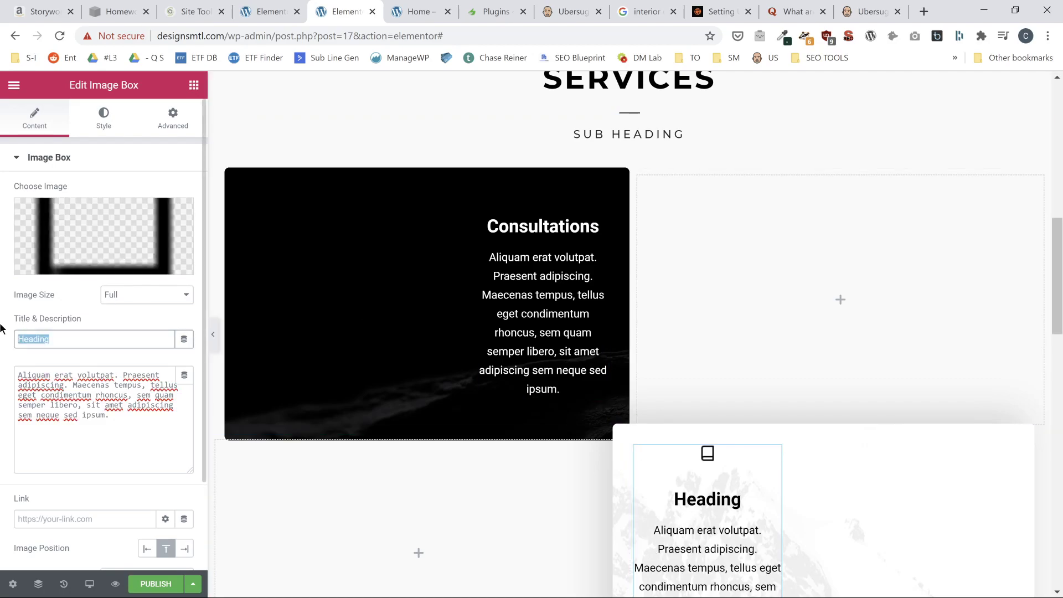
text(Interi)
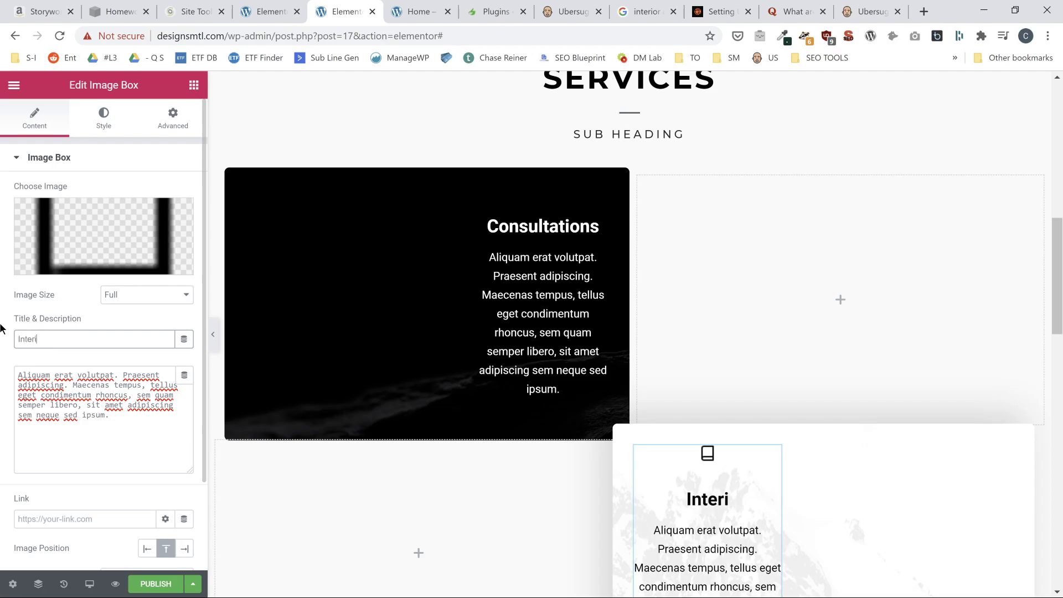
text(or Redesign)
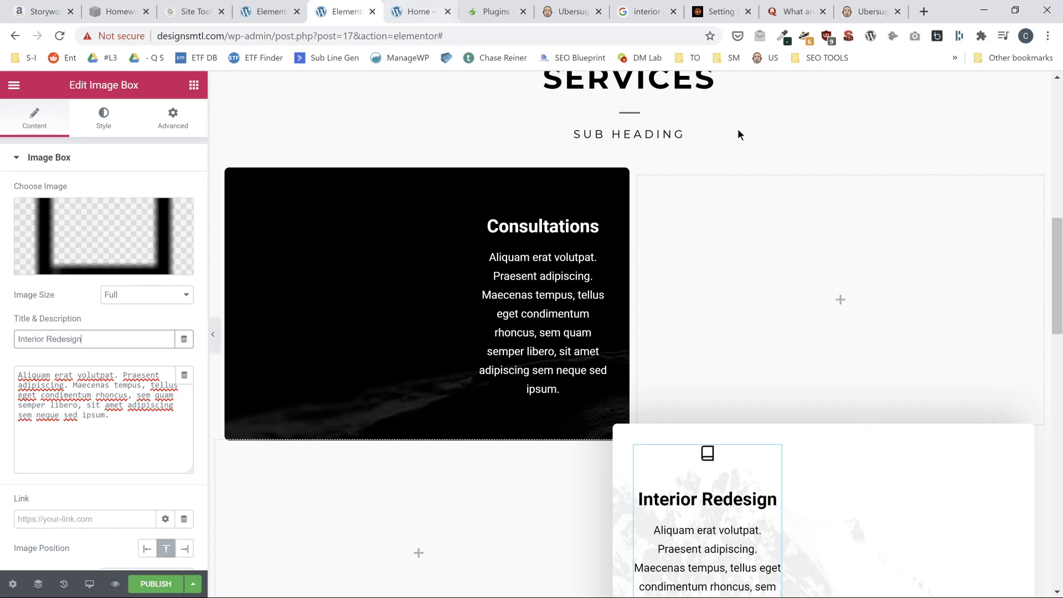
- Change the title of the second dark service box to "Full Service"
scroll(712, 218, down, 7)
click(554, 306)
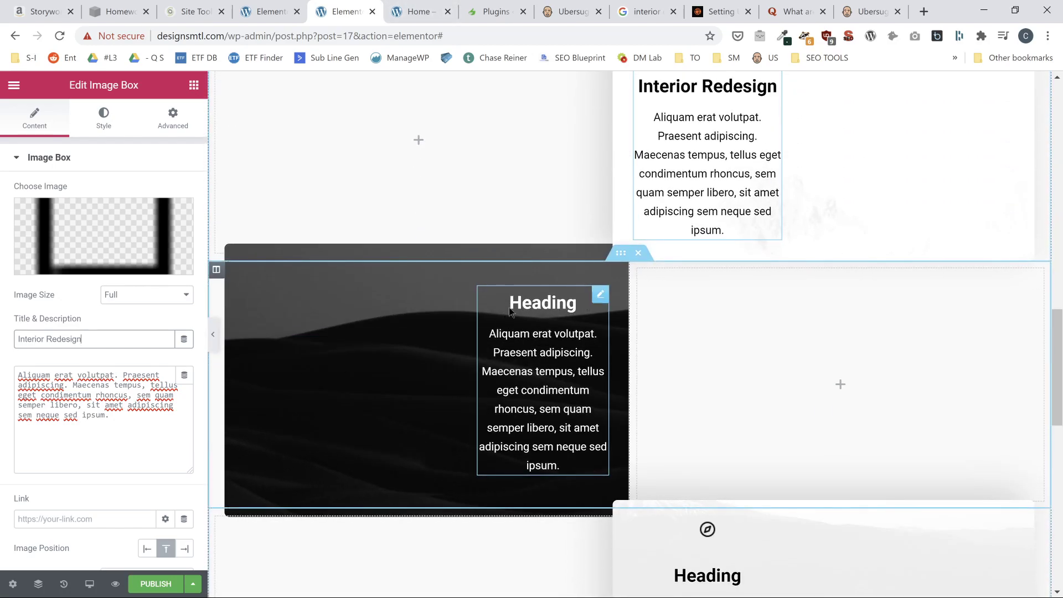
click(84, 335)
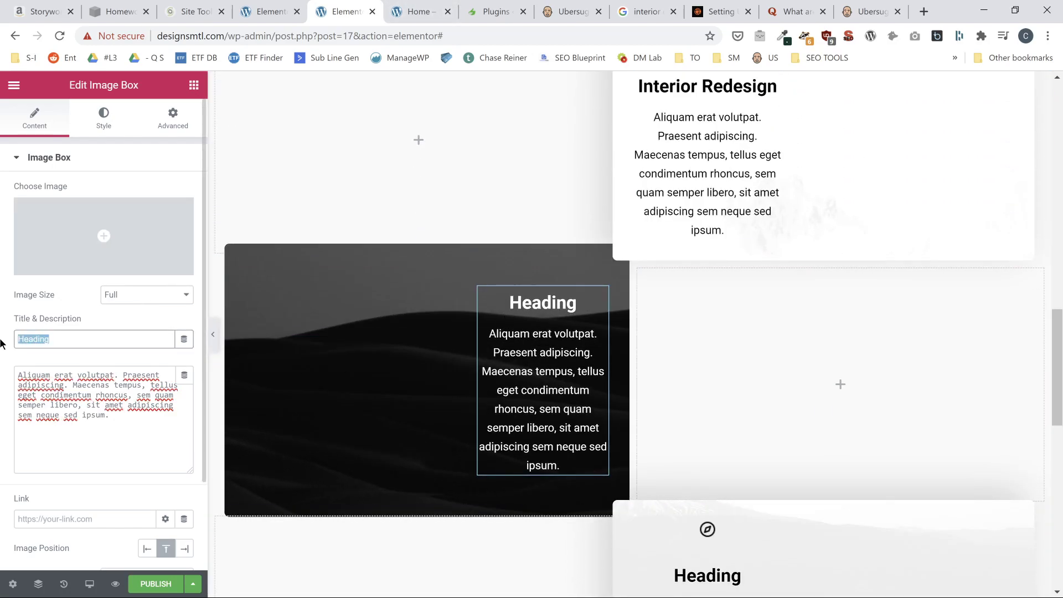
text(Ful)
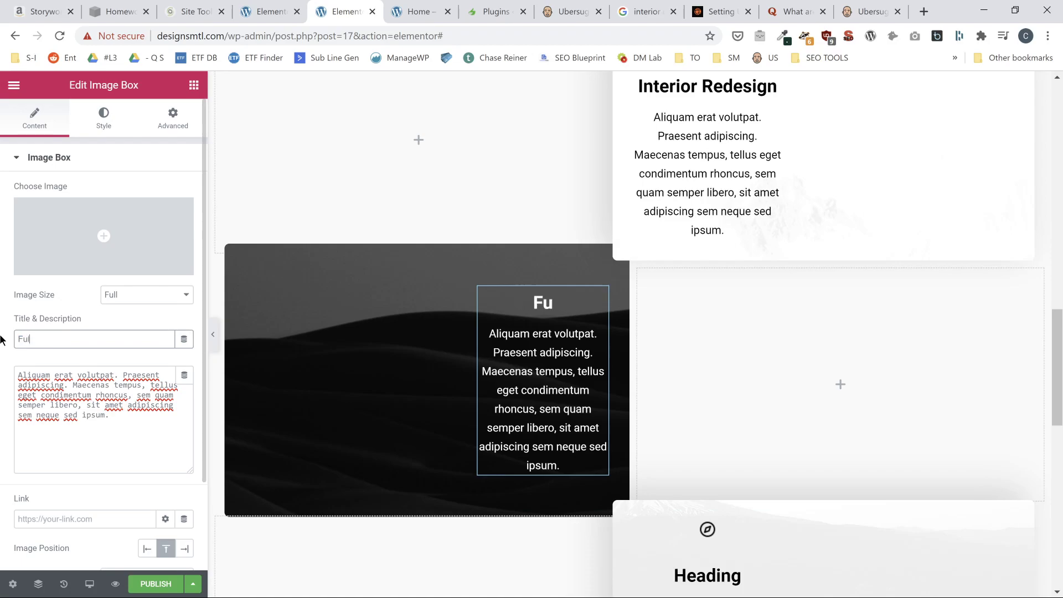
text(l ervice)
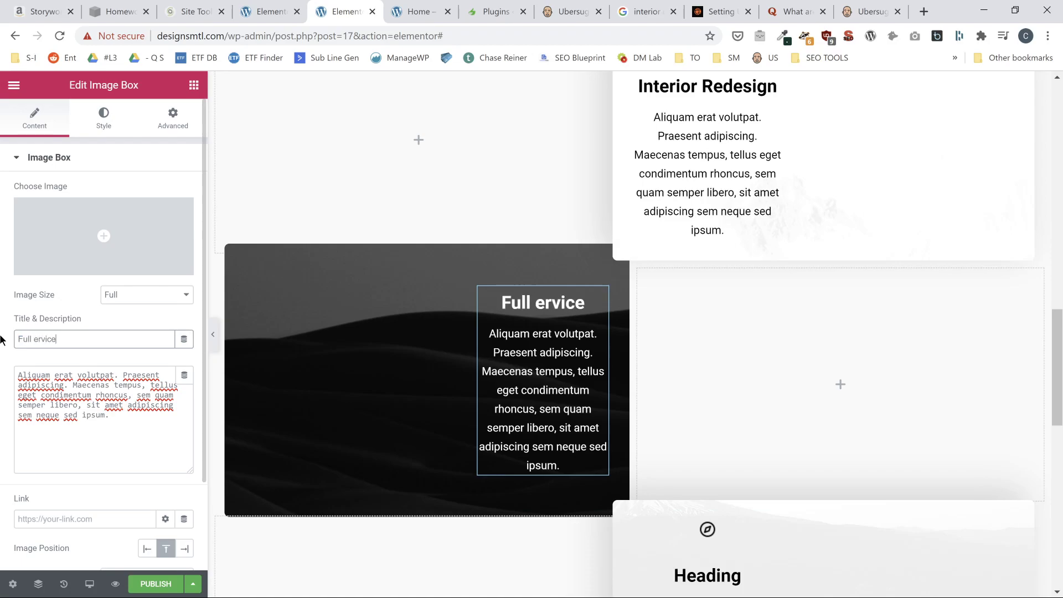
text(S)
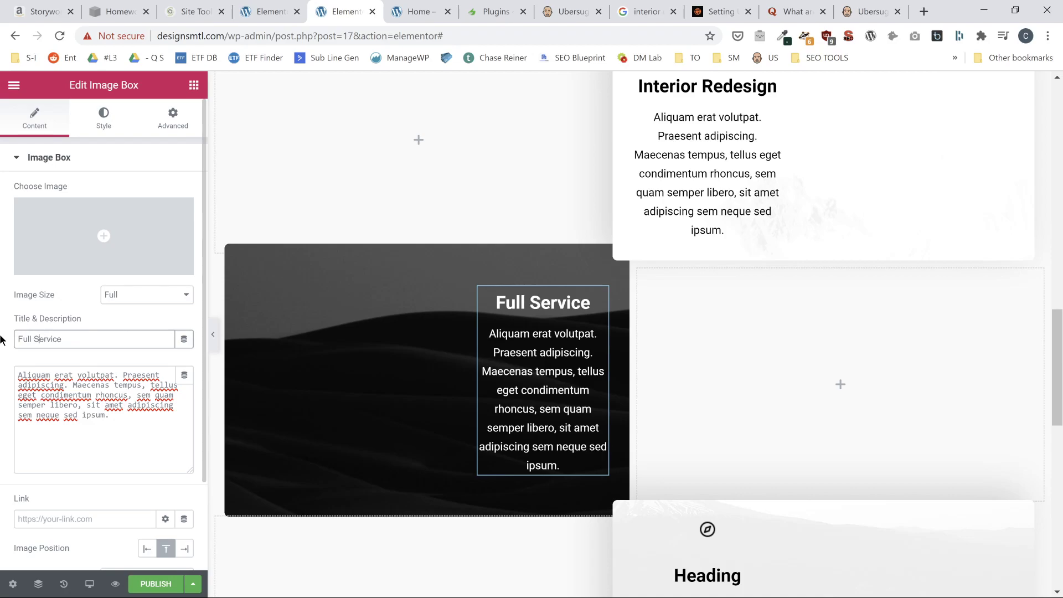
- Remove the compass icon from the second white service box and set its title to "Residential"
scroll(693, 374, down, 4)
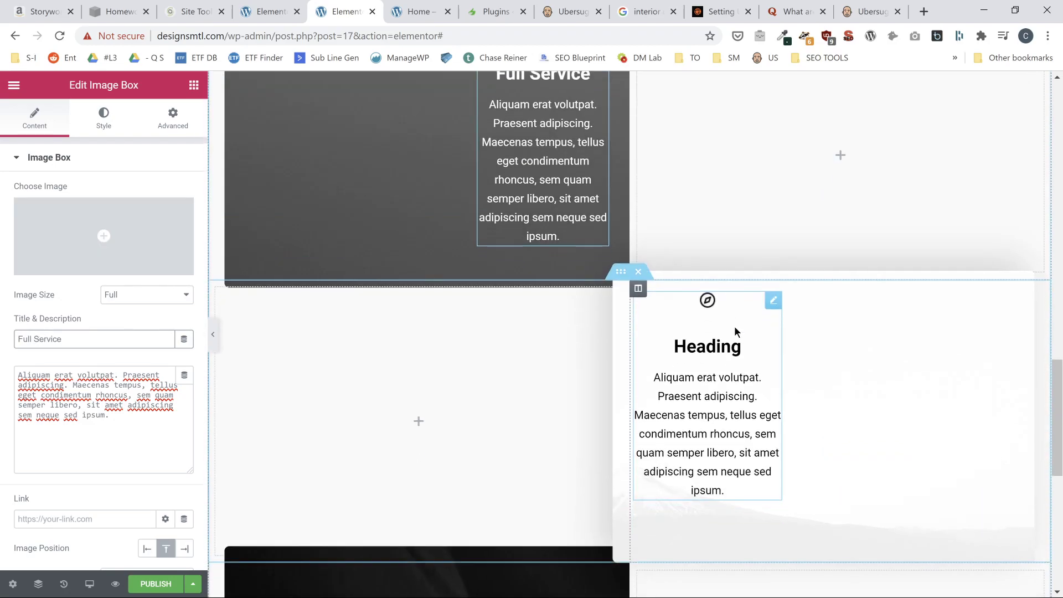
click(728, 336)
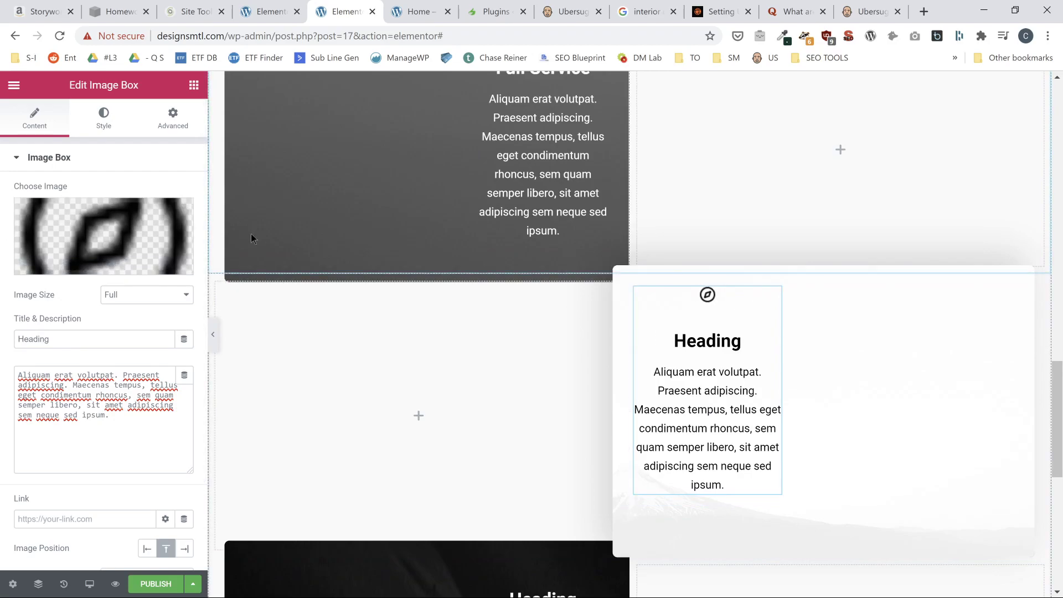
click(178, 213)
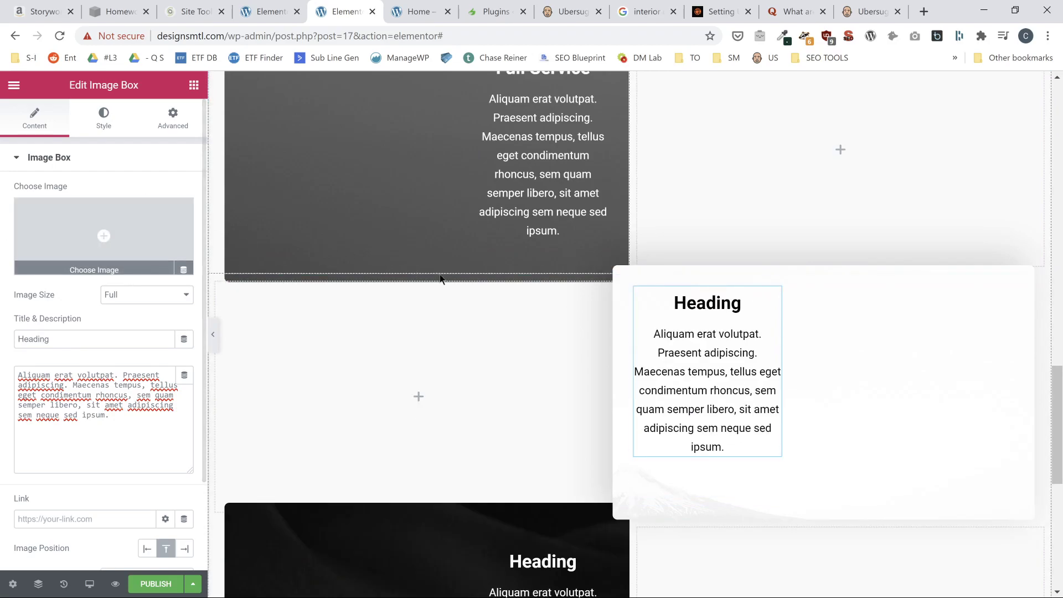
drag(57, 339, 1, 330)
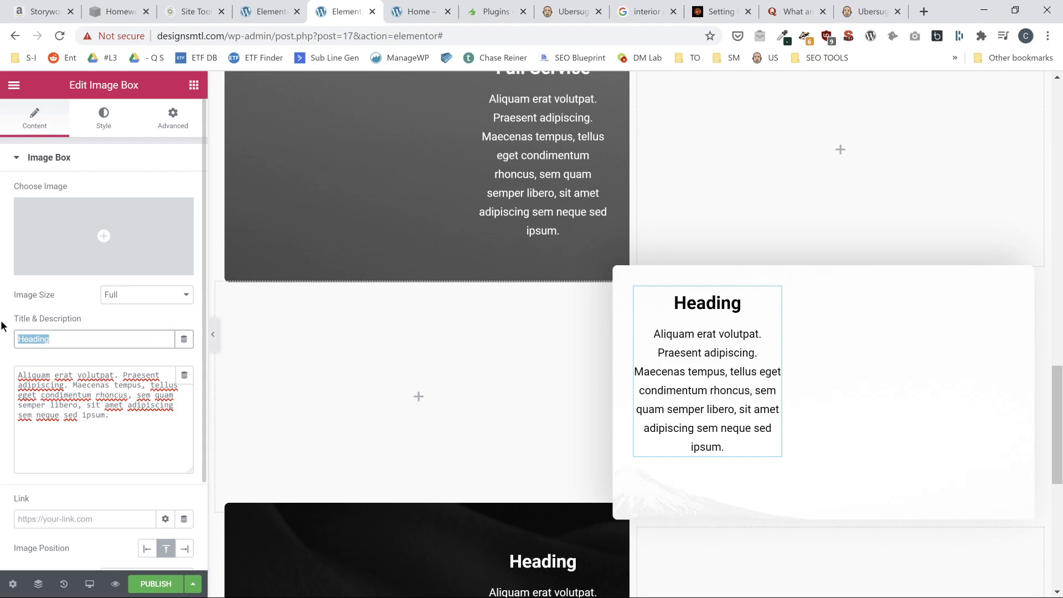
text(Resedential)
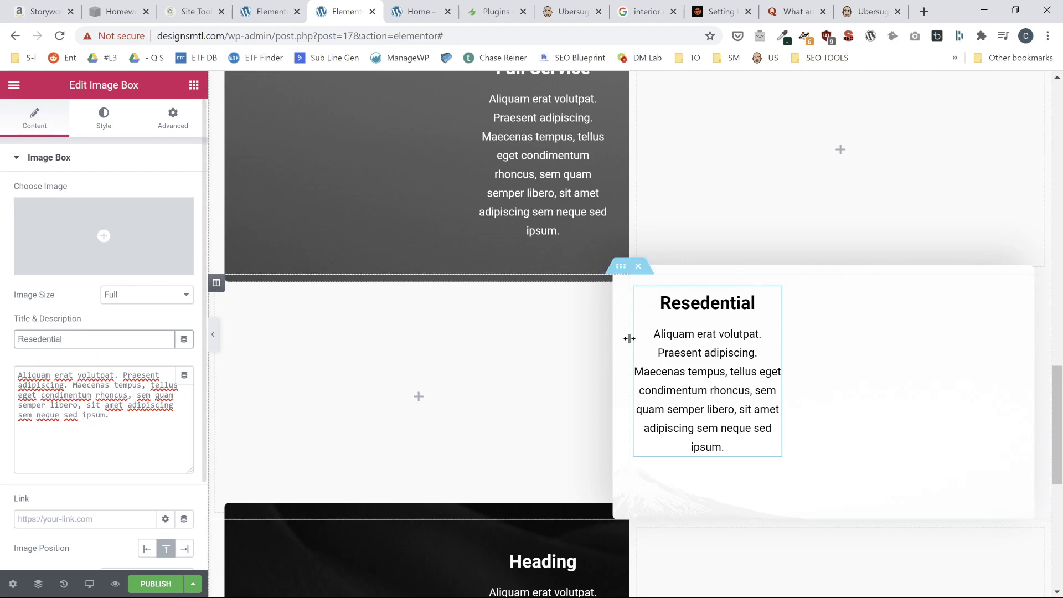
scroll(689, 374, down, 2)
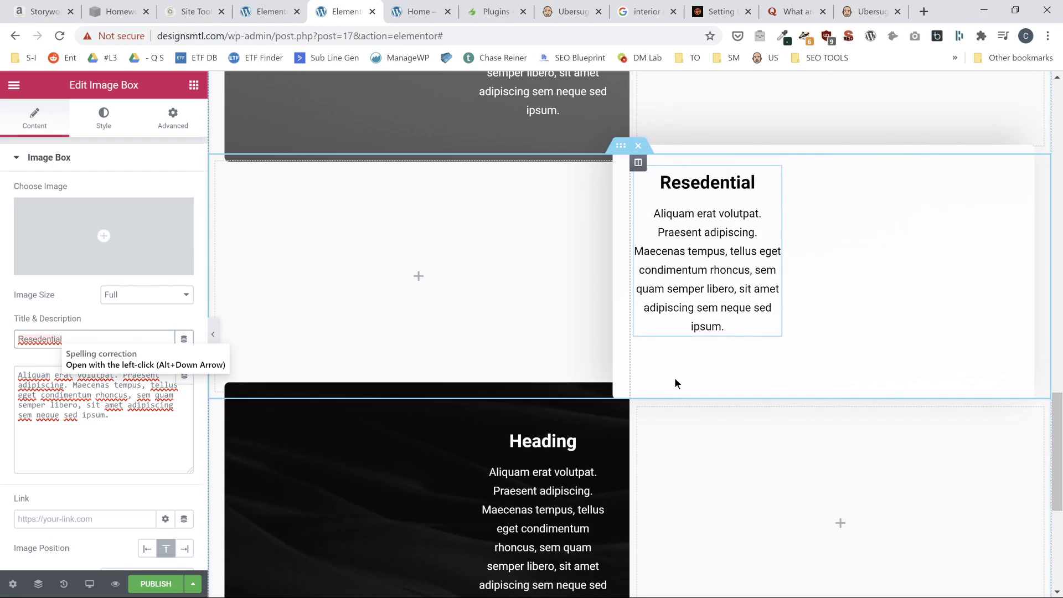
right_click(35, 340)
click(44, 380)
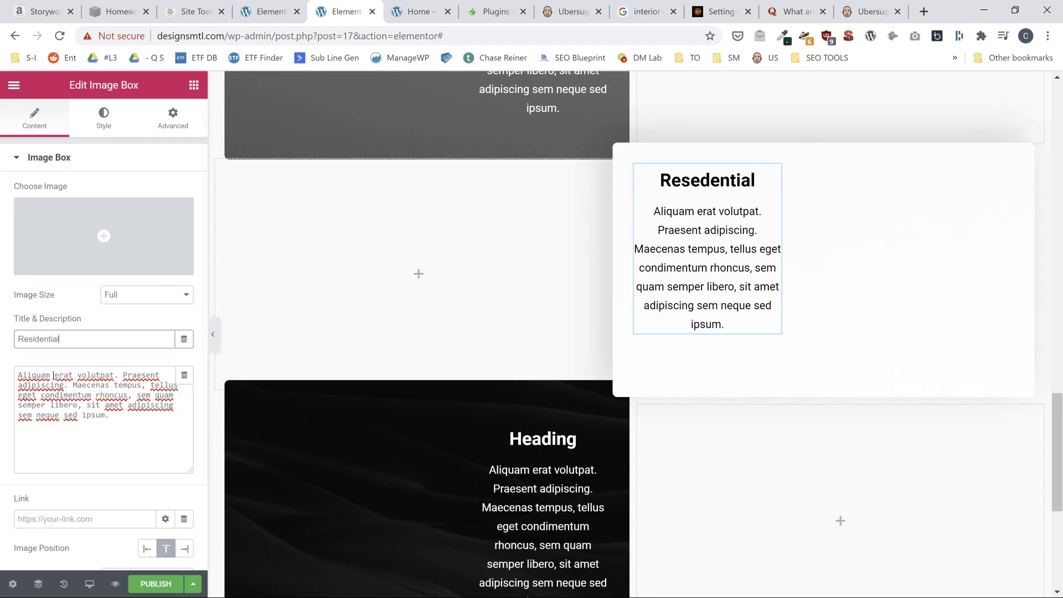
- Change the title of the last dark service box to "Project Management"
click(542, 437)
drag(50, 339, 3, 338)
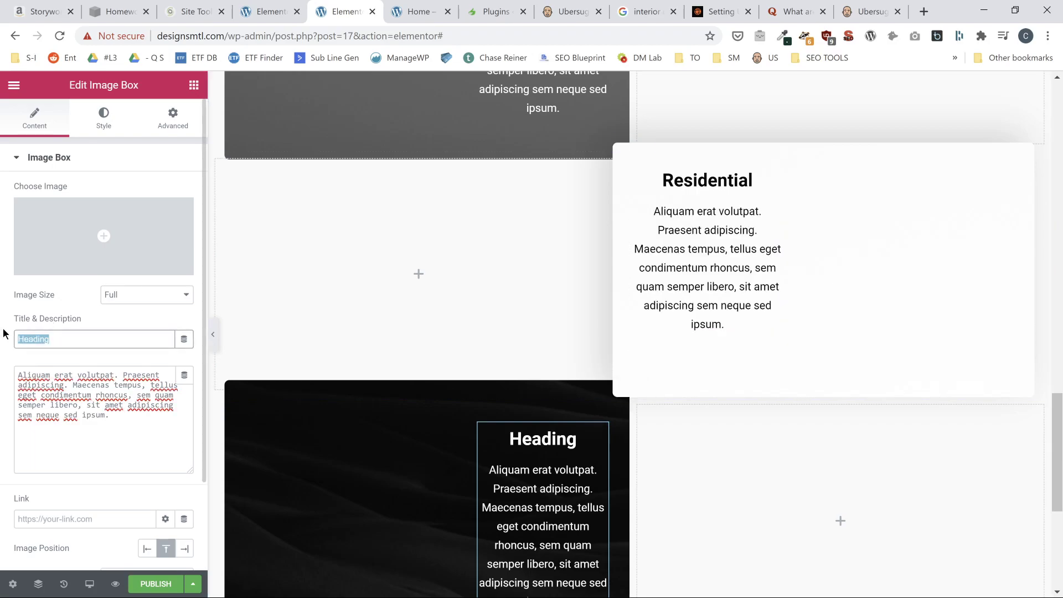
text(Project Management)
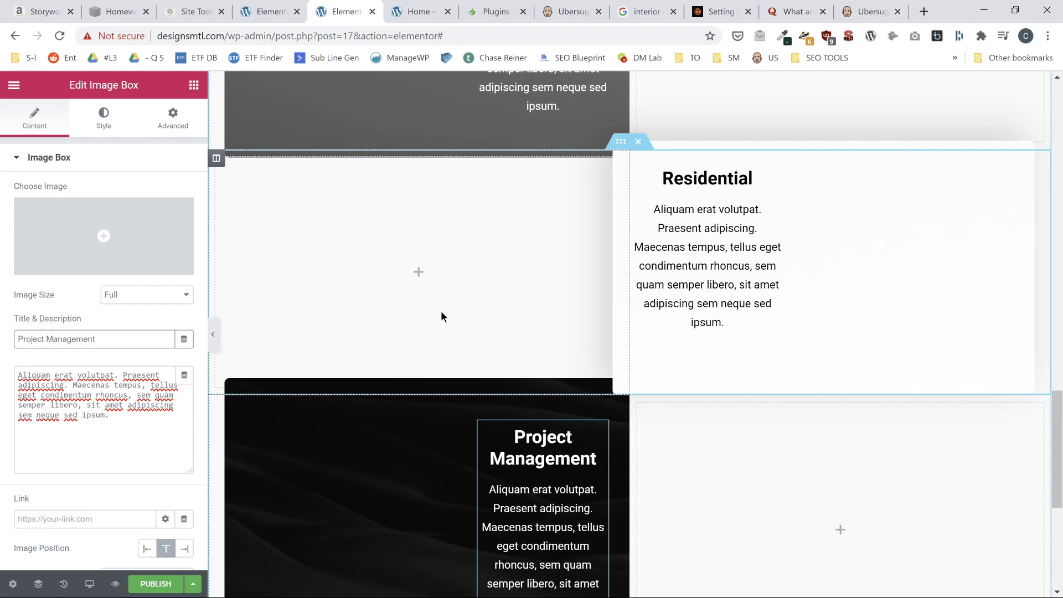
- Publish the Home page and exit Elementor to the page's WordPress editor
scroll(440, 313, up, 6)
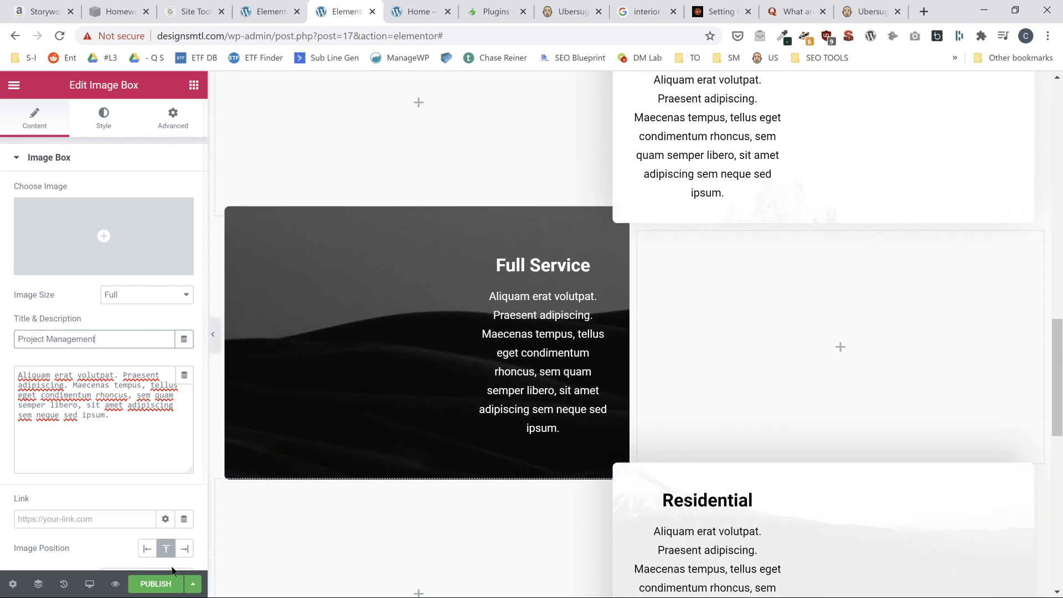
click(156, 584)
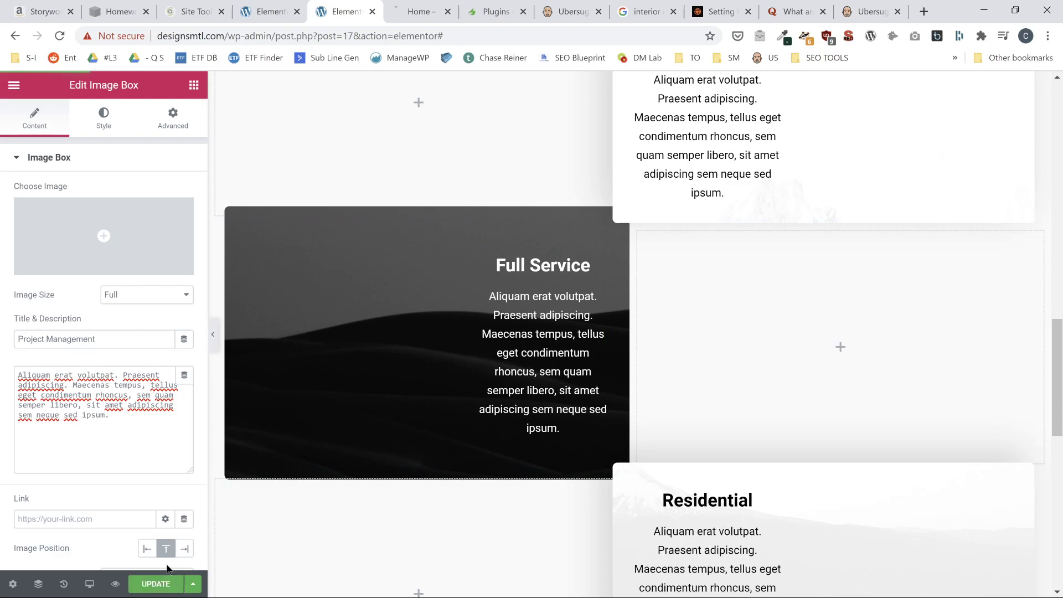
scroll(540, 329, down, 10)
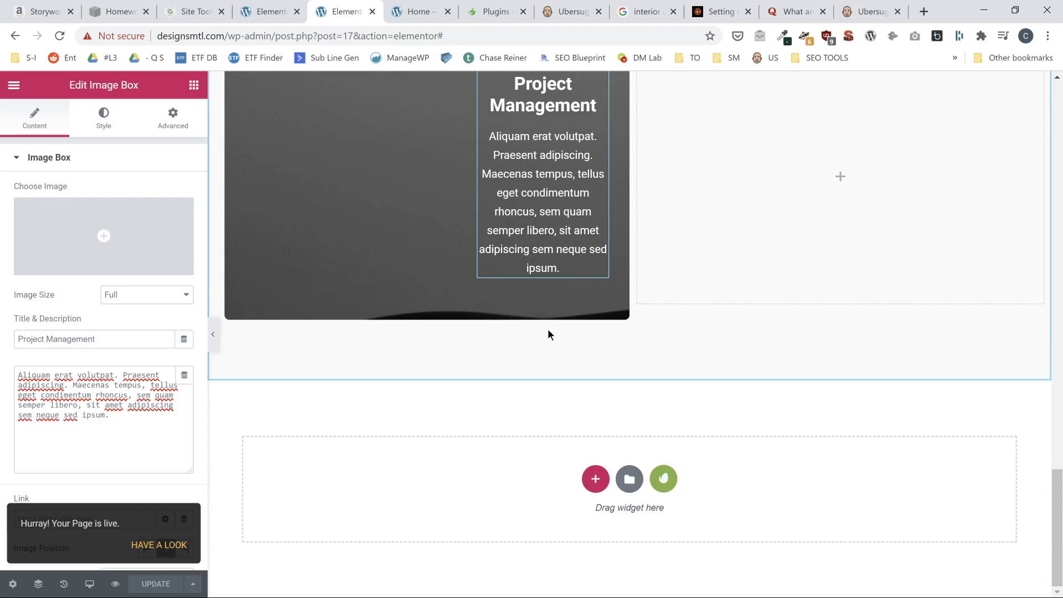
click(13, 86)
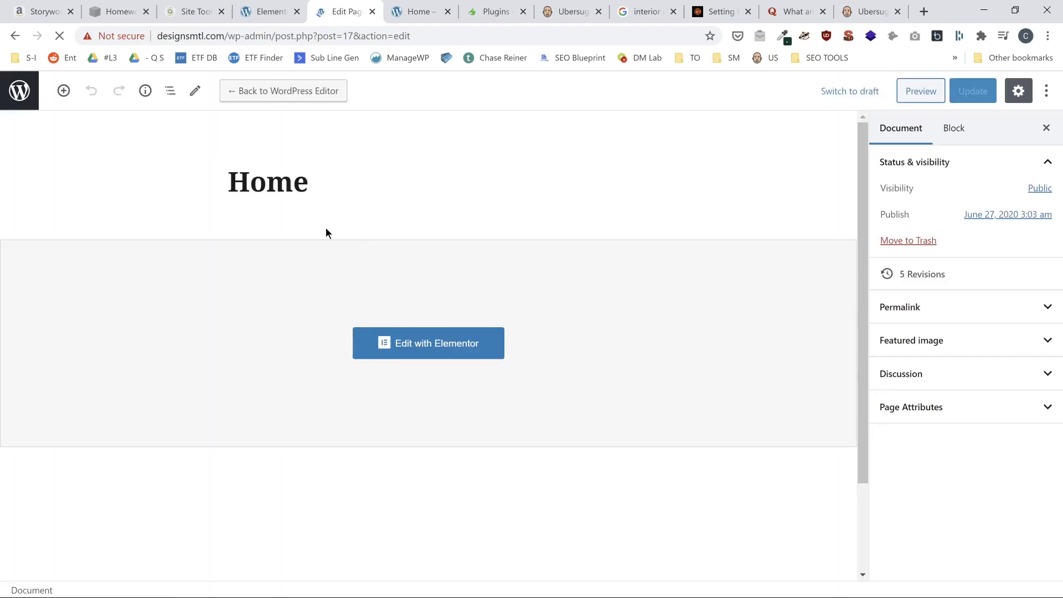
- Add a new WordPress page titled "Consultations" and publish it
click(9, 96)
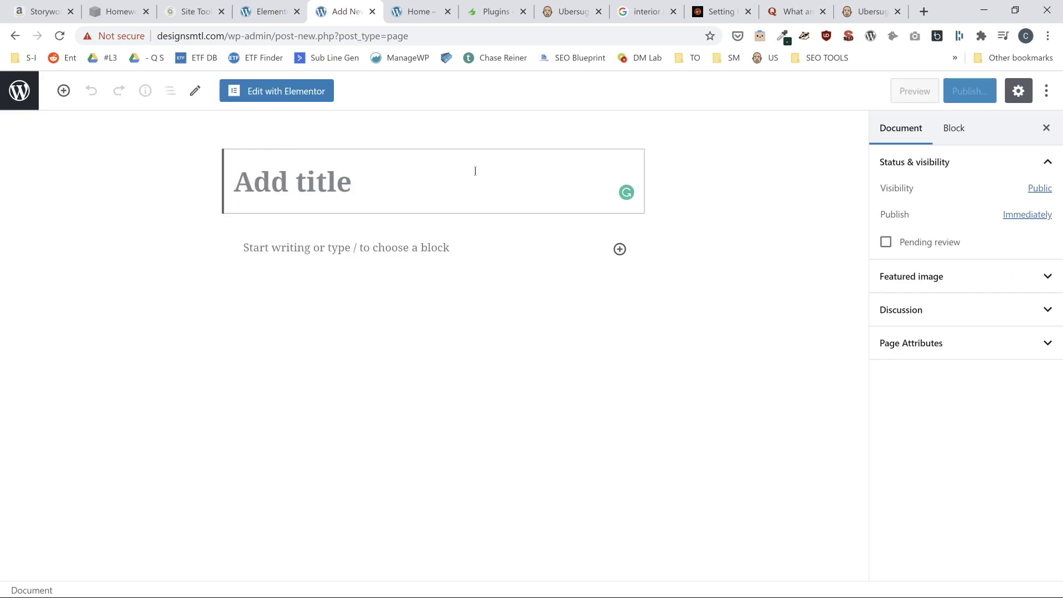
text(Cons)
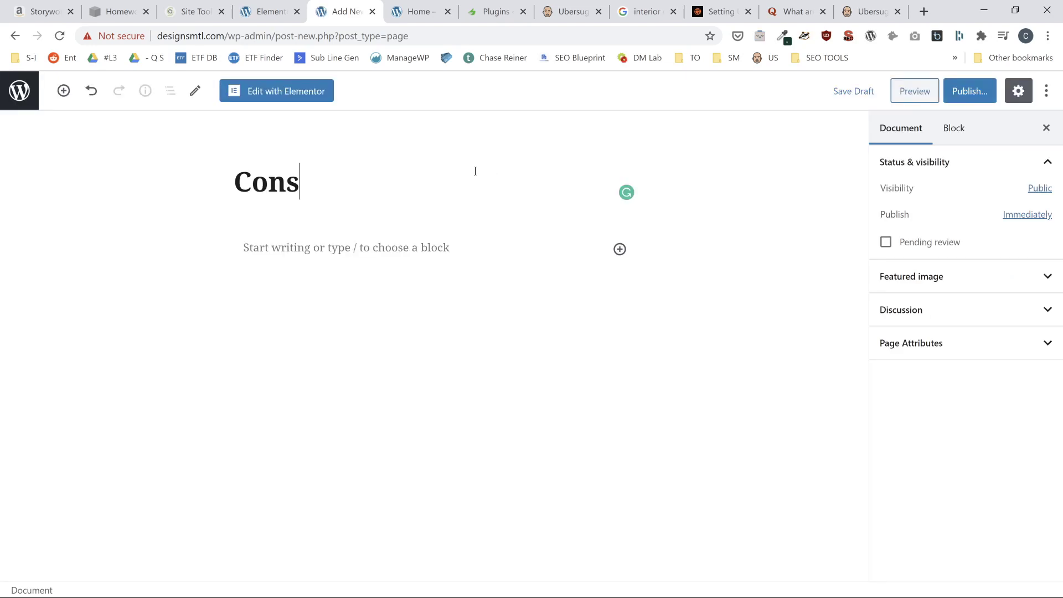
text(ultations)
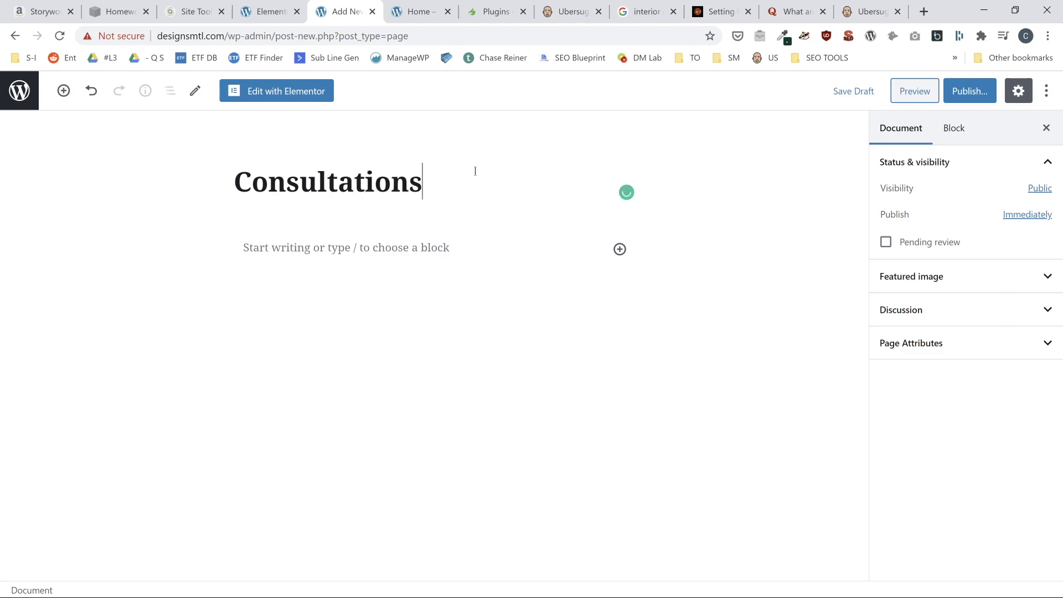
key(Return)
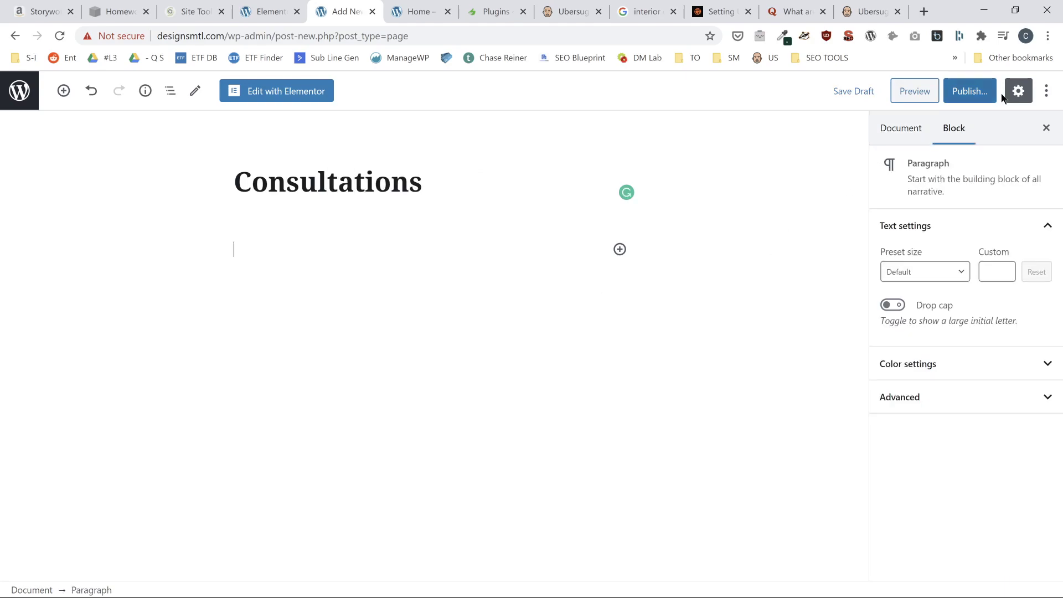
click(985, 92)
click(978, 92)
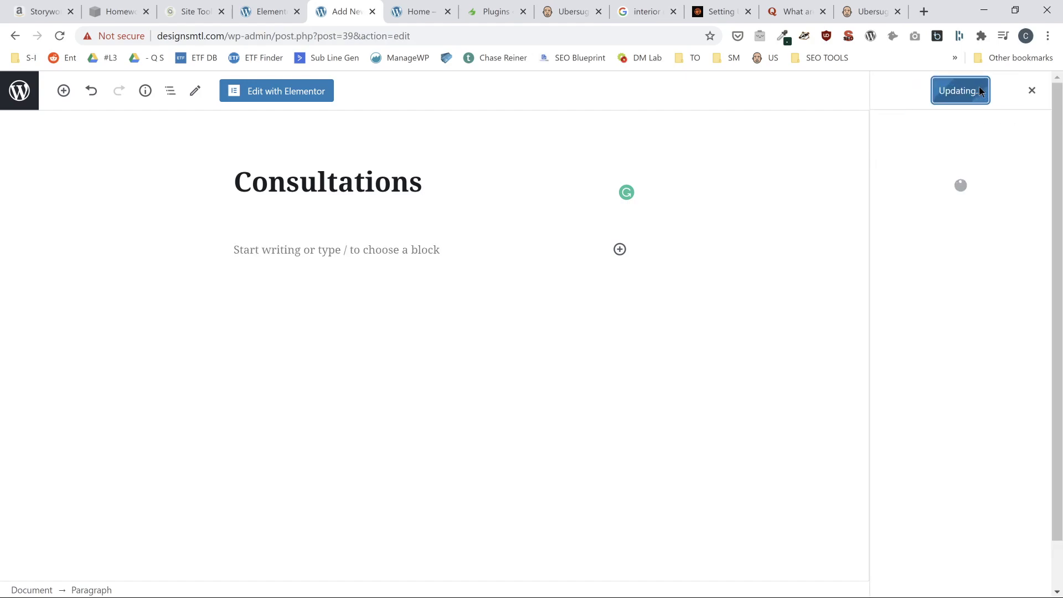
- Return to the page list, then add and publish a new page titled "Interior Redesign"
click(30, 92)
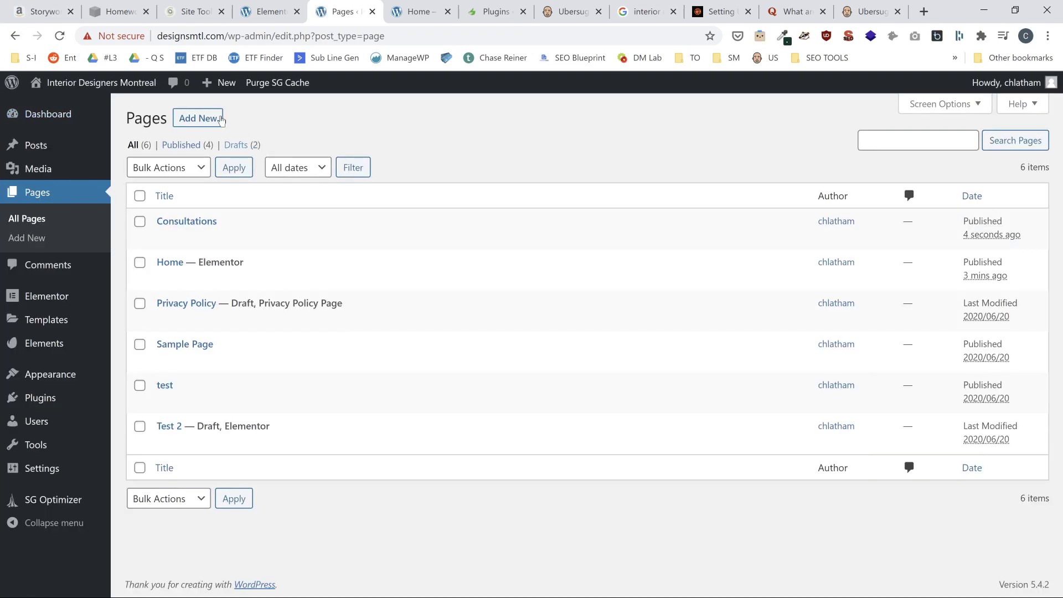
click(217, 118)
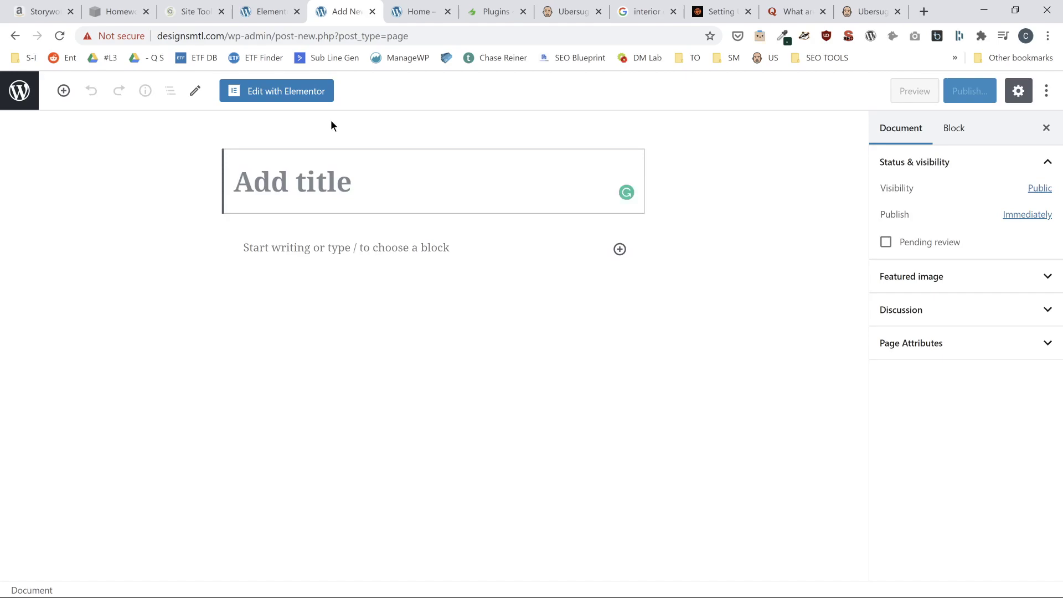
text(Inte)
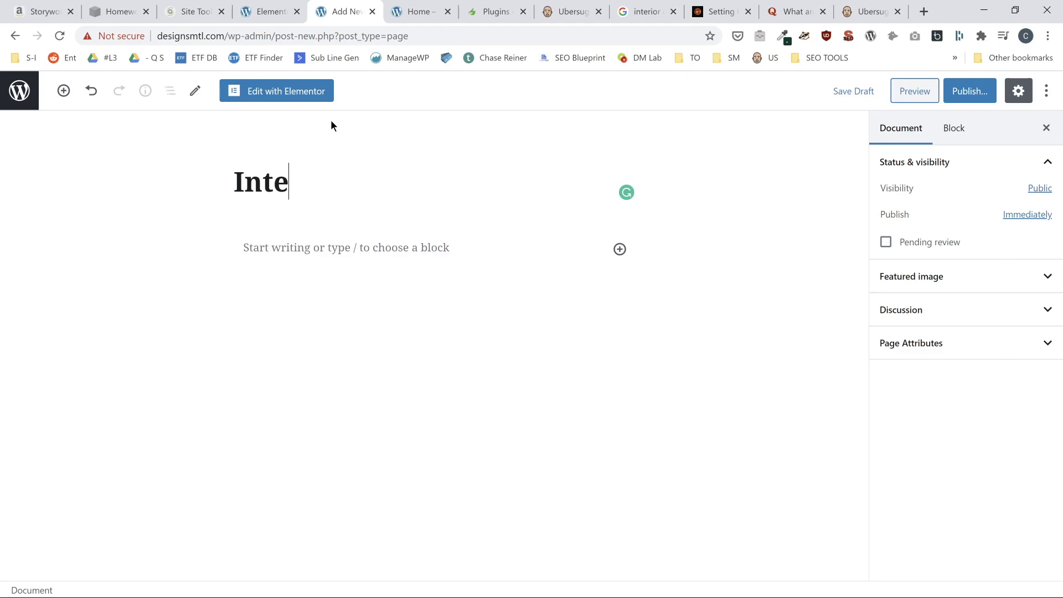
text(rior Redesign)
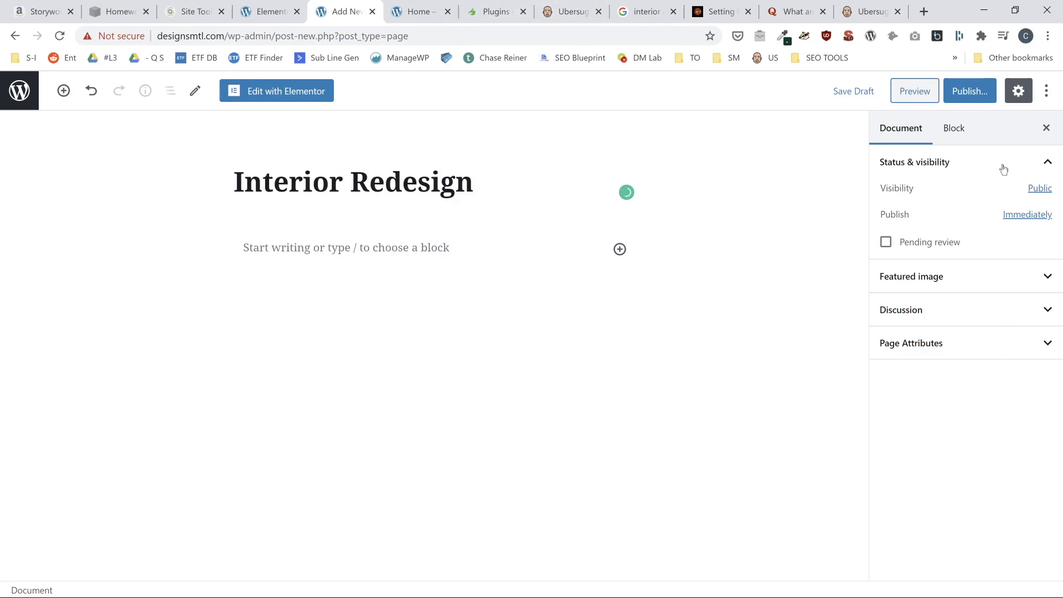
click(981, 99)
click(972, 95)
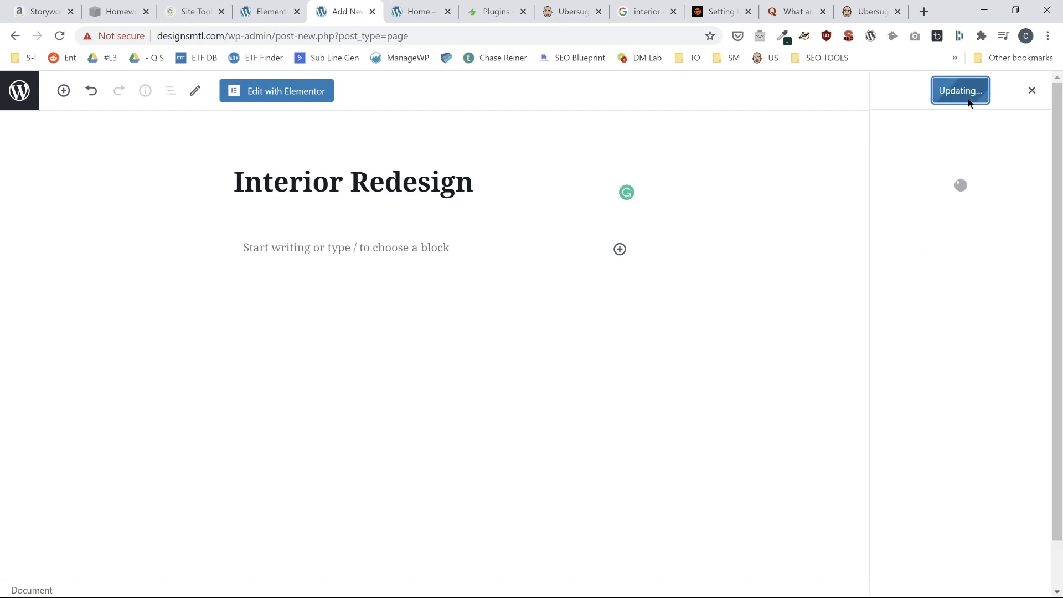
- Return to the page list, then add a new page titled "Full Service" and publish it
click(19, 105)
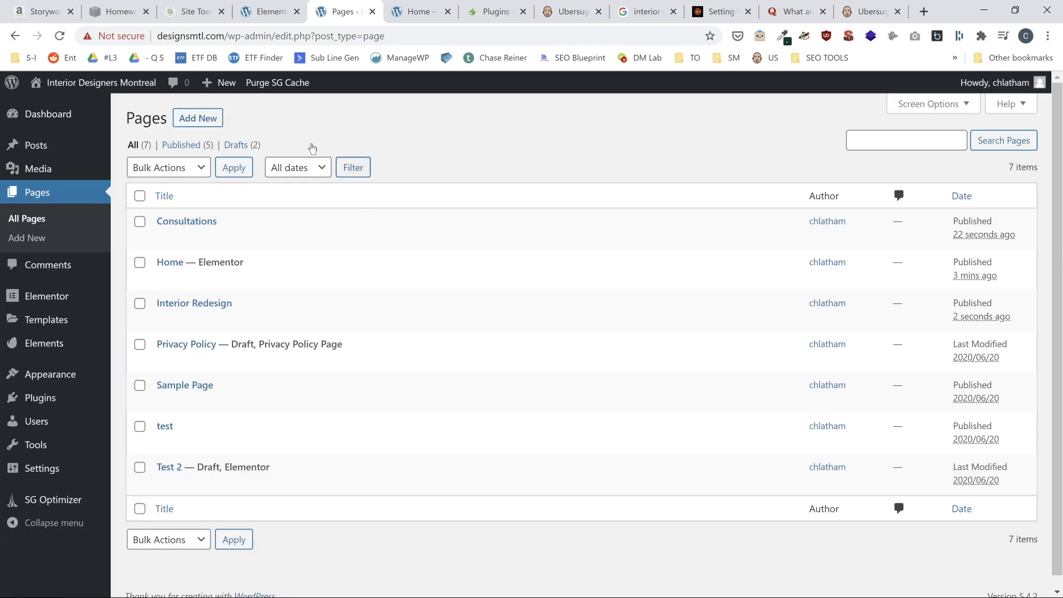
click(220, 119)
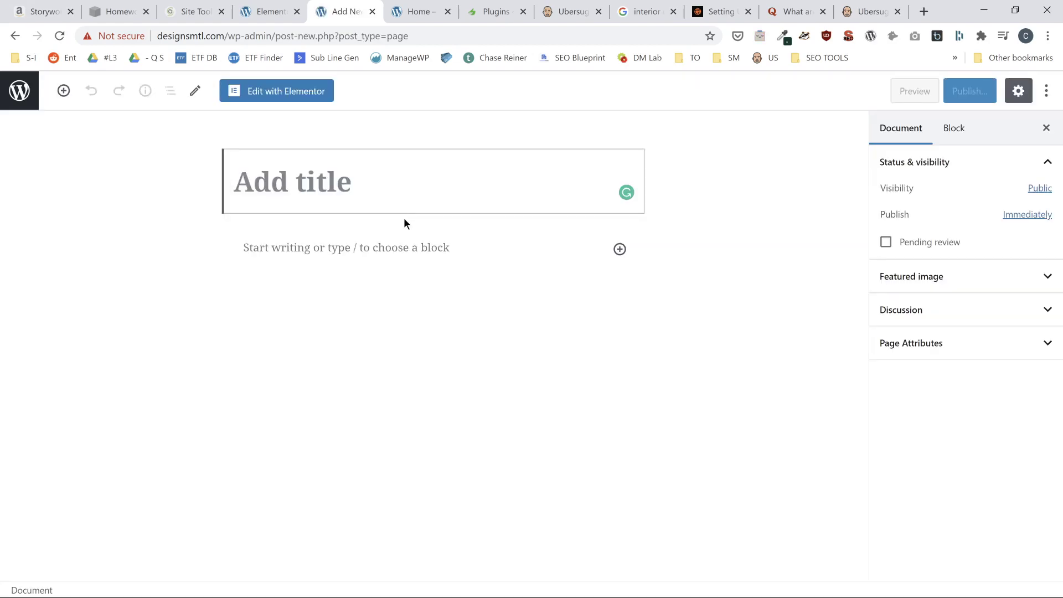
text(Full Service)
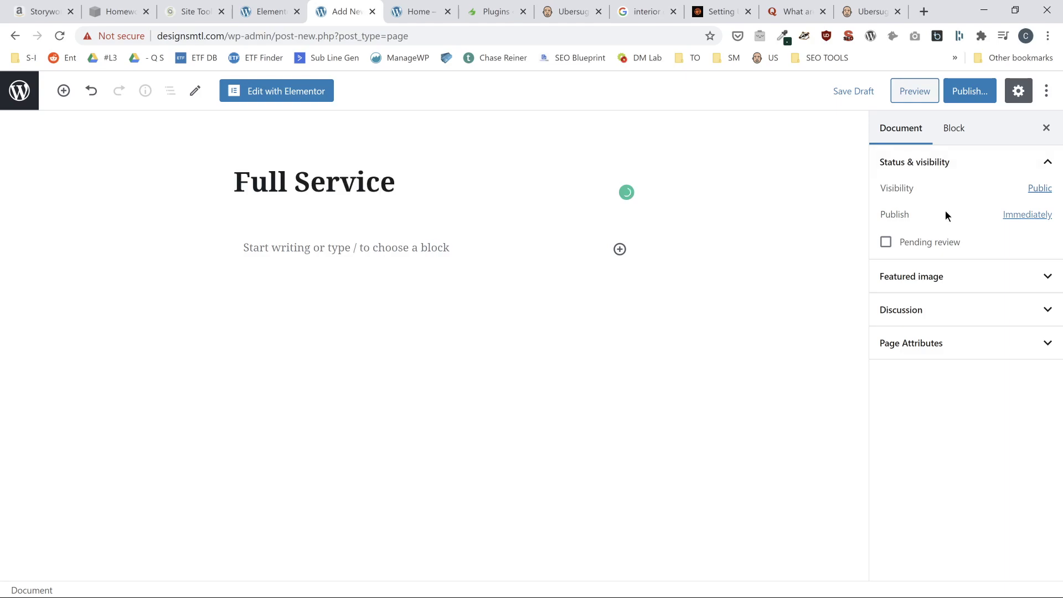
click(967, 99)
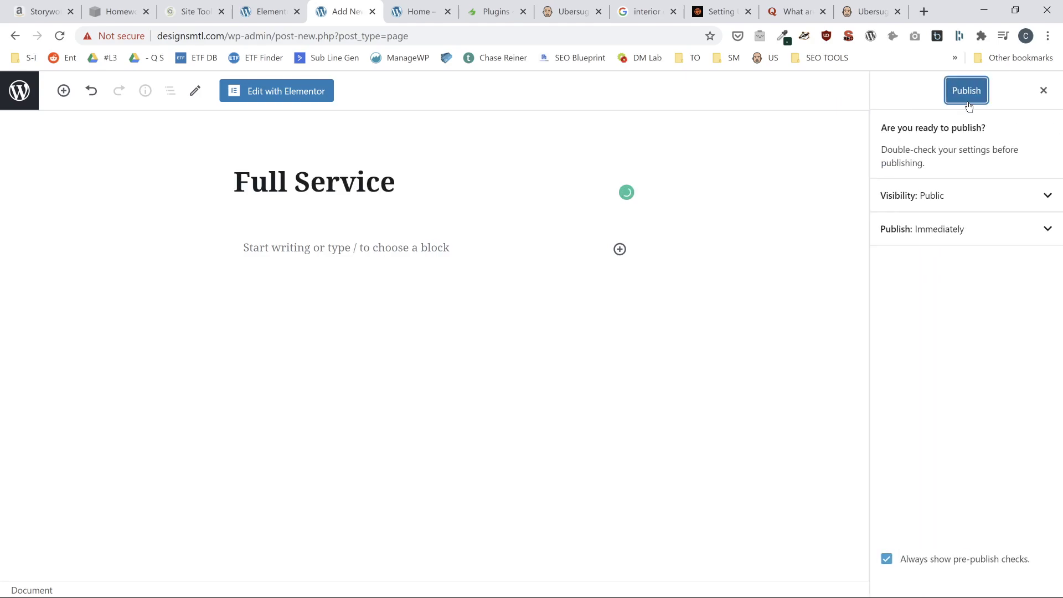
click(967, 103)
- Return to the page list, then add a new page titled "Resedential" and publish it
click(20, 91)
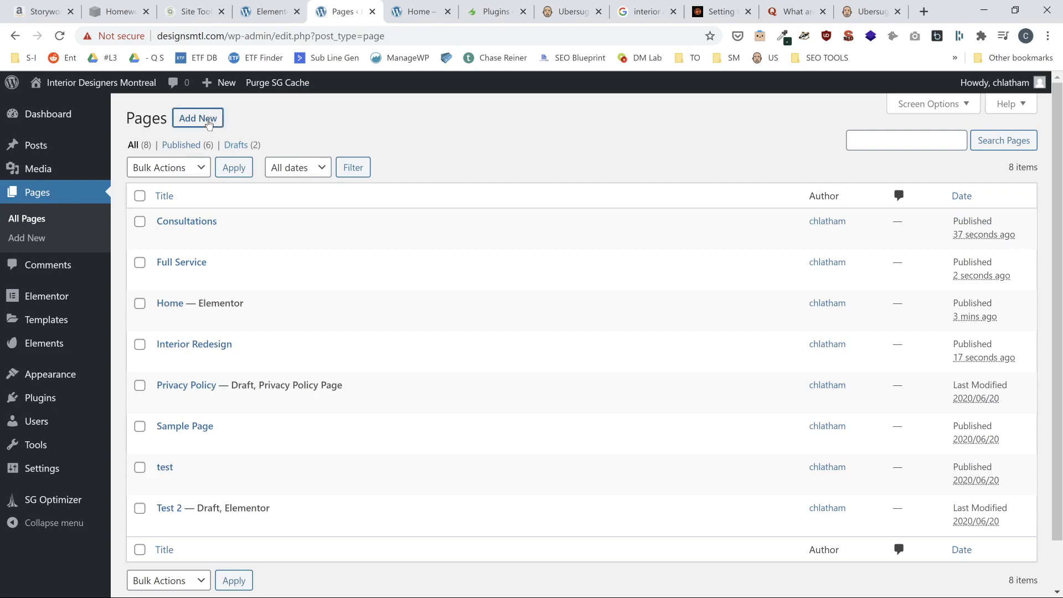
click(207, 119)
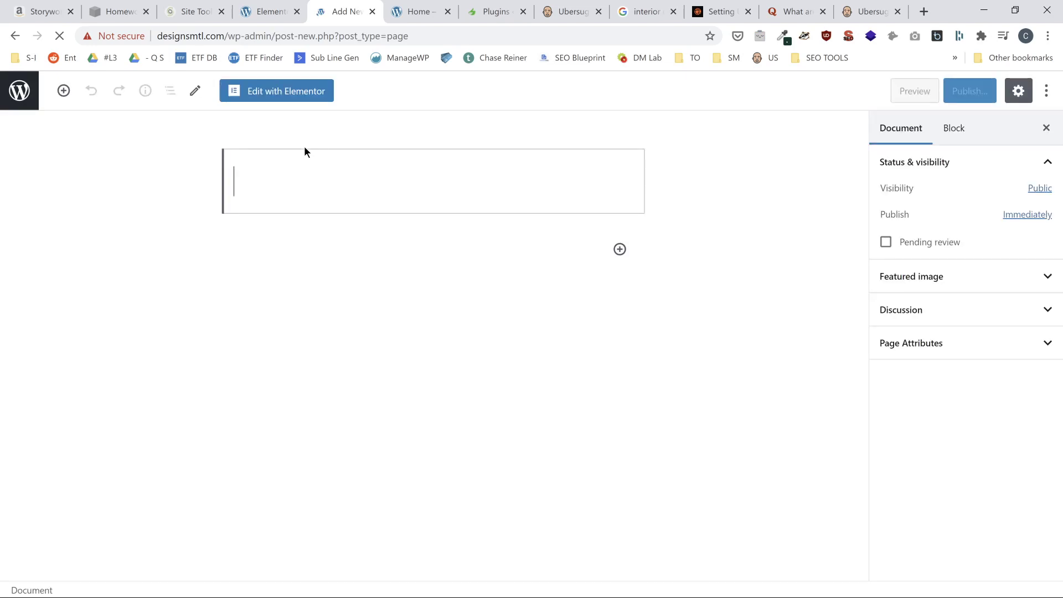
text(Resedential)
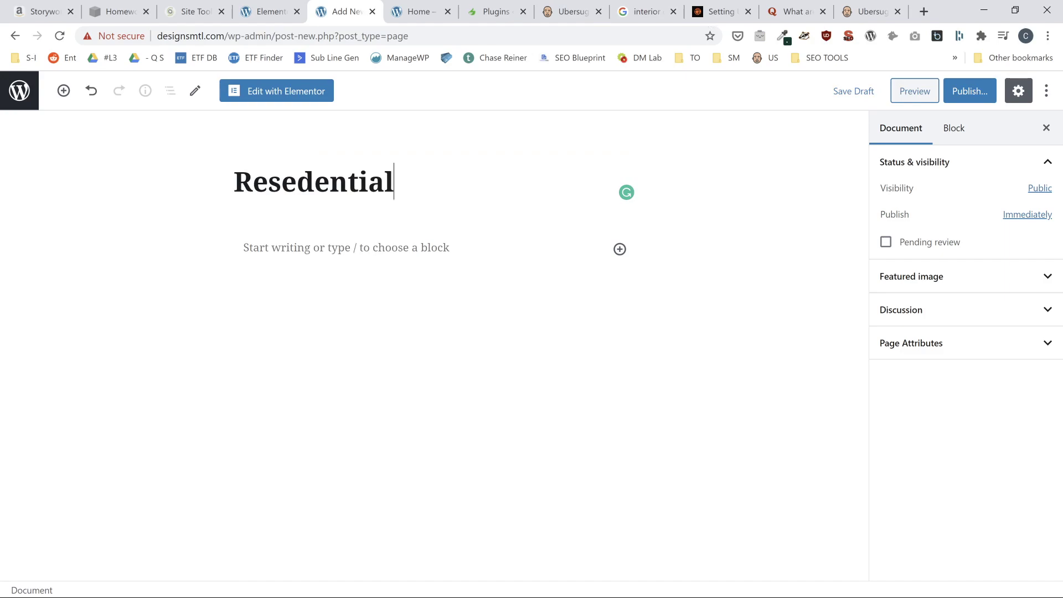
click(985, 99)
click(979, 97)
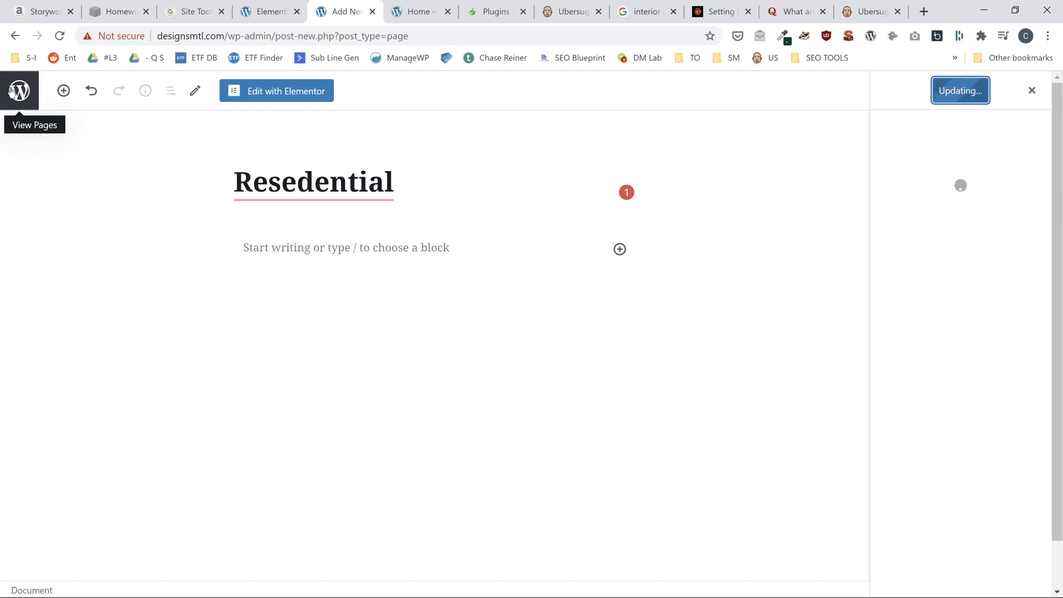
- Correct the misspelled page title to "Residential" with the suggested spelling and update the page
mouse_move(325, 193)
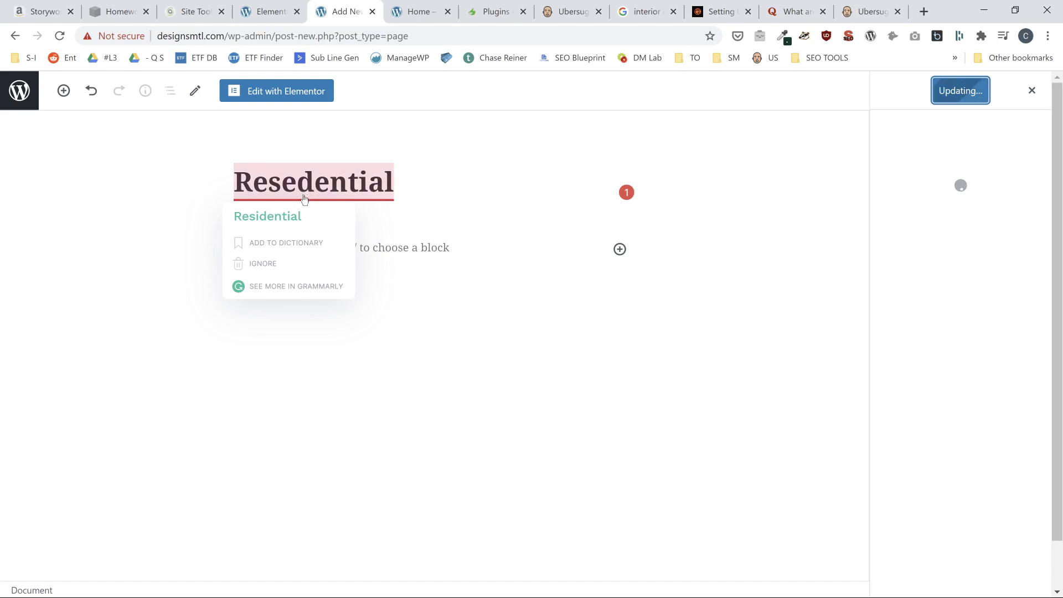
click(305, 216)
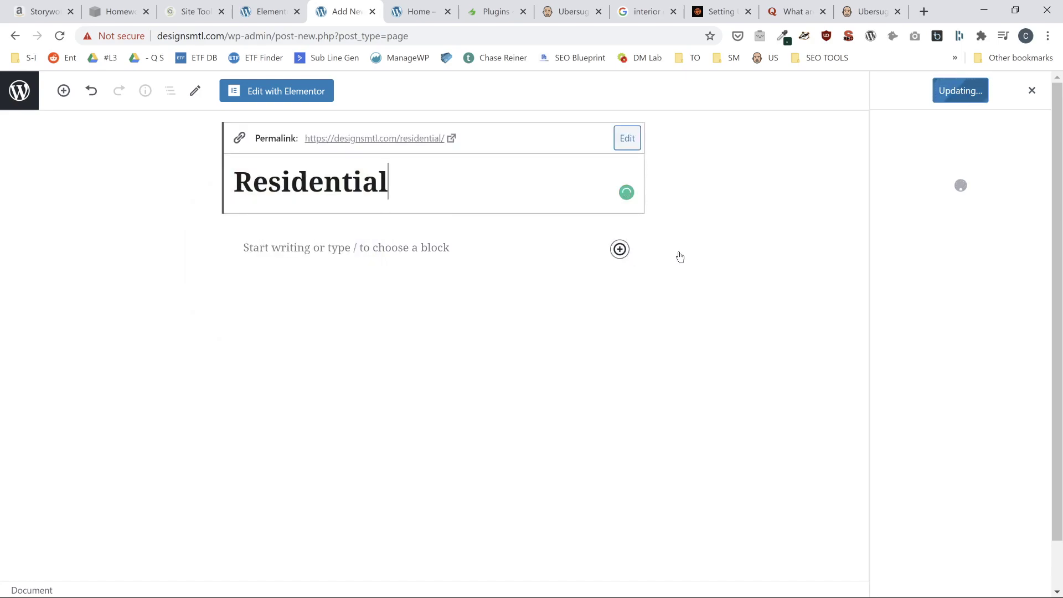
click(709, 227)
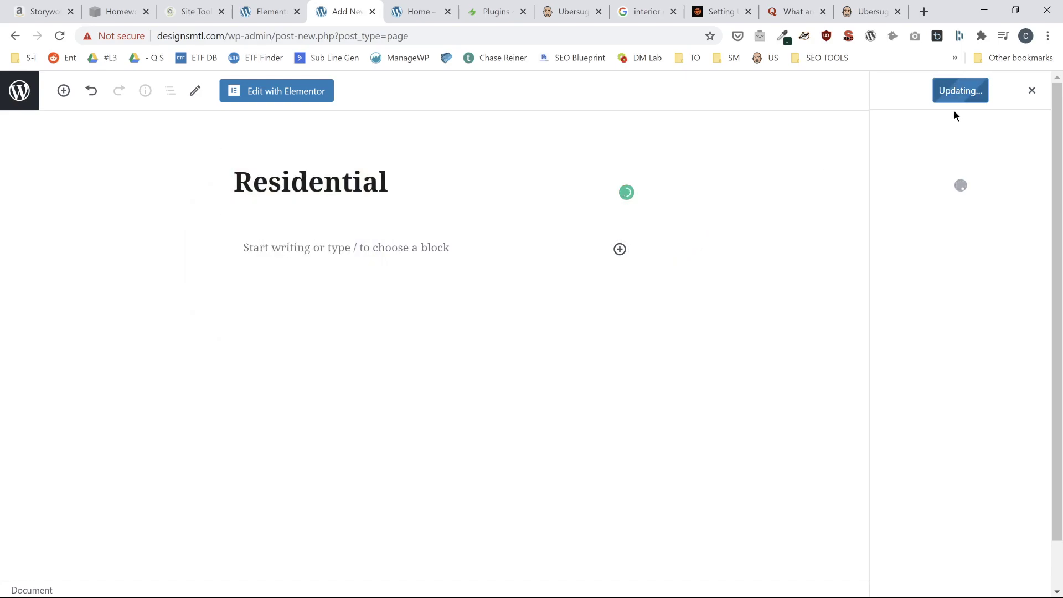
click(1030, 90)
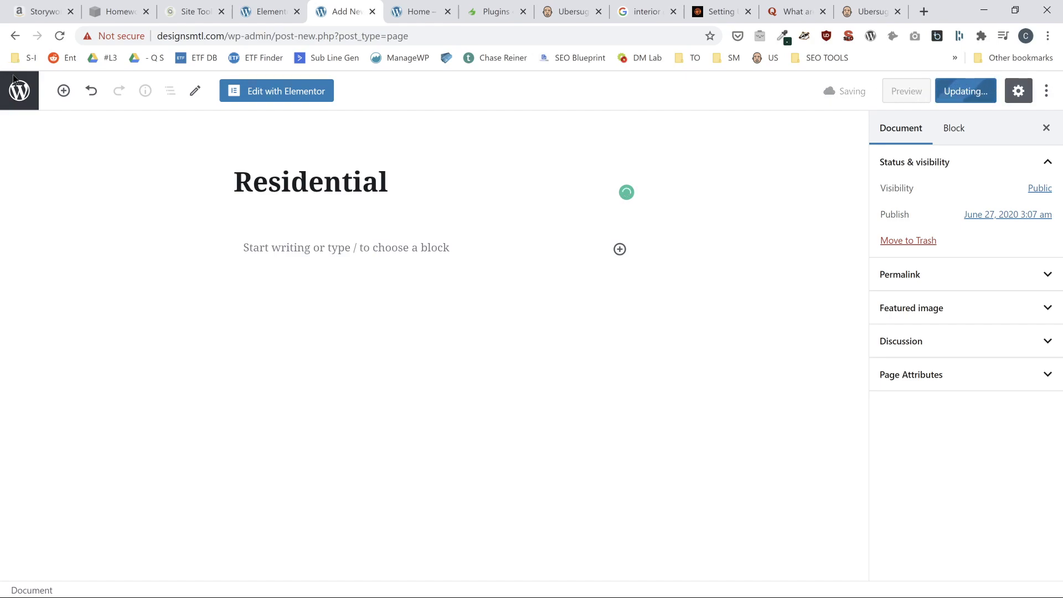
click(278, 187)
double_click(318, 191)
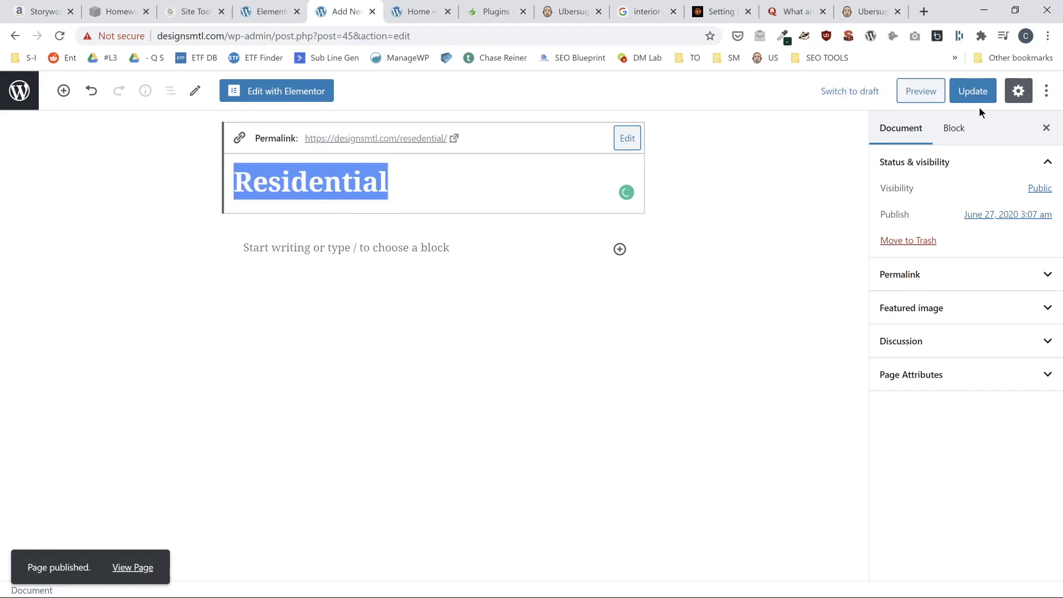
click(978, 96)
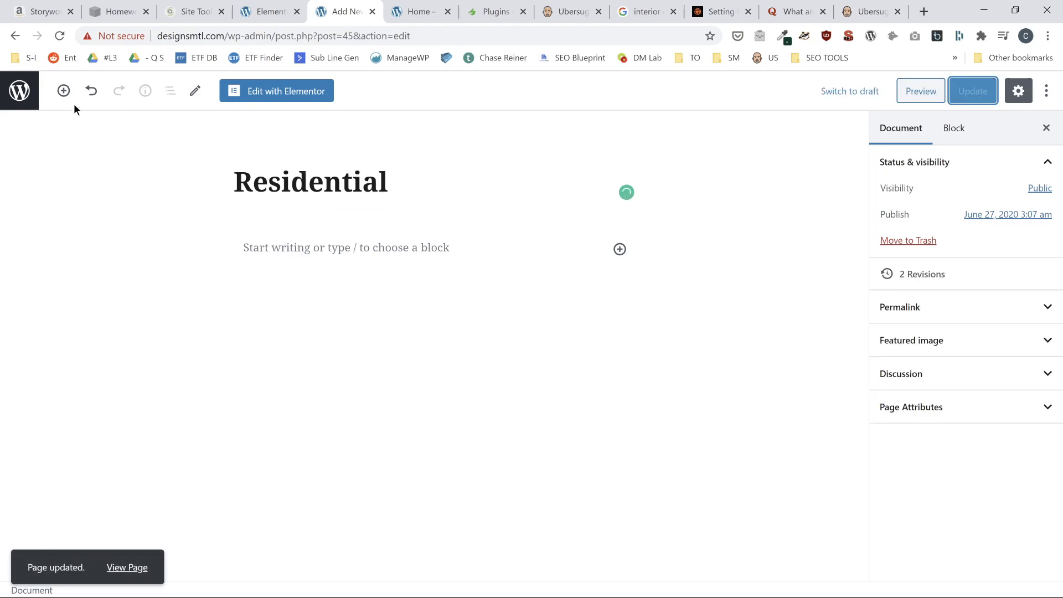
- Add and publish a new page titled "Project Management", then return to the page list
click(20, 90)
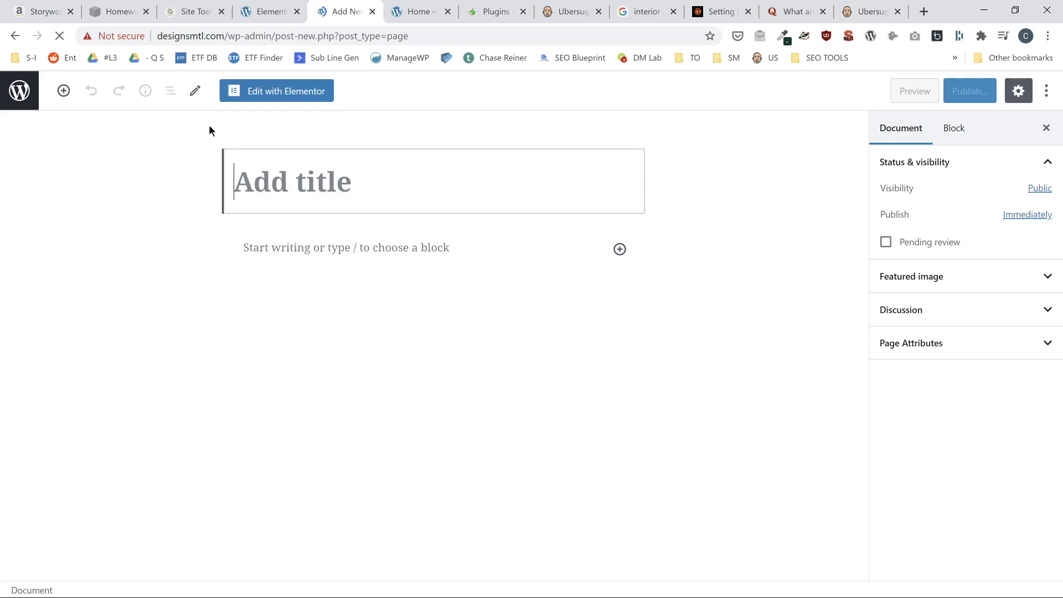
text(Proje)
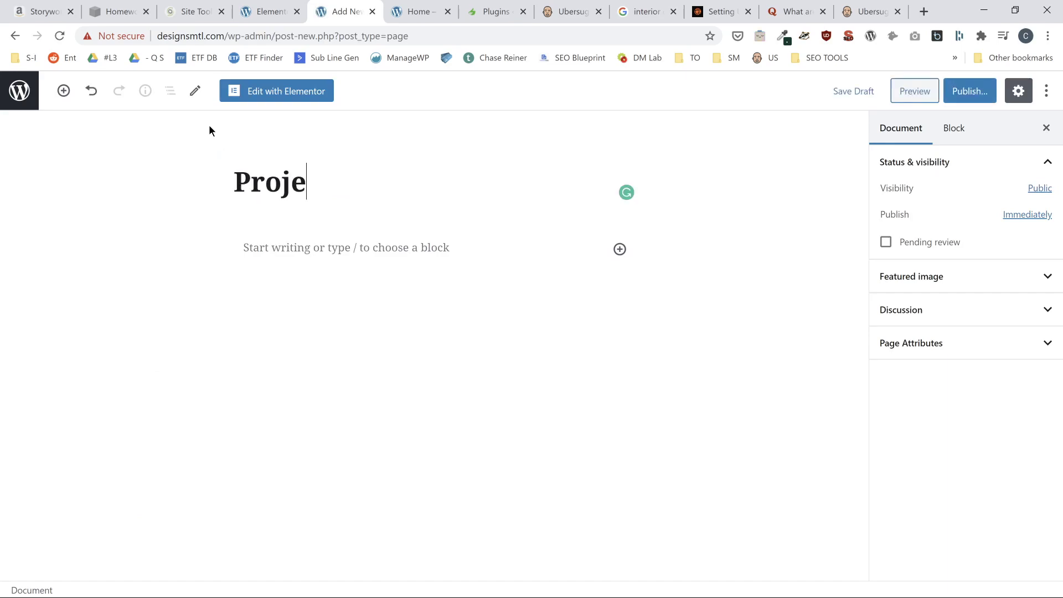
text(ct Mane)
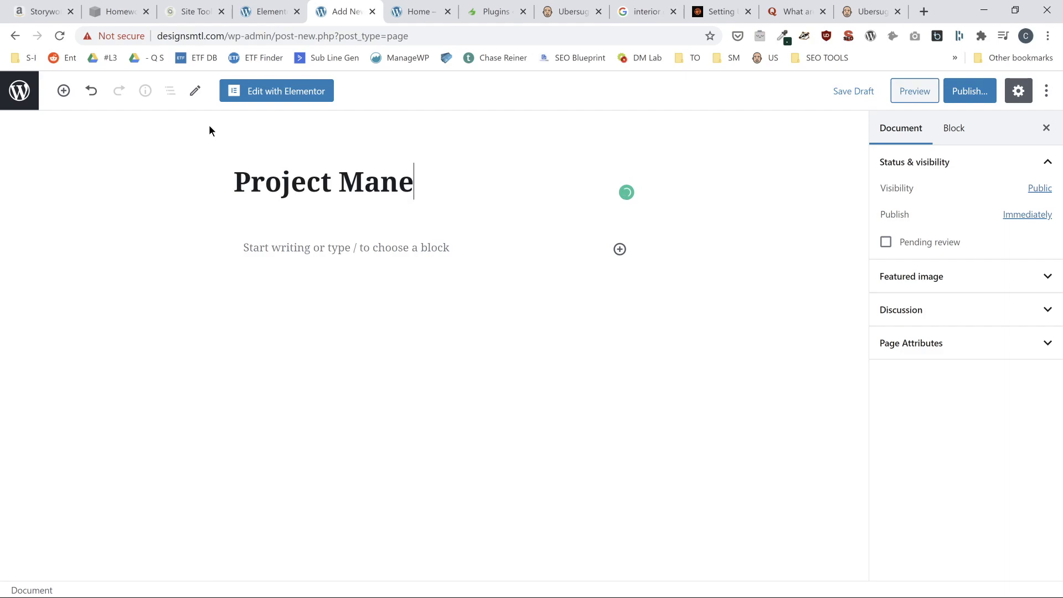
key(BackSpace)
text(agement)
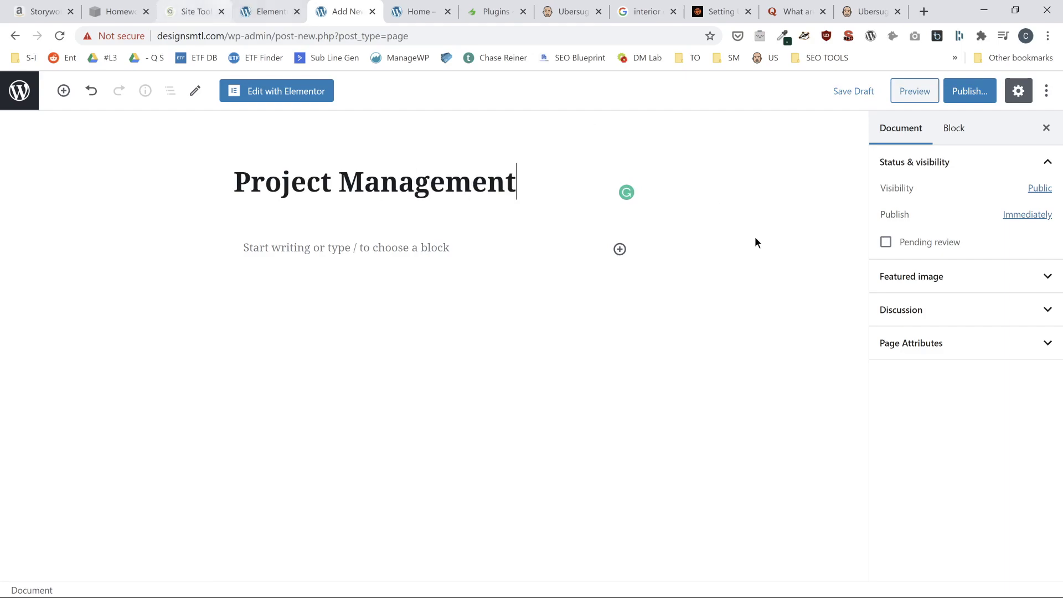
click(974, 99)
click(967, 97)
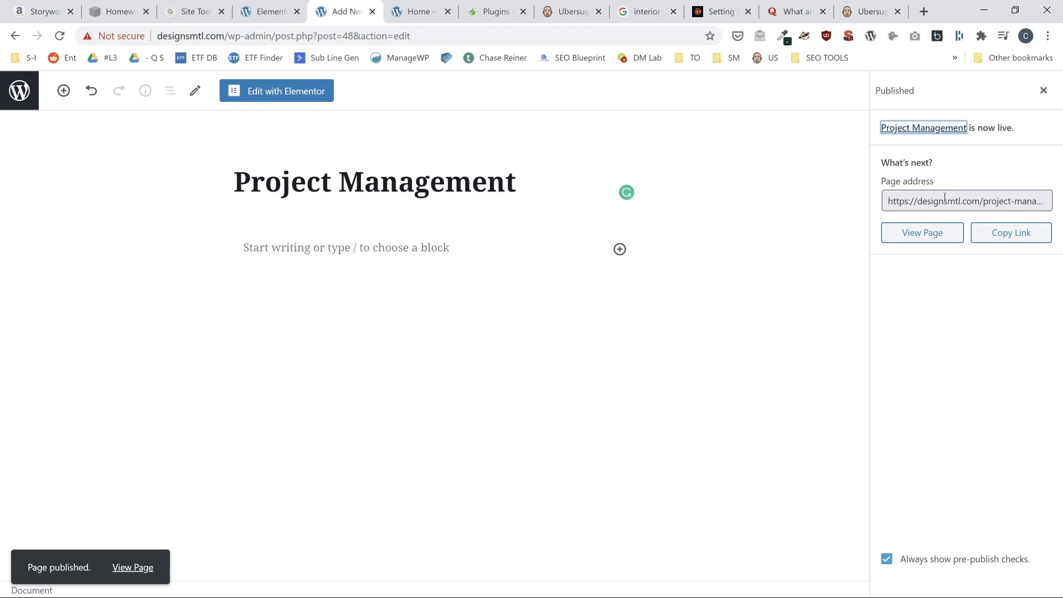
click(6, 103)
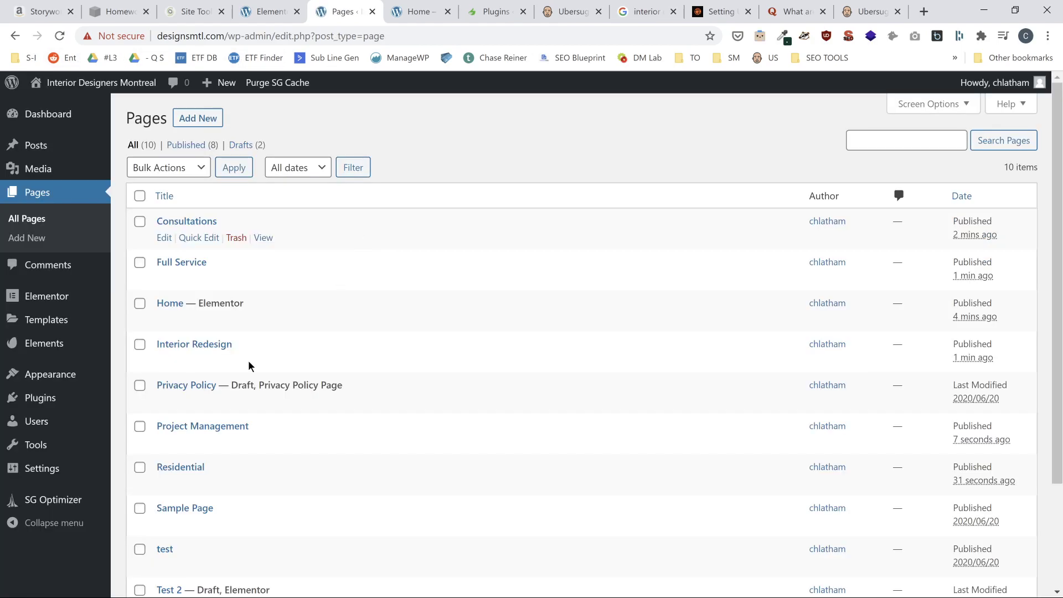
click(198, 484)
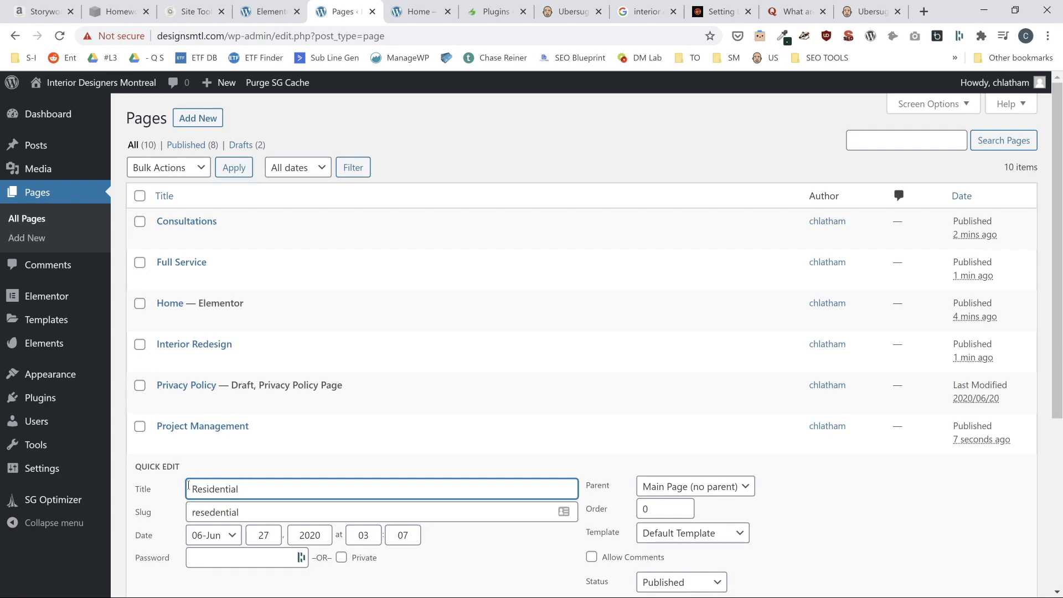
click(206, 511)
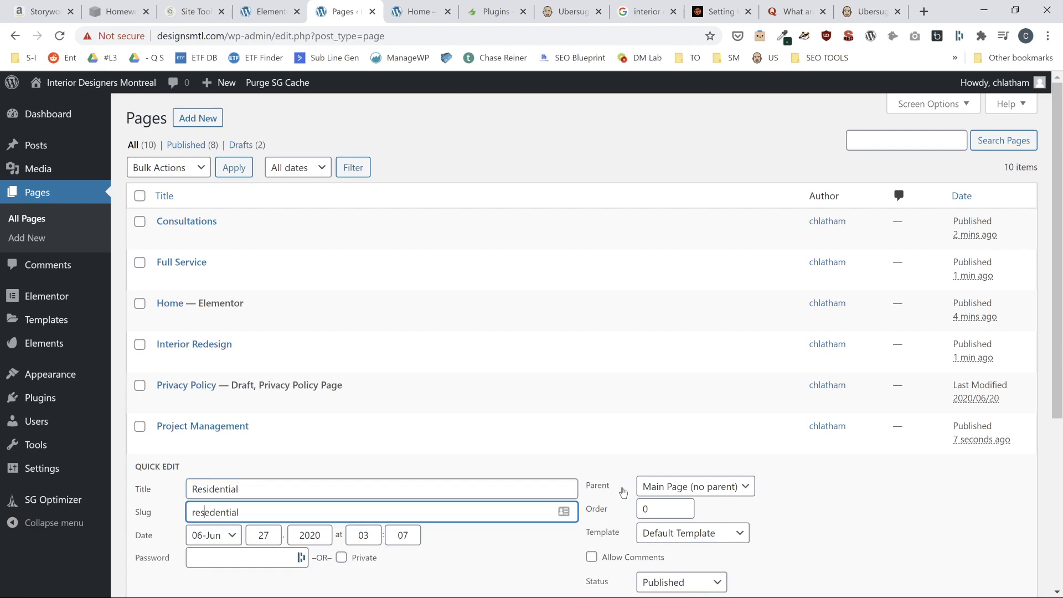
scroll(622, 389, down, 3)
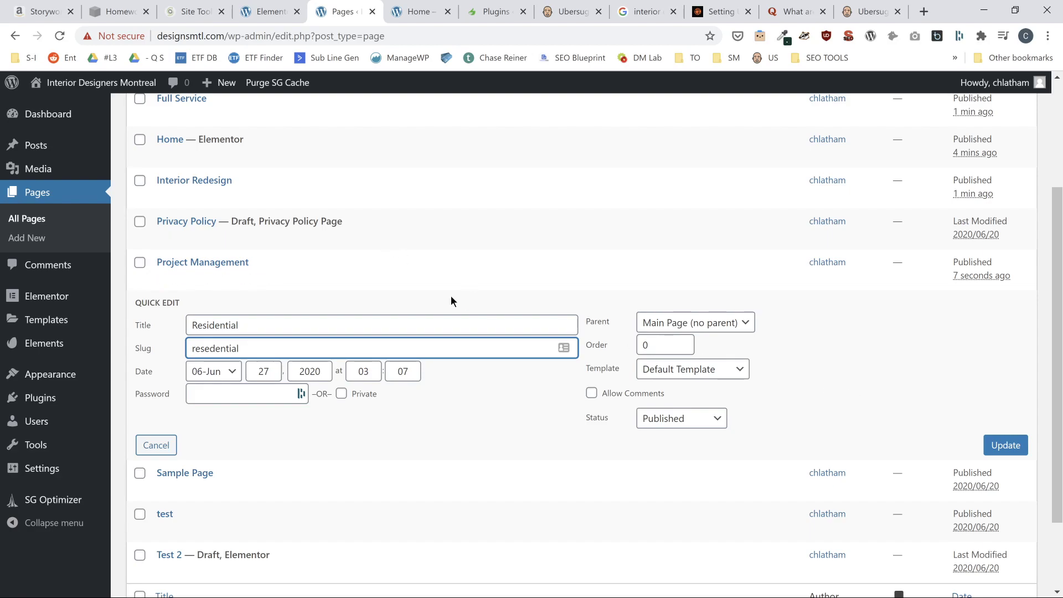
click(157, 441)
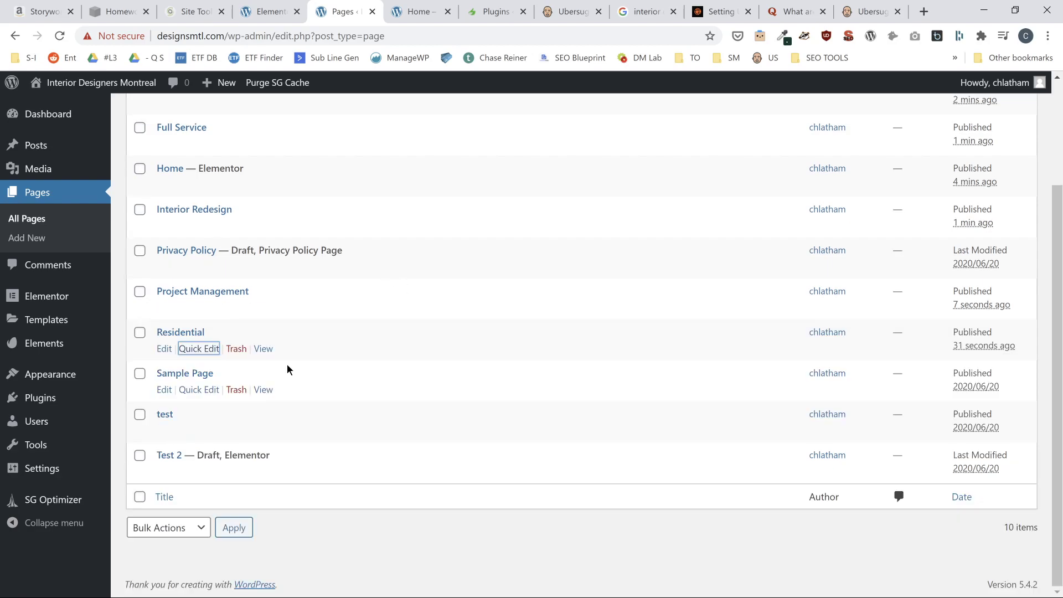
- View the live Residential page to compare its address with its title, then close it and return to the page list
click(263, 350)
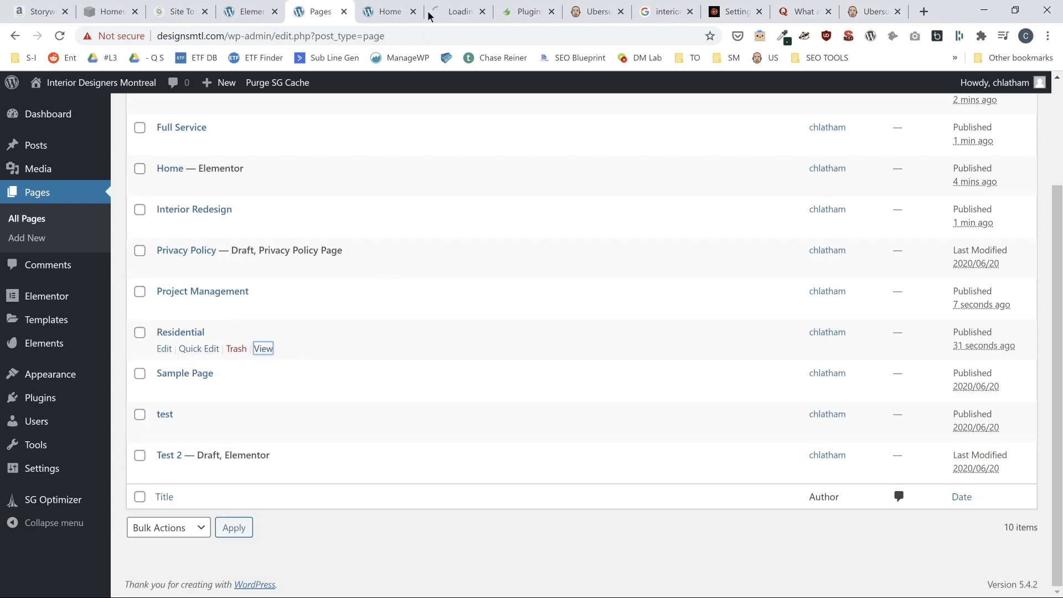
click(439, 10)
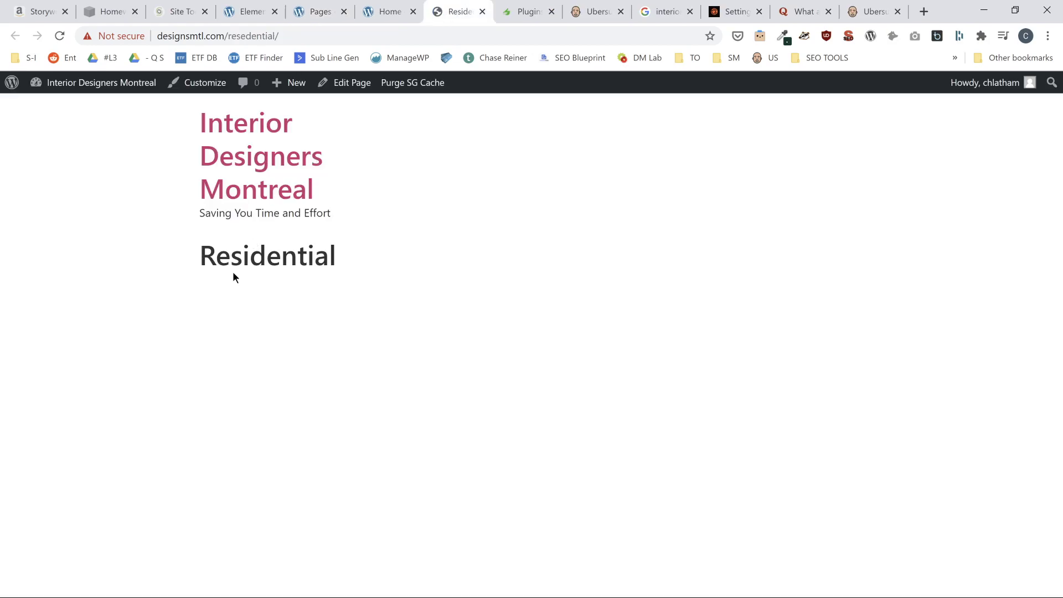
drag(232, 264, 270, 265)
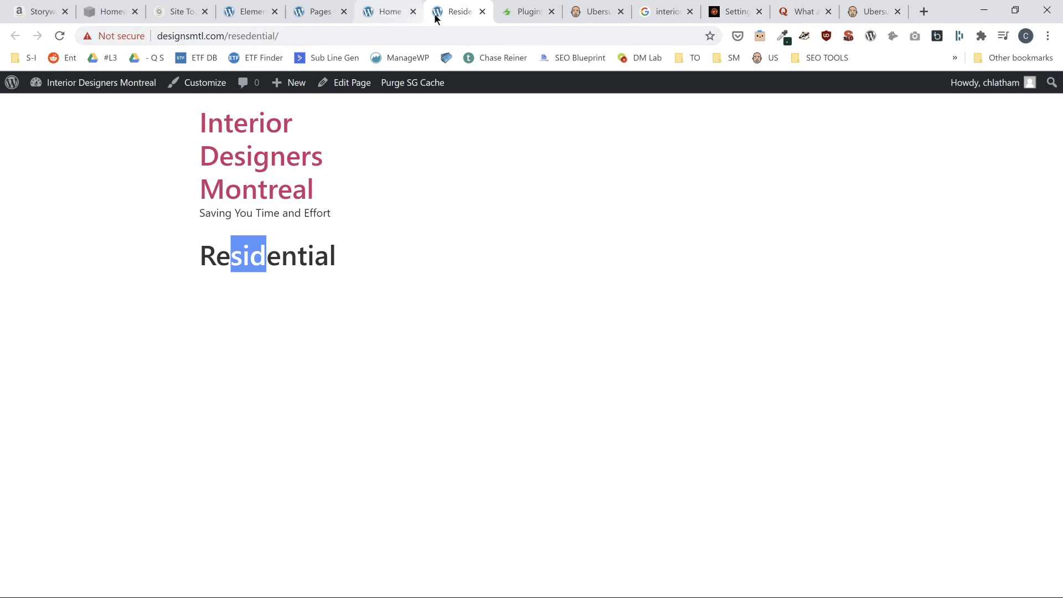
click(483, 13)
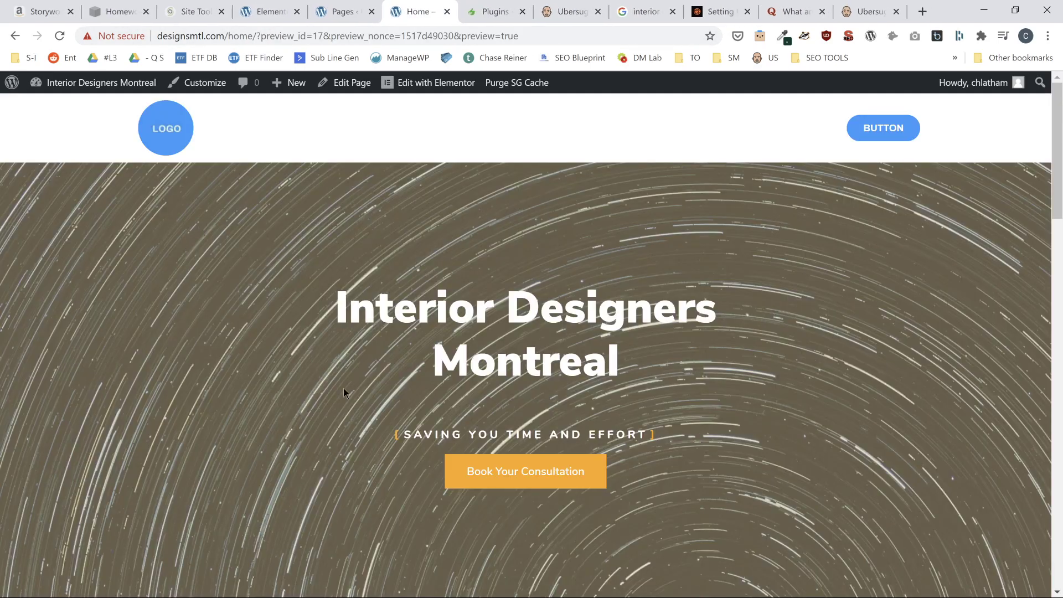
click(357, 10)
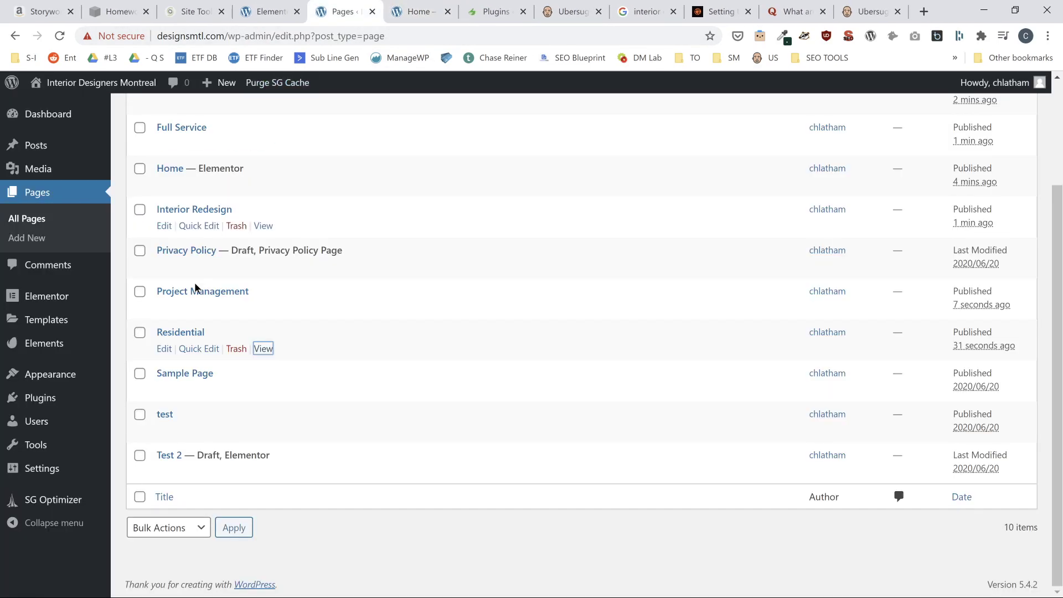
- Change the Residential page's slug to "residential", save it, and check the live page before returning to the list
click(199, 348)
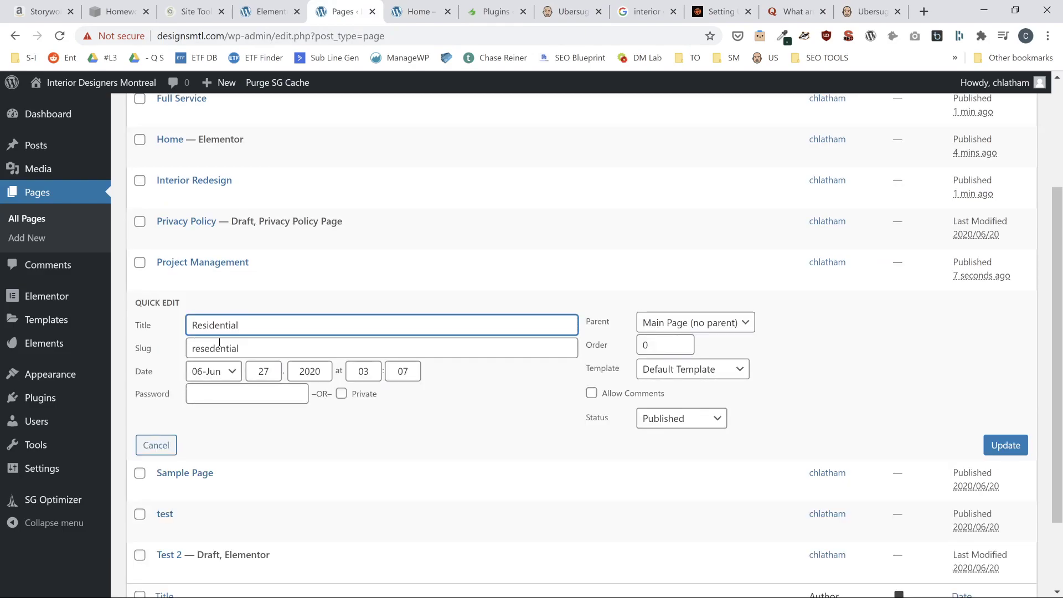
click(214, 349)
key(BackSpace)
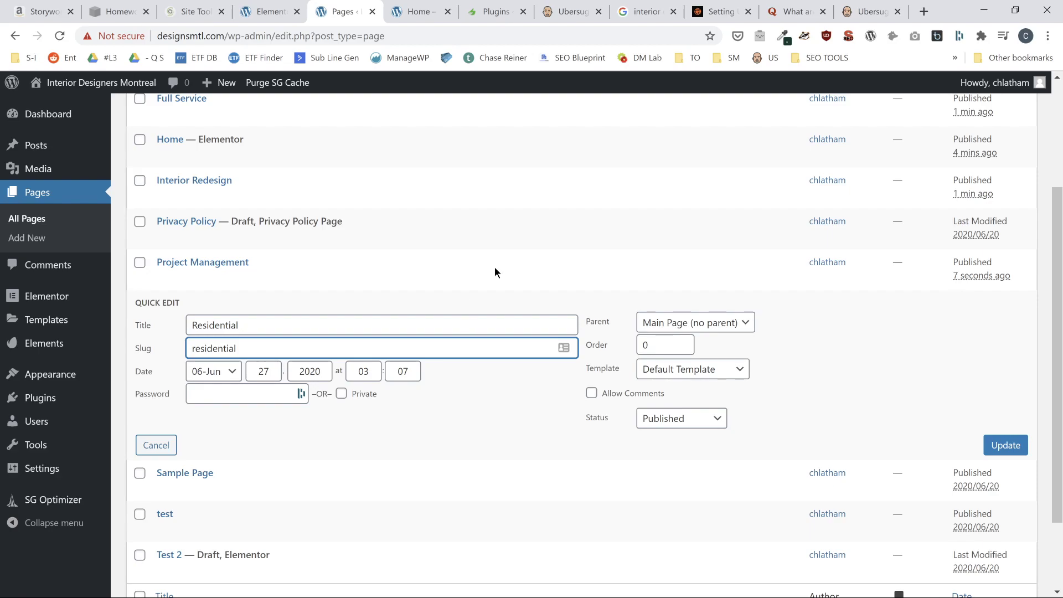
click(999, 445)
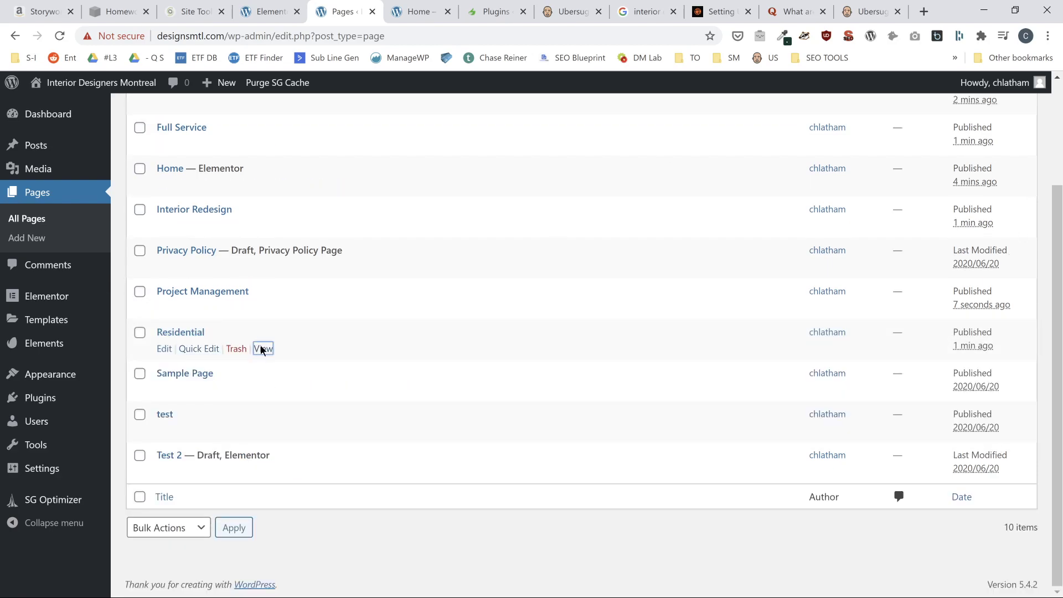
click(266, 348)
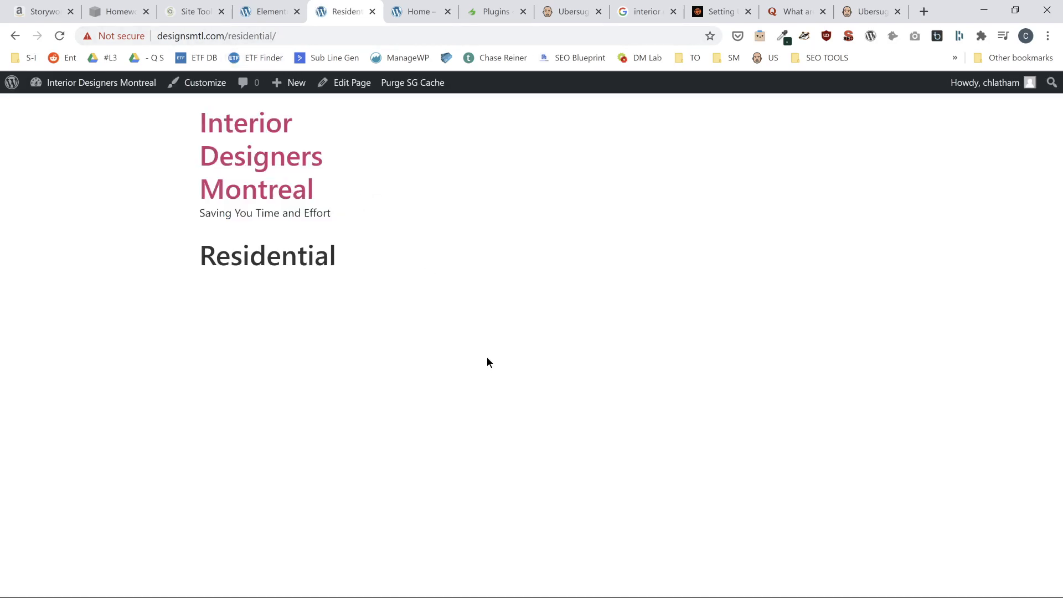
key(alt+Left)
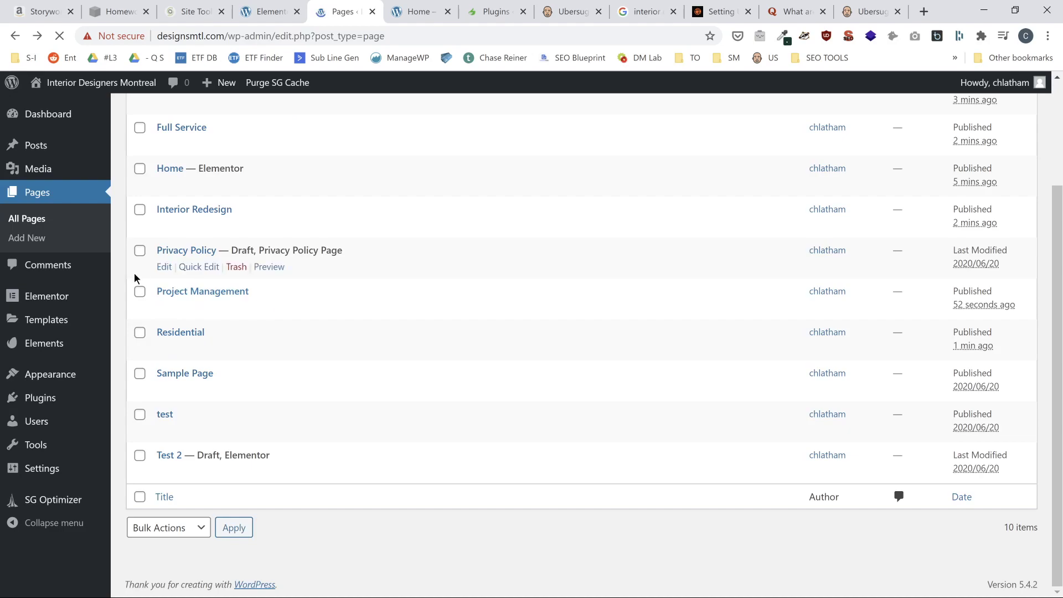
- Open the menu editor and examine the default menu structure, comparing the details of its two Home entries
mouse_move(44, 387)
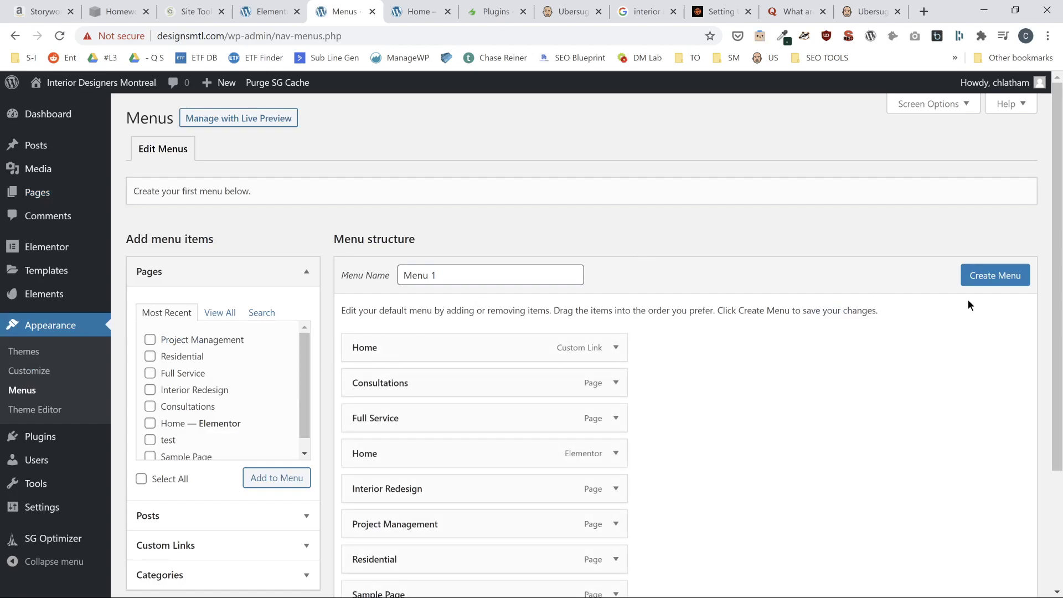
scroll(664, 270, down, 3)
scroll(664, 270, up, 3)
scroll(350, 214, down, 3)
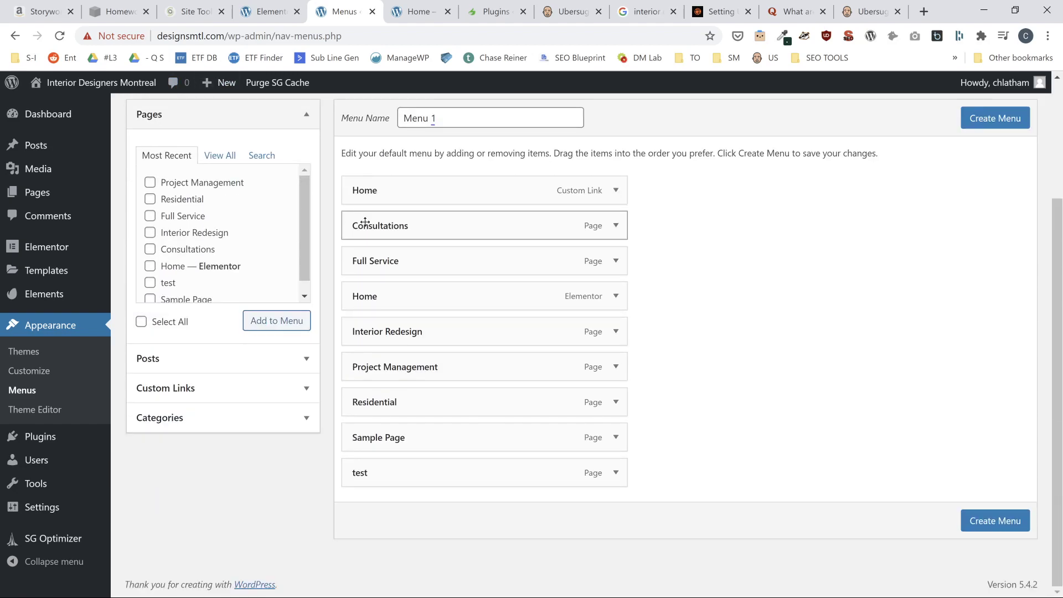
scroll(609, 278, up, 1)
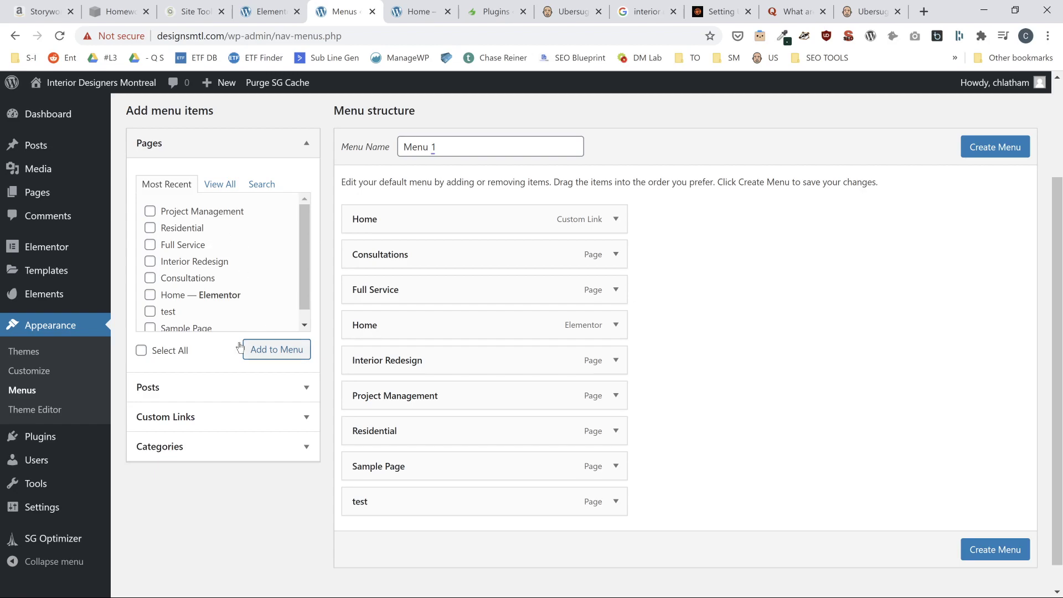
click(615, 220)
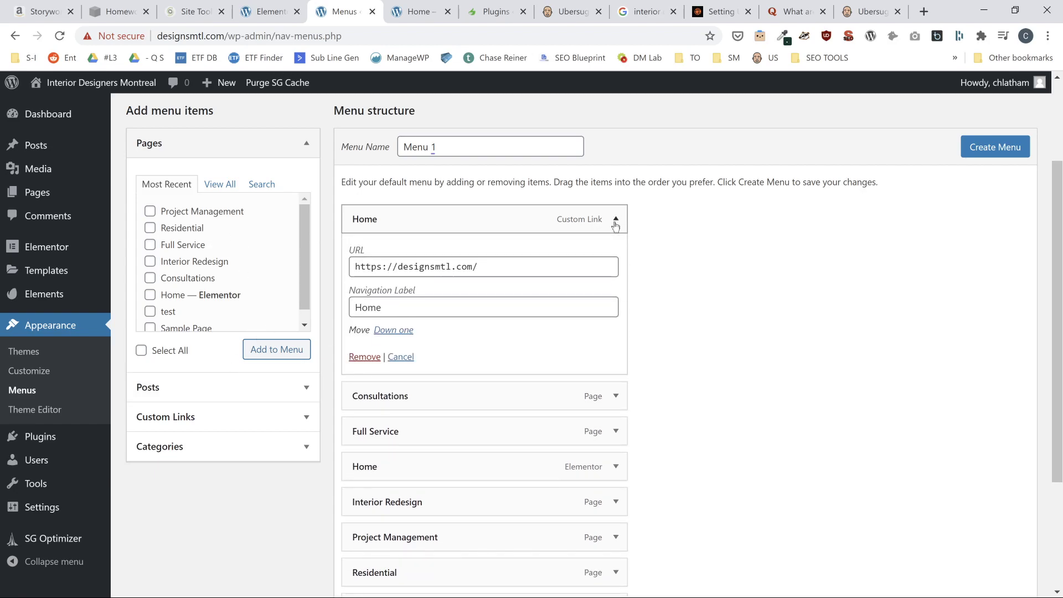
click(615, 221)
click(615, 326)
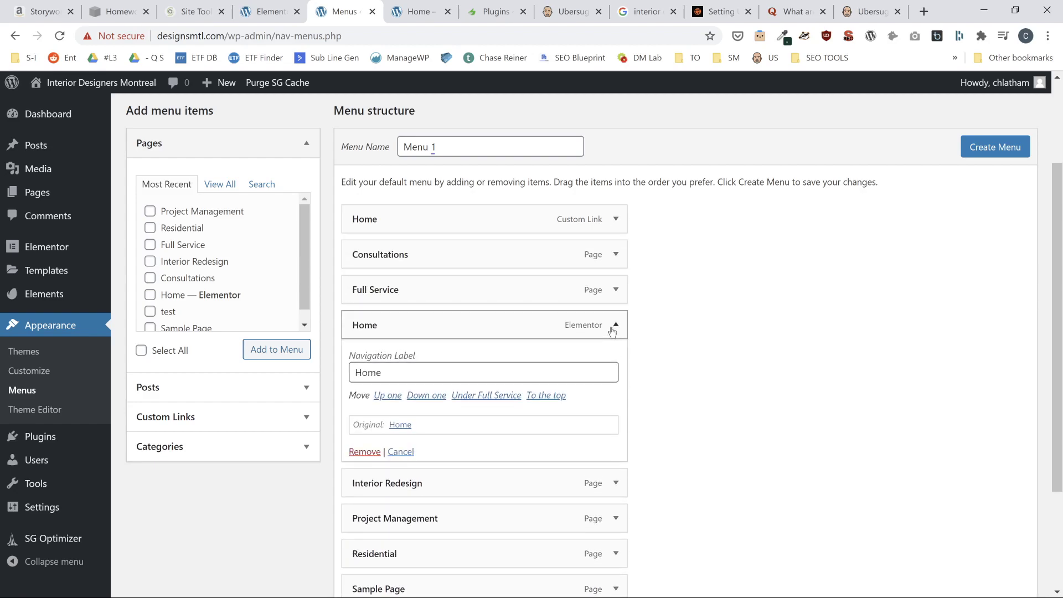
click(614, 326)
scroll(465, 268, down, 1)
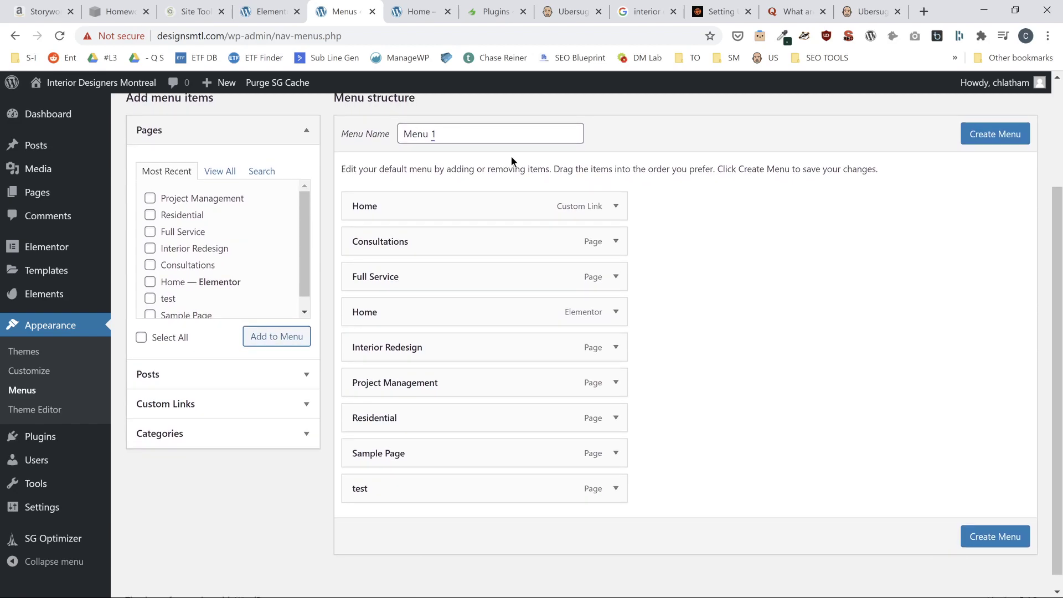
- Create Menu 1 from the default items, then create another new menu named "Menu 0"
click(982, 136)
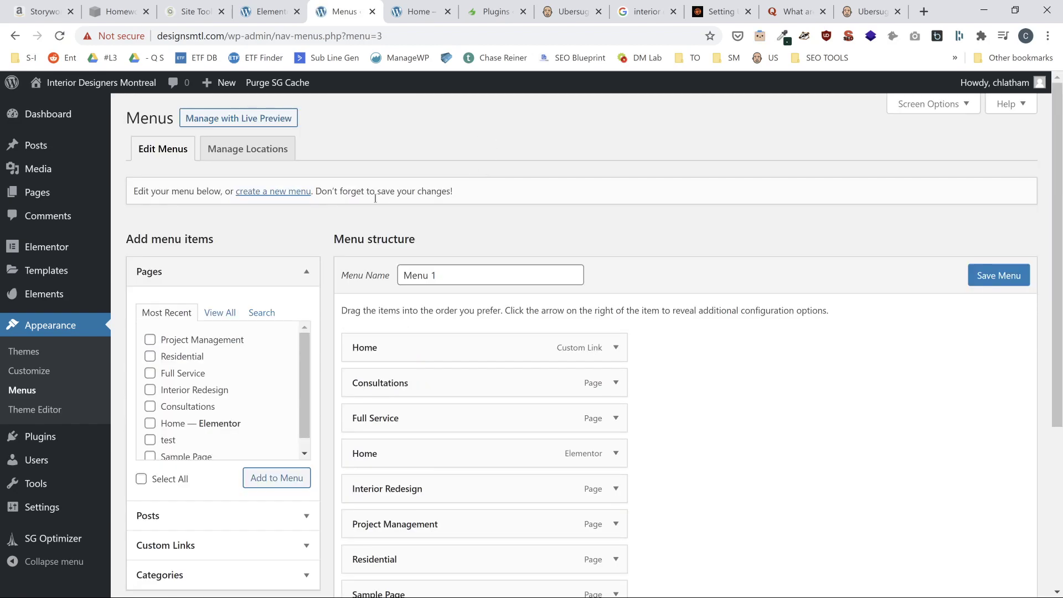
click(285, 191)
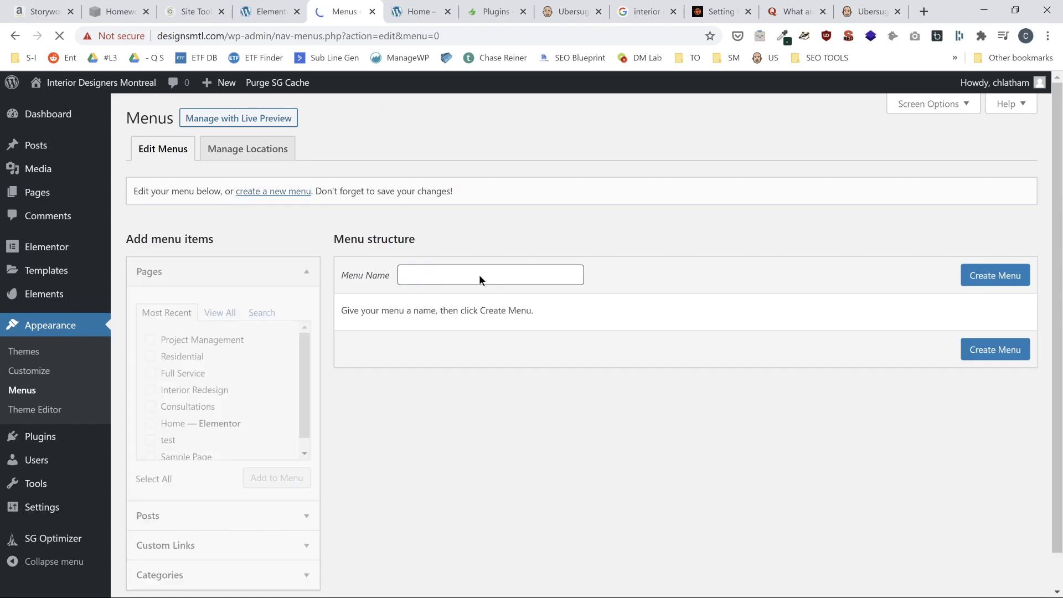
click(478, 275)
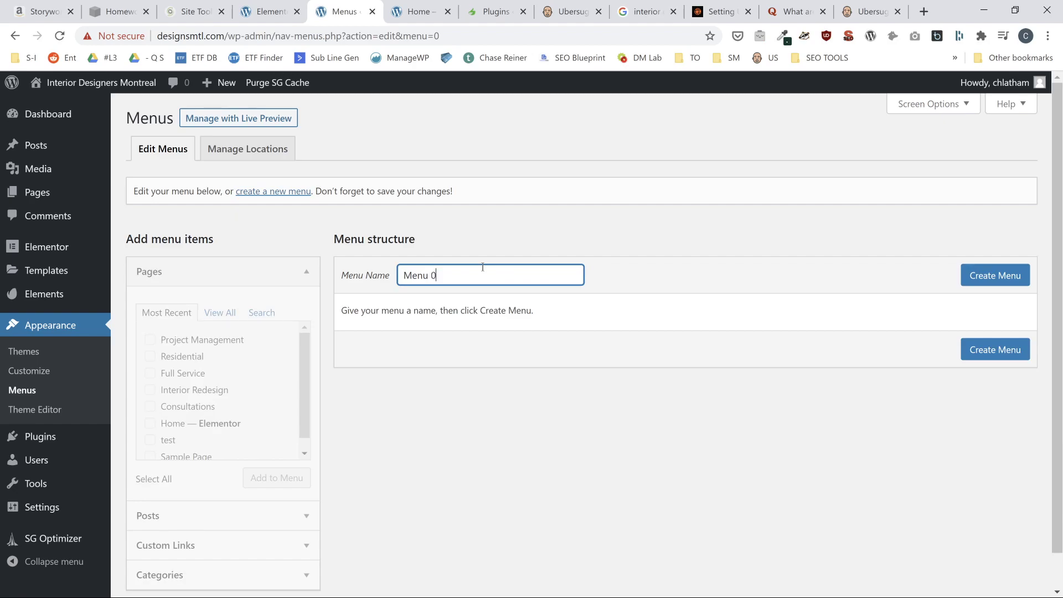
click(593, 289)
click(1000, 277)
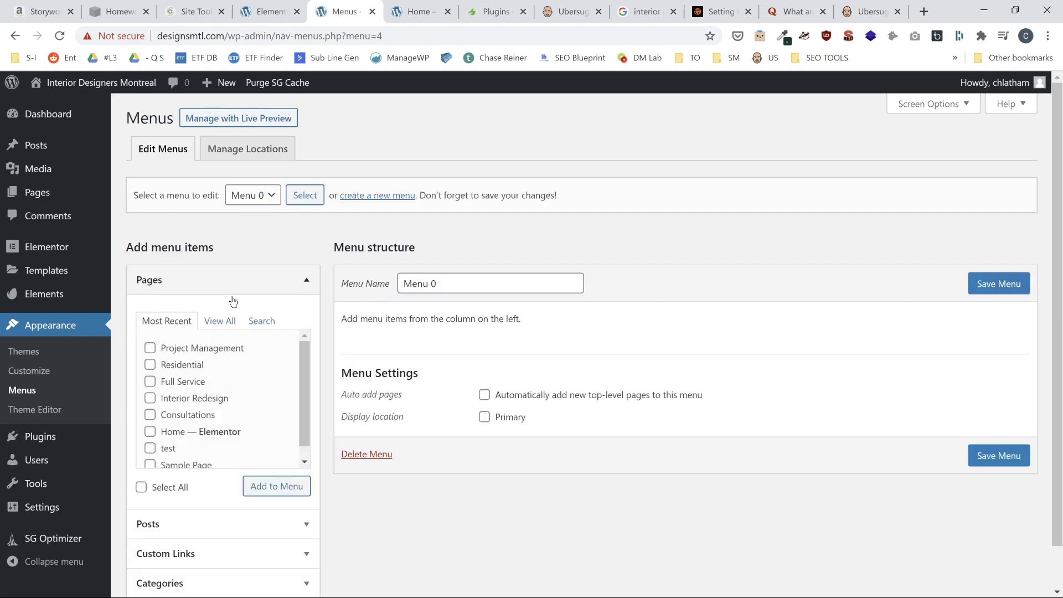
- Add the Elementor Home page to Menu 0 as its first item
scroll(182, 410, down, 1)
click(149, 426)
click(265, 486)
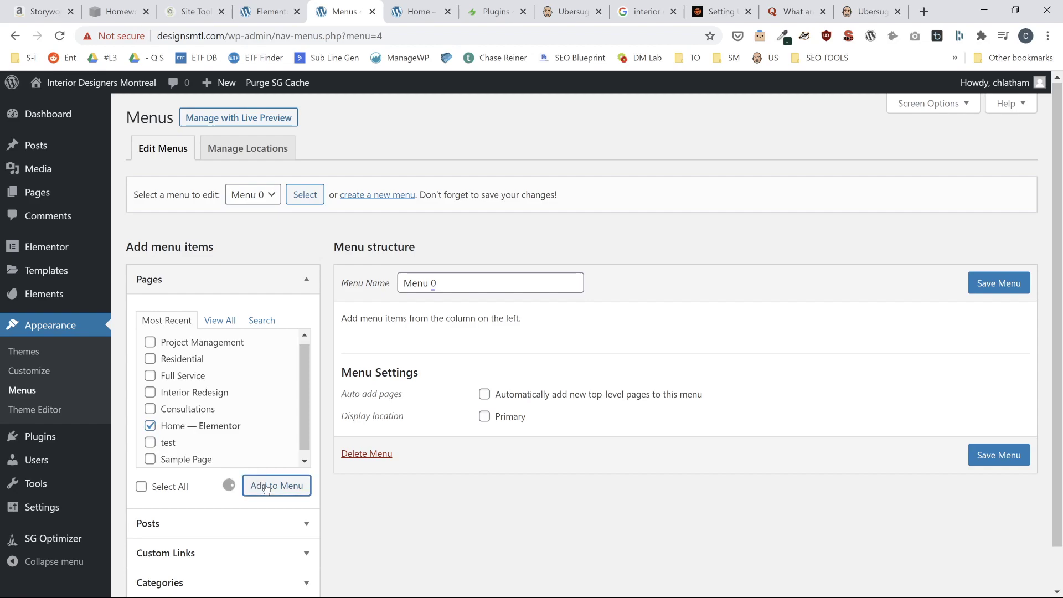
scroll(287, 380, down, 1)
scroll(205, 280, down, 1)
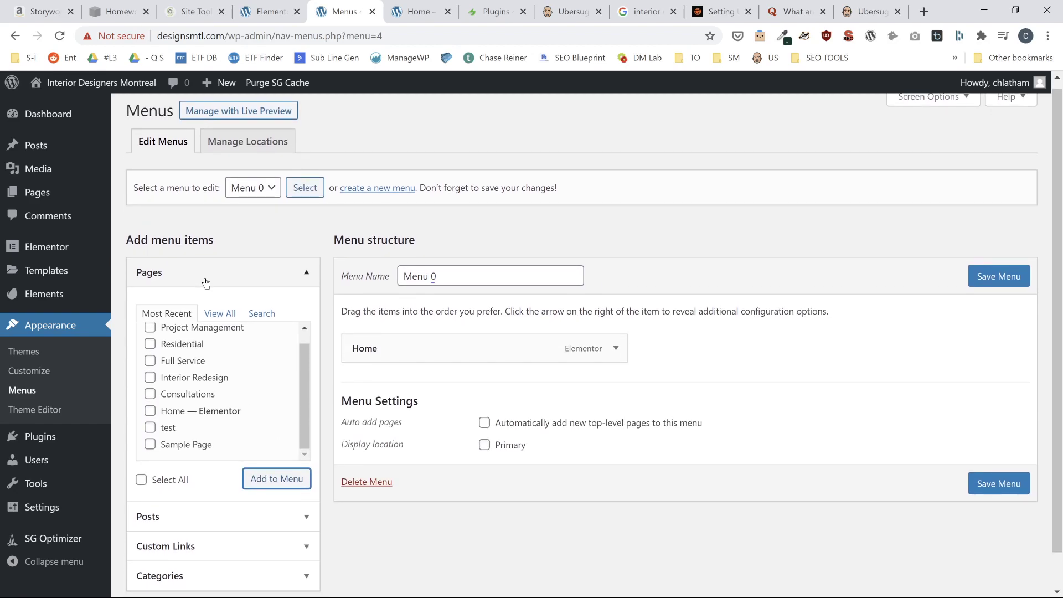
- Add a custom link with the text "Services" and the URL "#" to Menu 0
click(205, 550)
click(231, 411)
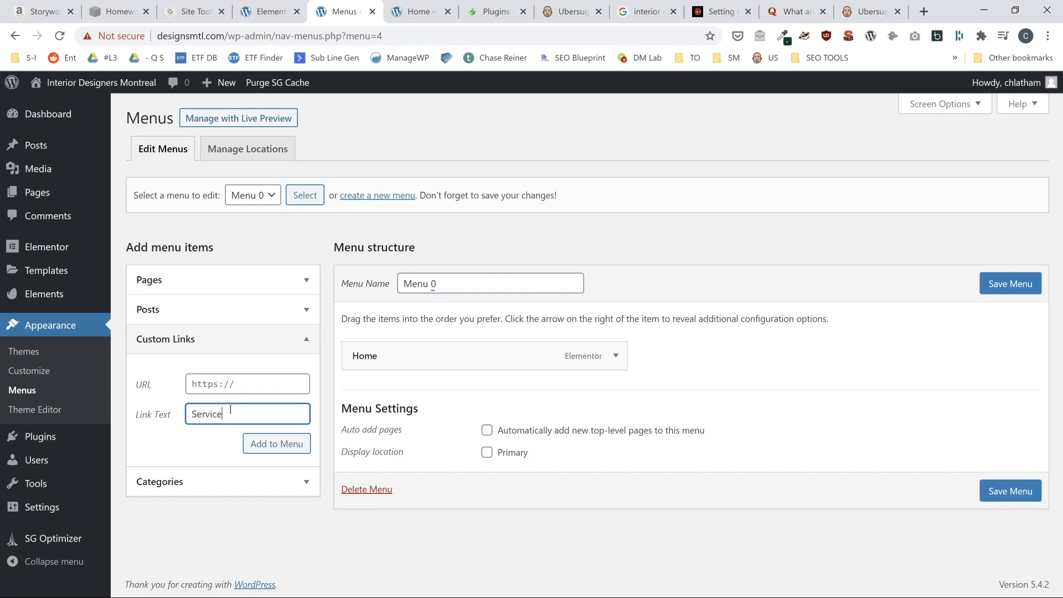
click(250, 385)
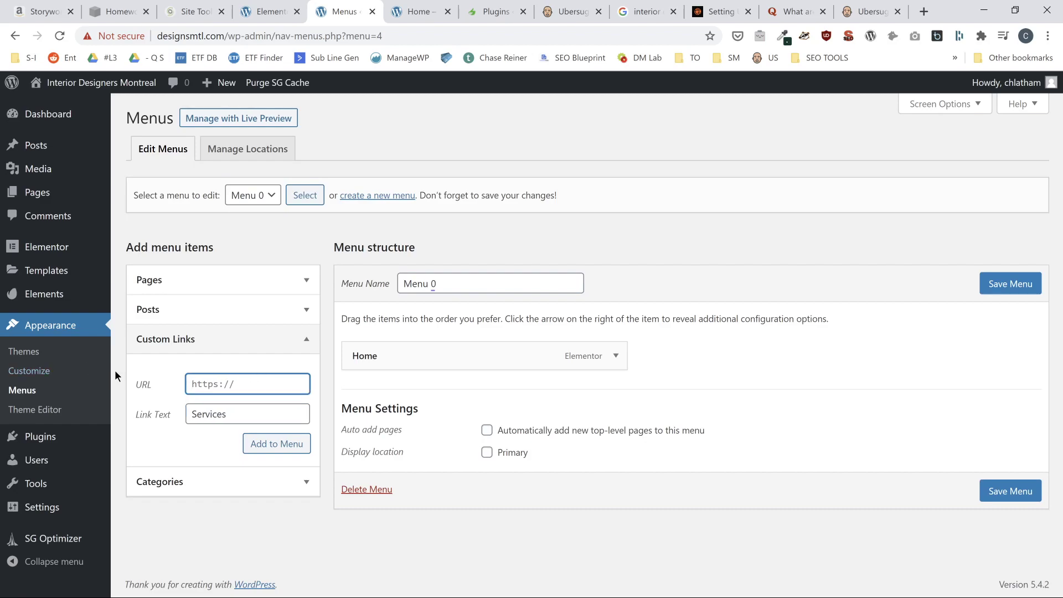
text(#)
click(266, 446)
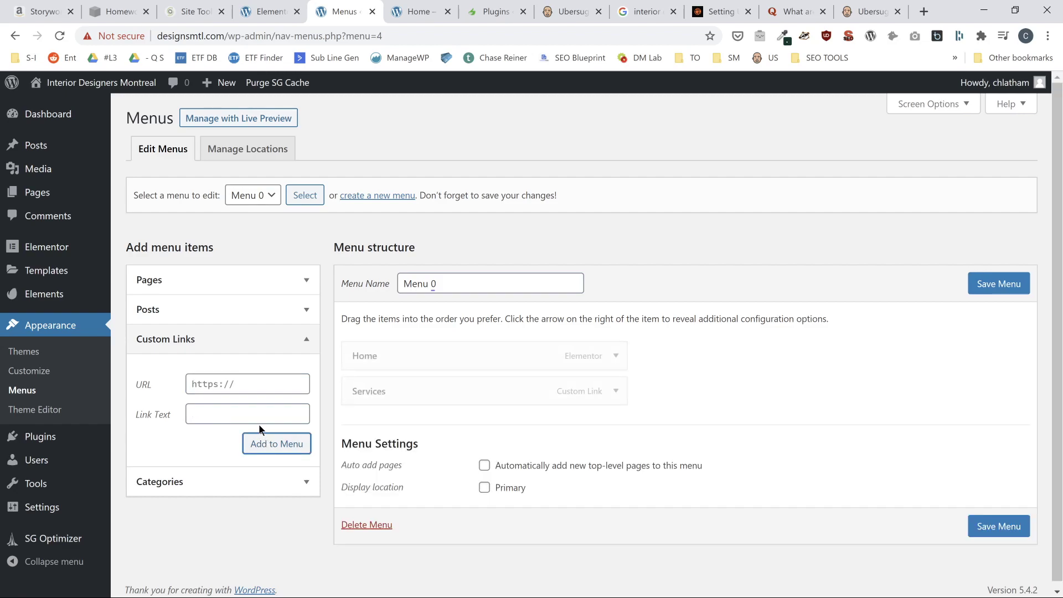
- Add the Project Management, Residential, Full Service, Interior Redesign and Consultations pages to Menu 0
click(285, 280)
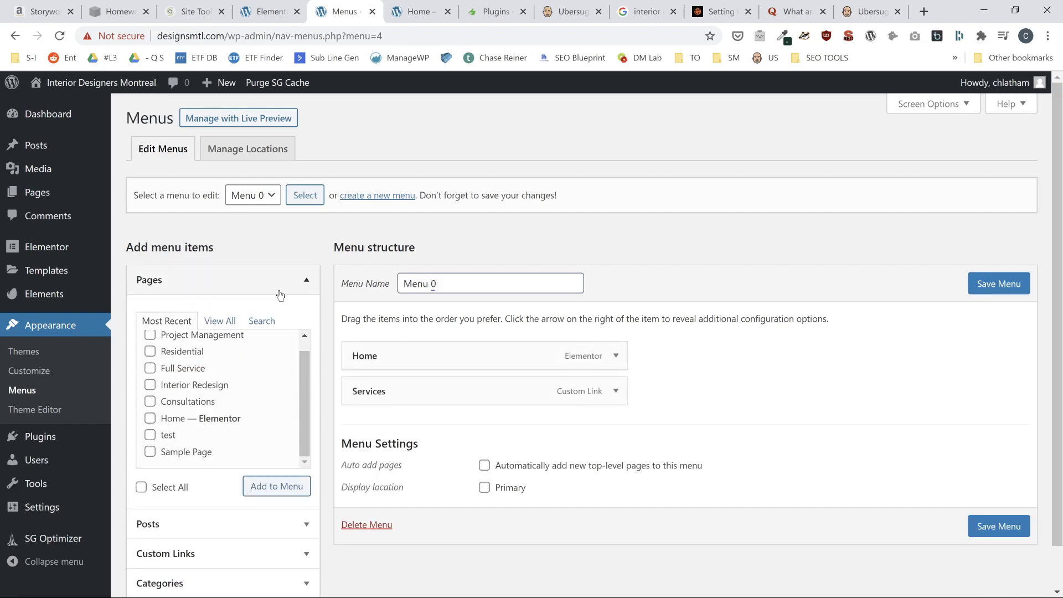
scroll(244, 368, up, 1)
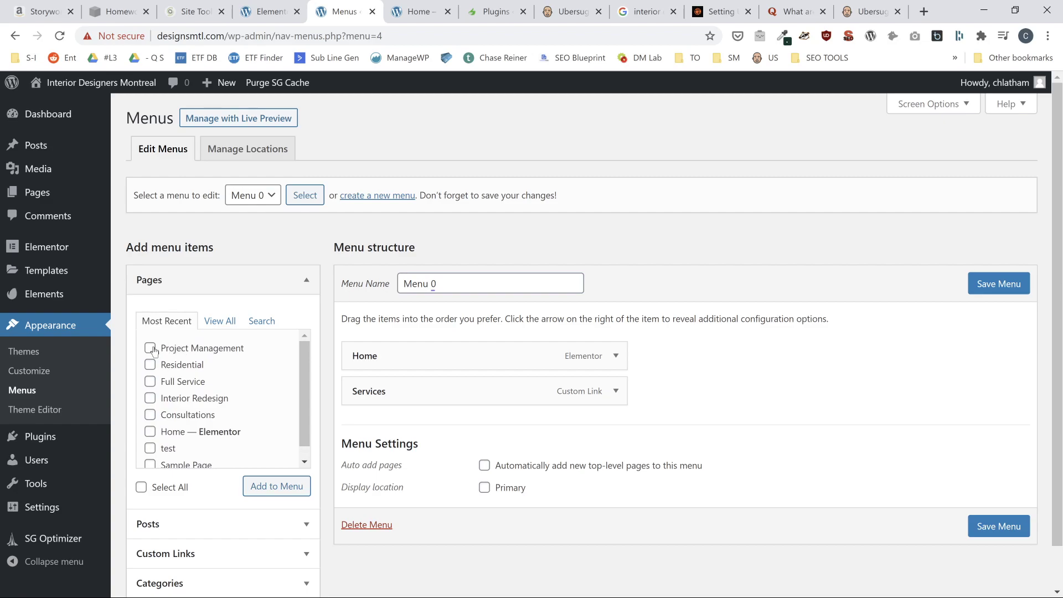
click(150, 382)
click(277, 486)
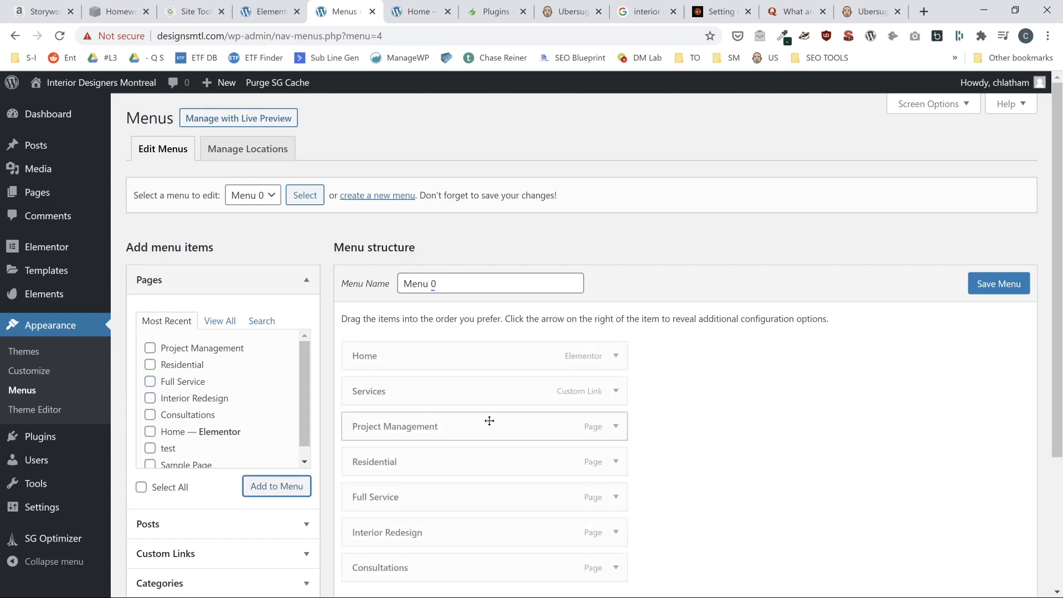
- Nest the pages under Services in the order Consultations, Interior Redesign, Full Service, Residential, Project Management, and save the menu
mouse_move(443, 430)
mouse_down()
mouse_move(474, 426)
mouse_move(461, 458)
mouse_move(434, 458)
mouse_move(441, 426)
mouse_move(424, 407)
mouse_move(424, 429)
mouse_up()
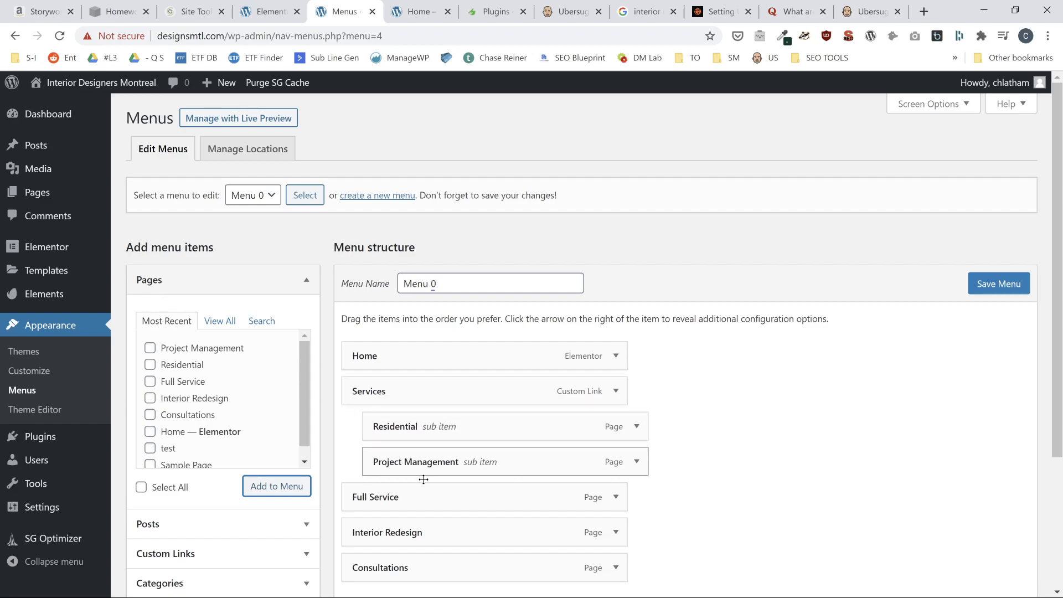
drag(424, 496, 432, 423)
drag(408, 529, 422, 425)
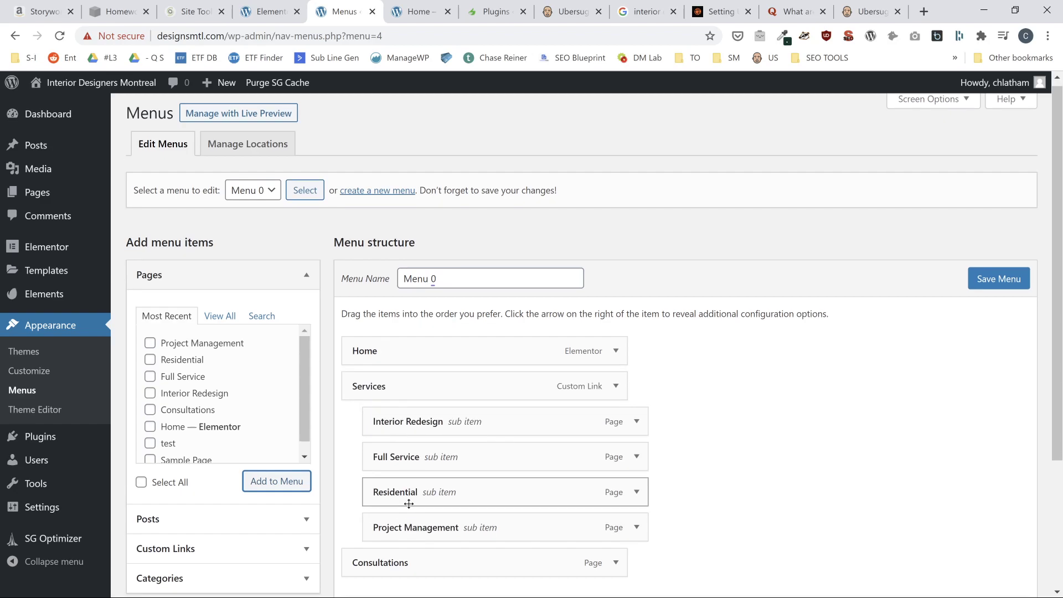
scroll(419, 470, down, 2)
drag(419, 470, 418, 318)
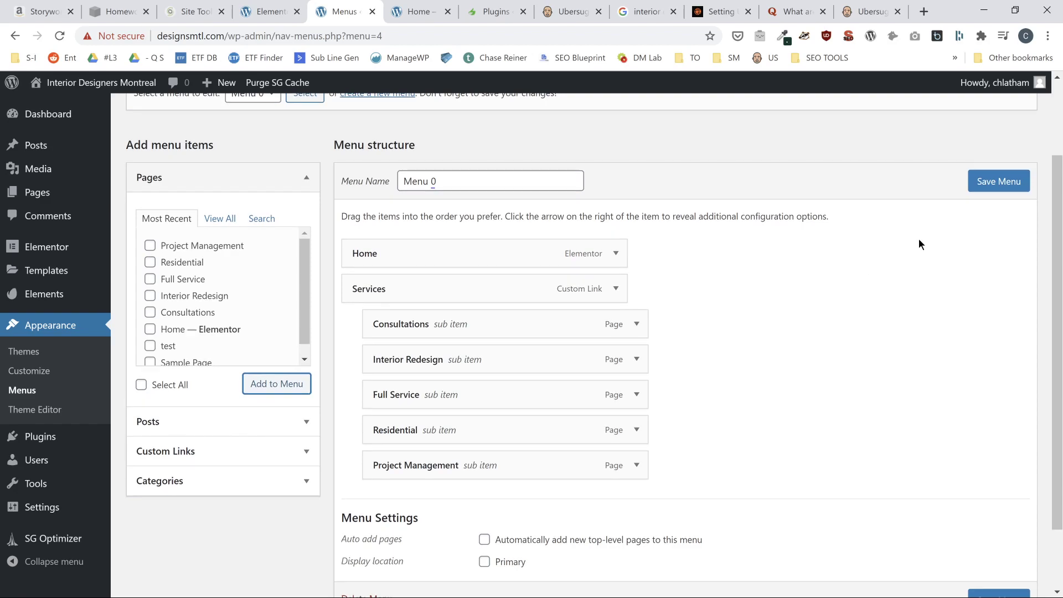
click(973, 183)
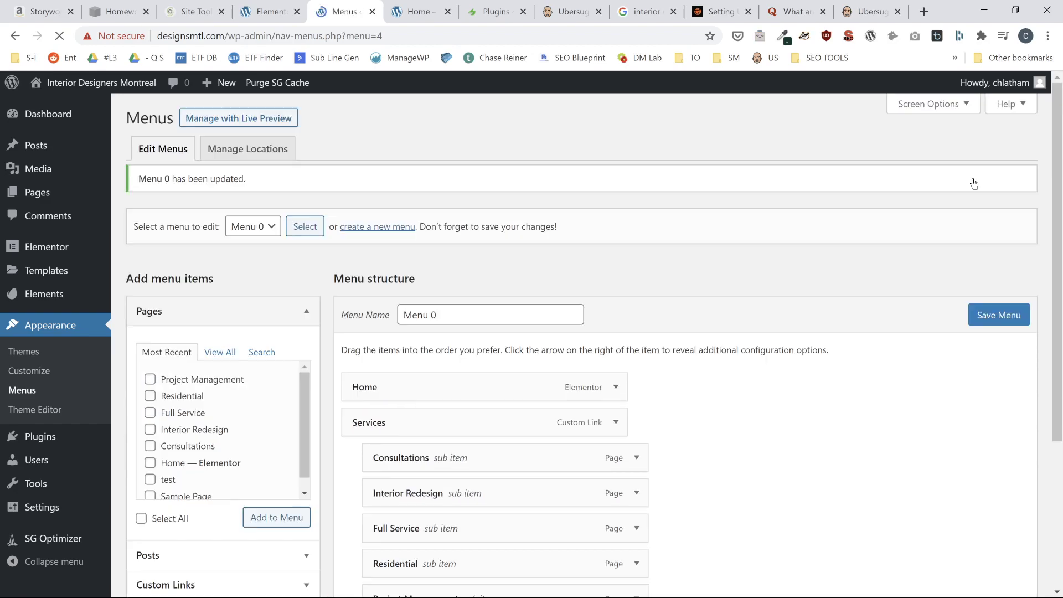
- Add and publish a new page titled "About Us", then return to the page list
mouse_move(55, 192)
click(143, 195)
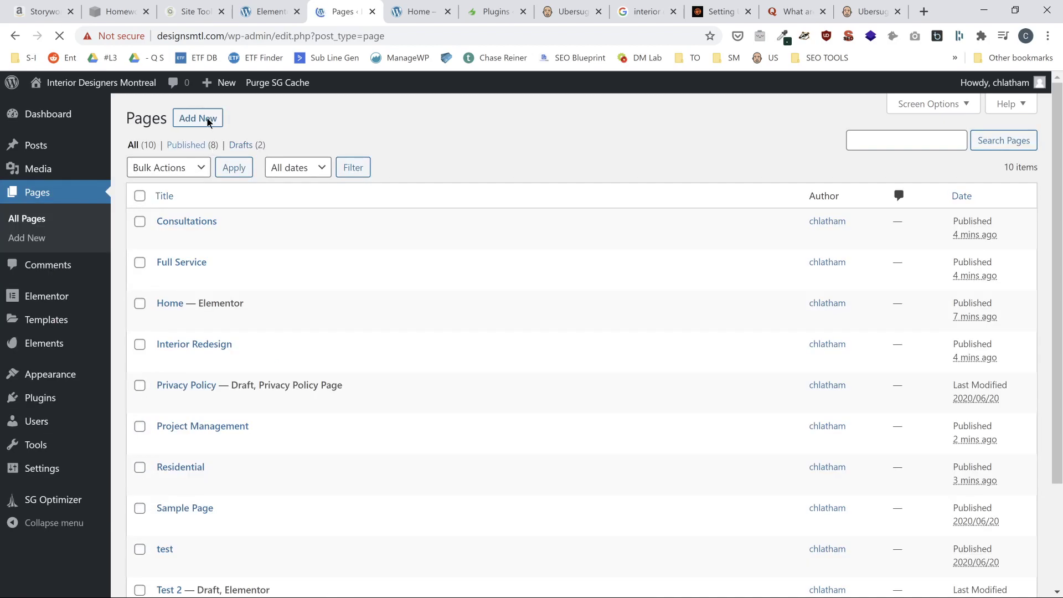
click(205, 119)
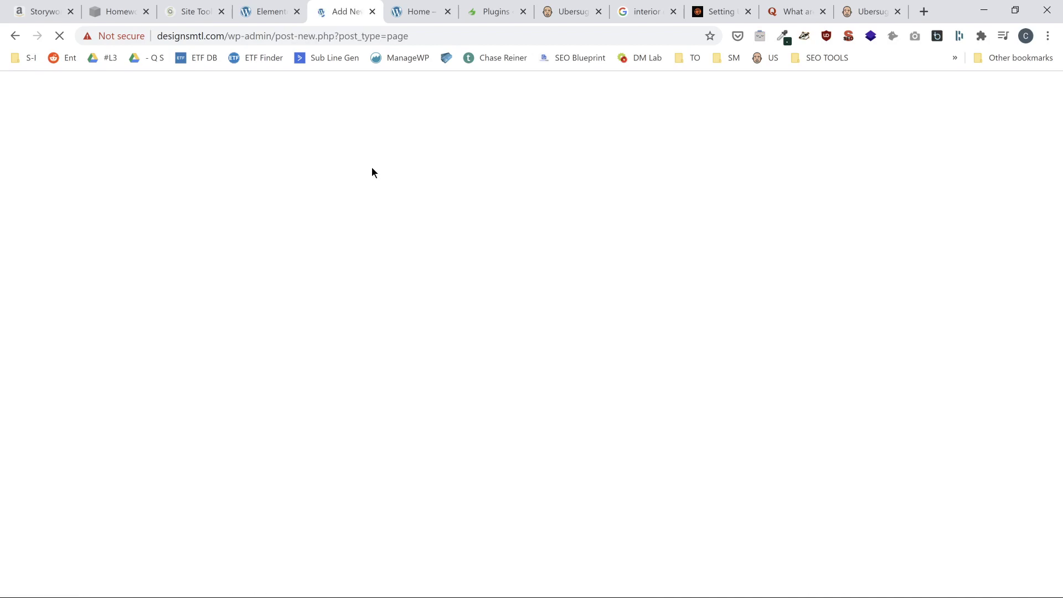
text(On)
key(BackSpace)
key(BackSpace)
key(BackSpace)
text(About Us)
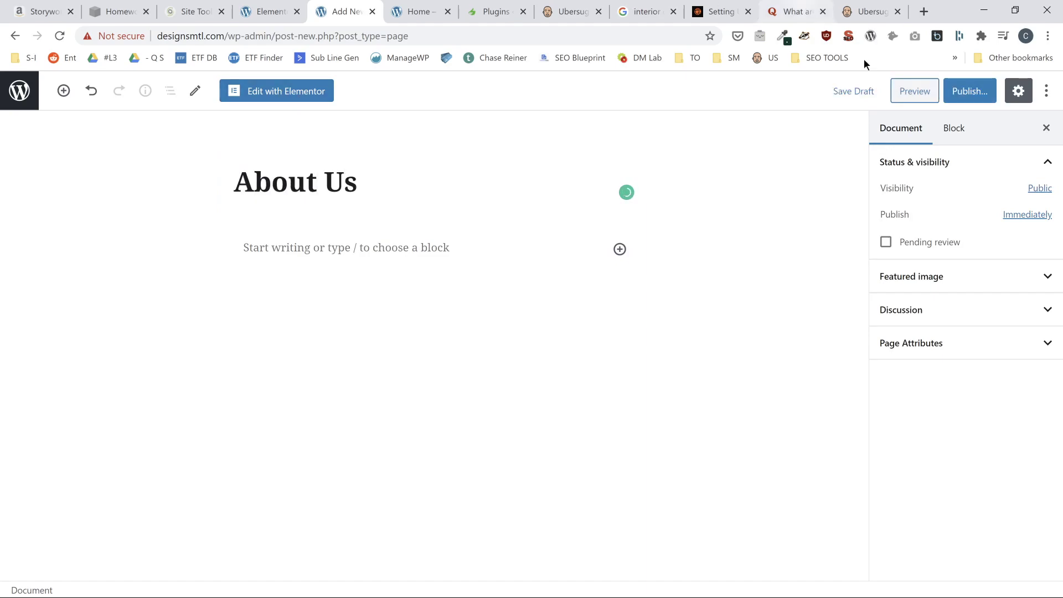
click(984, 91)
click(985, 92)
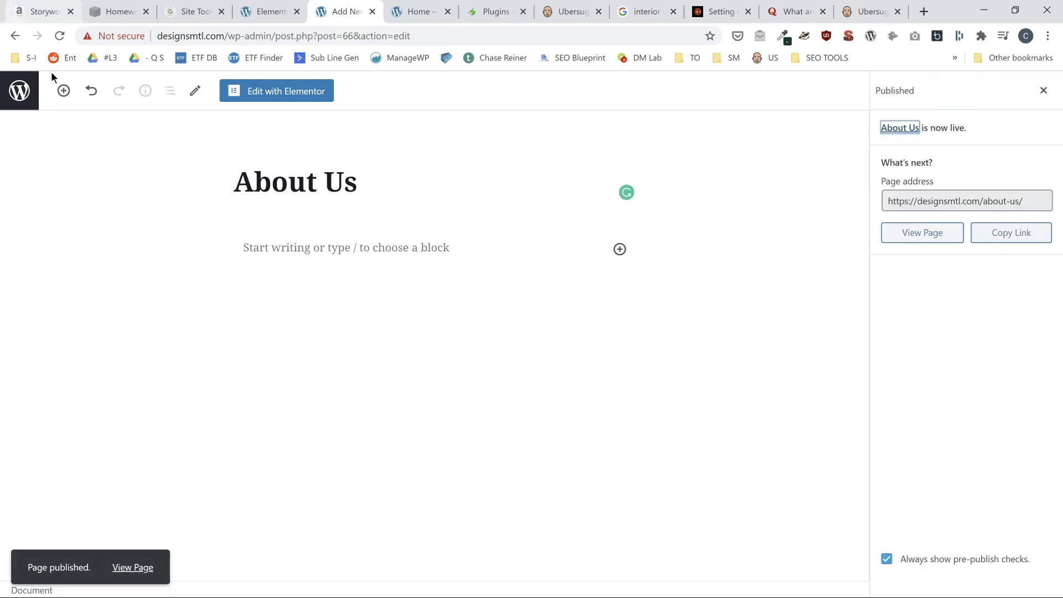
click(19, 91)
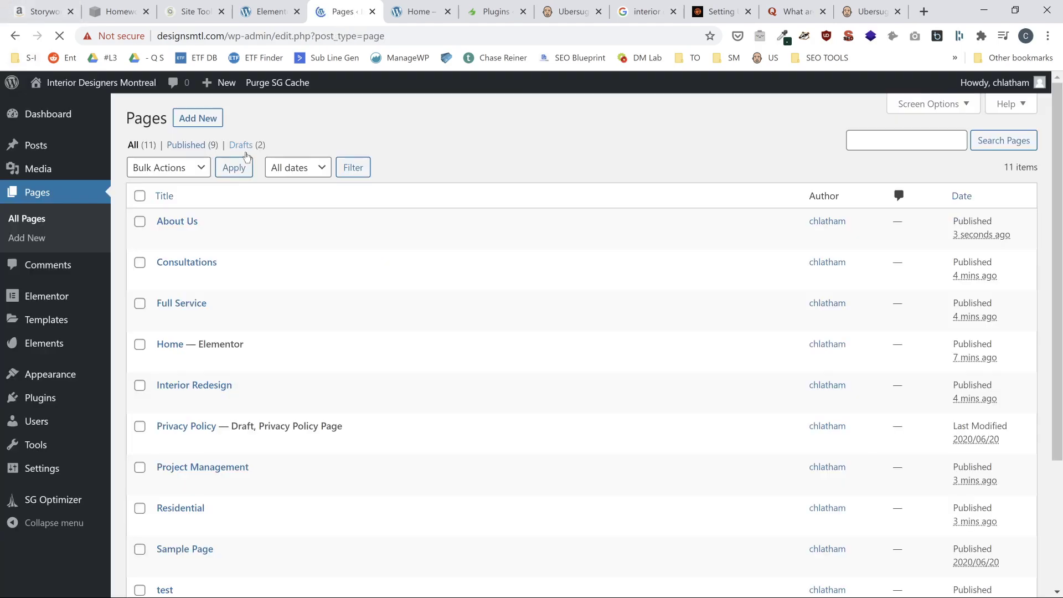
- Add and publish a new page titled "Contact Us", then return to the page list
click(204, 123)
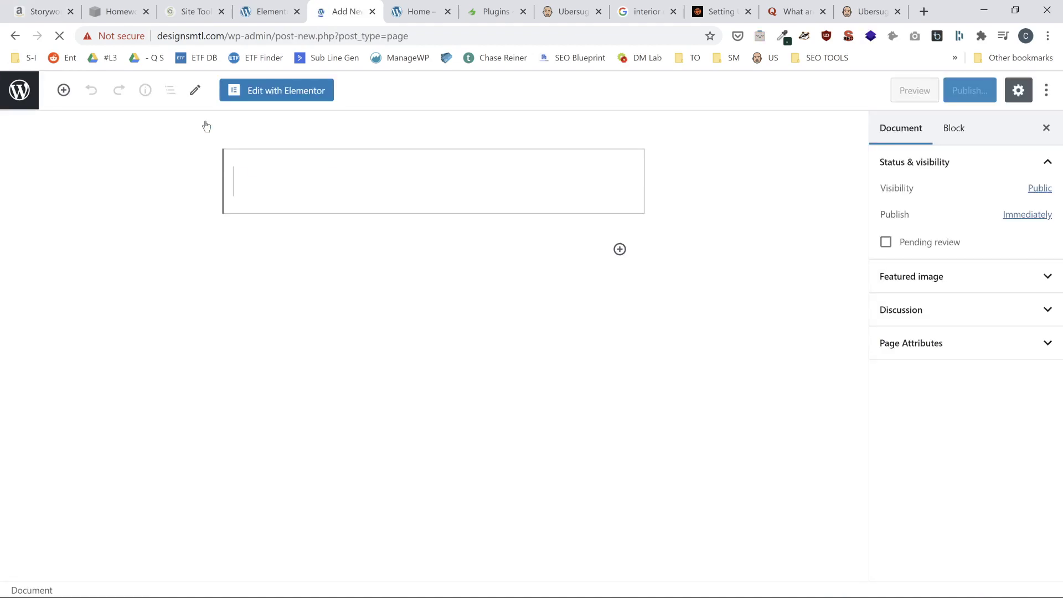
text(Contact )
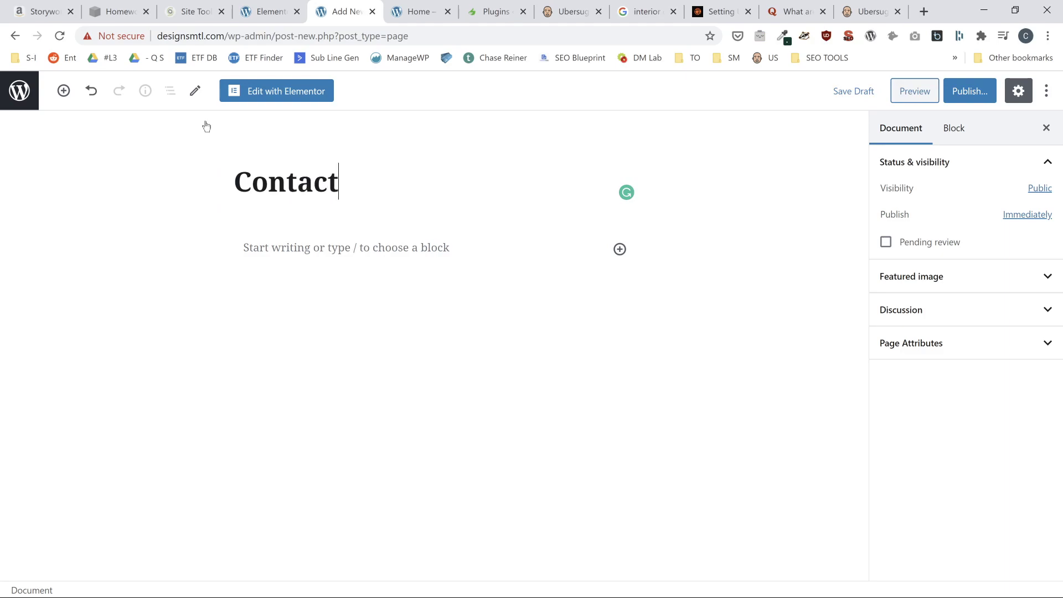
text(Us)
click(972, 91)
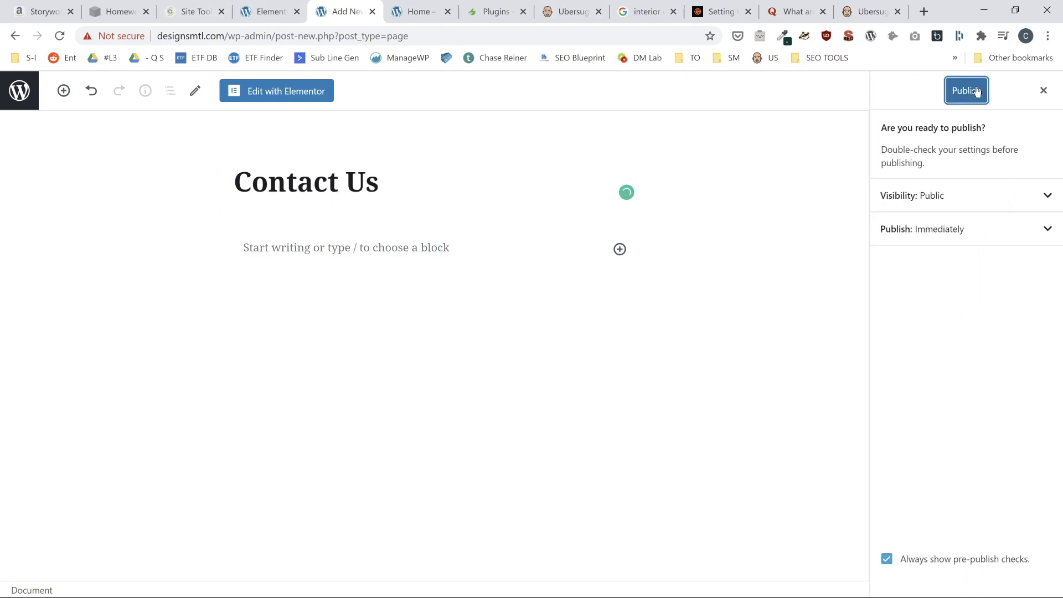
click(976, 92)
click(30, 90)
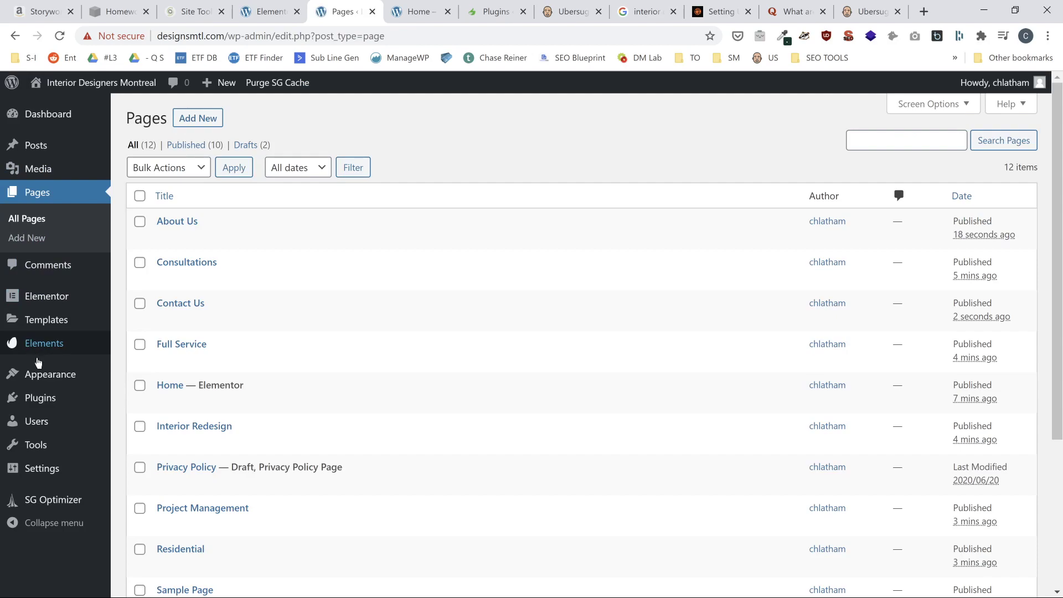
- Return to the menu editor and add the Contact Us and About Us pages to Menu 0
mouse_move(47, 375)
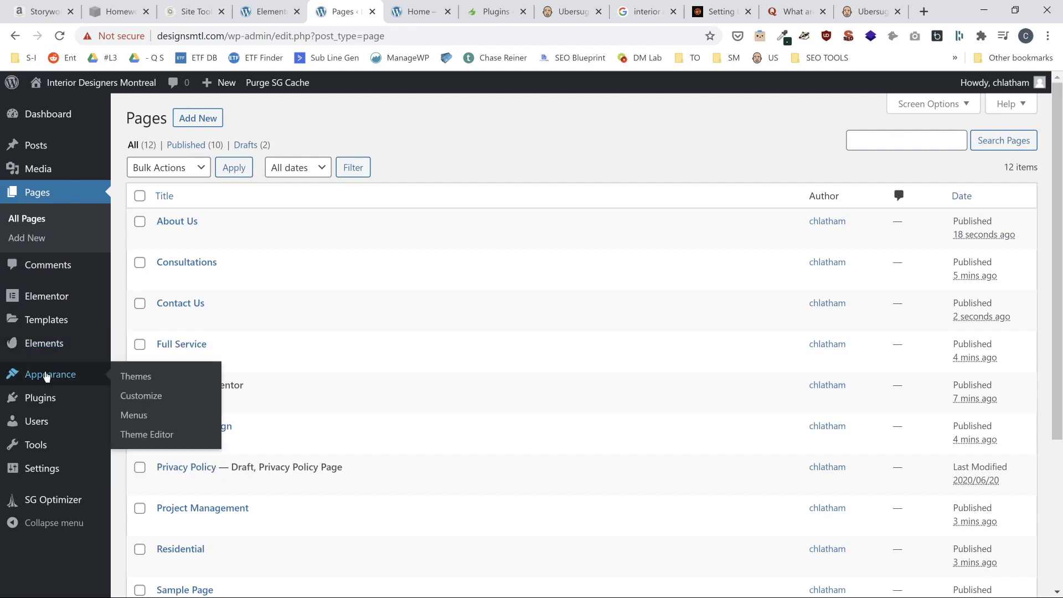
click(131, 416)
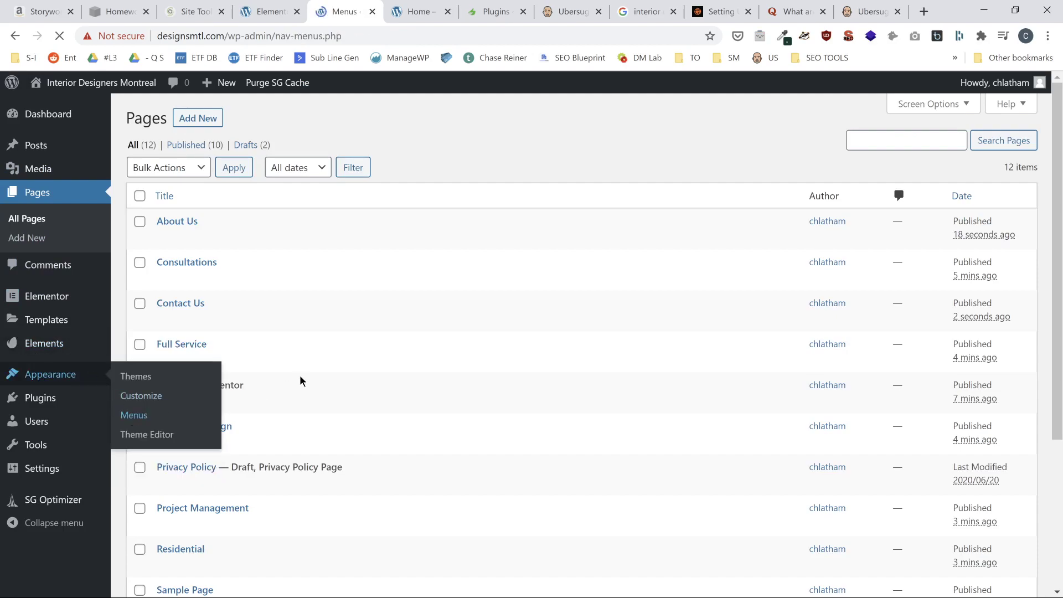
scroll(225, 358, down, 2)
scroll(166, 354, up, 2)
click(144, 351)
click(149, 348)
click(150, 365)
click(252, 483)
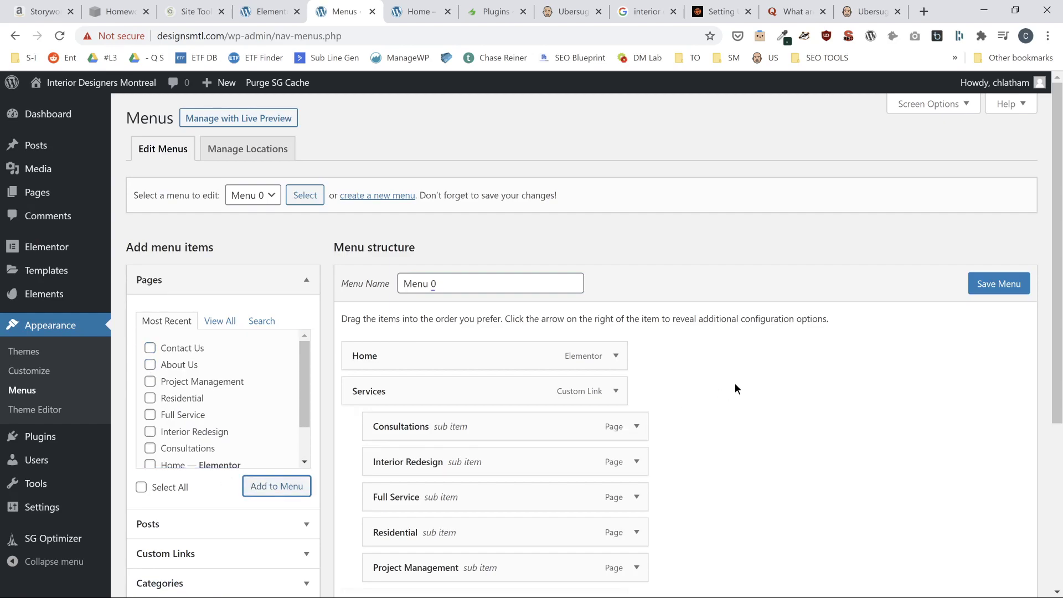
- Reorder the last two top-level items of Menu 0 so About Us comes before Contact Us
scroll(735, 383, down, 5)
scroll(434, 406, up, 1)
drag(434, 406, 380, 413)
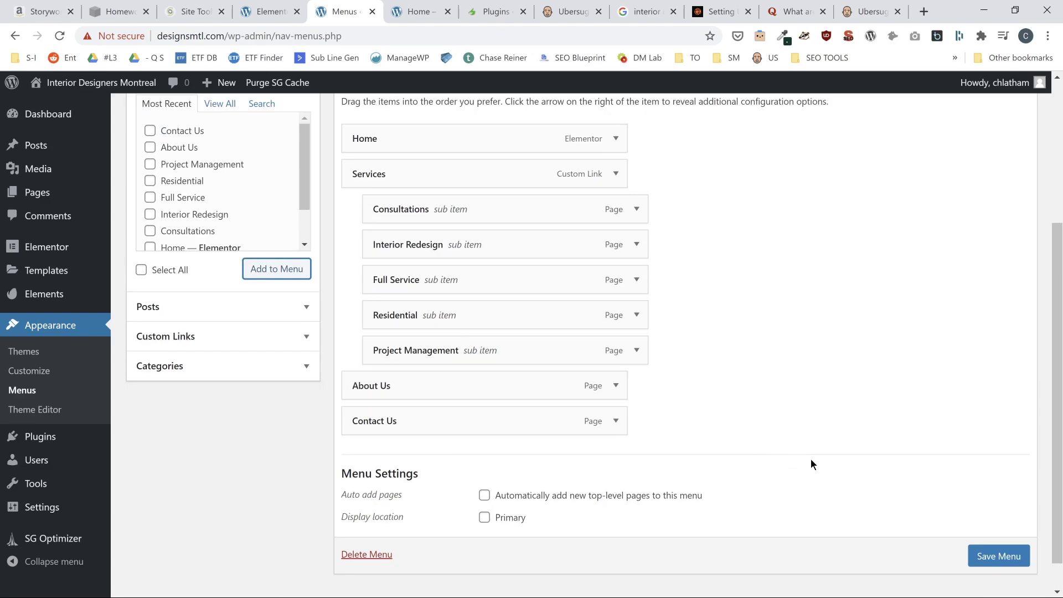
- Save the changes to Menu 0, then open the Home page in the Elementor editor
click(989, 556)
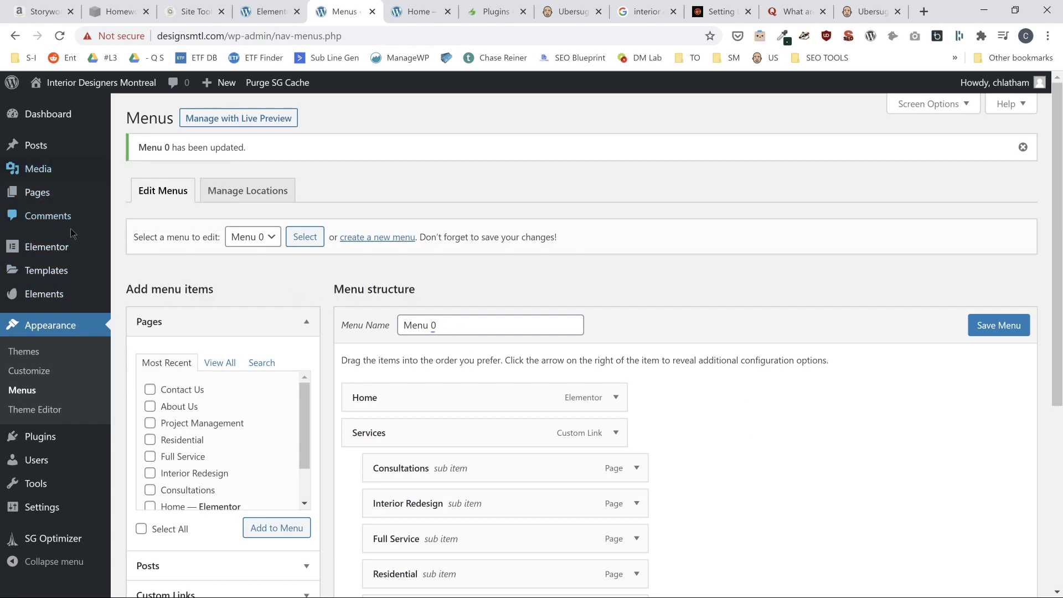
mouse_move(69, 194)
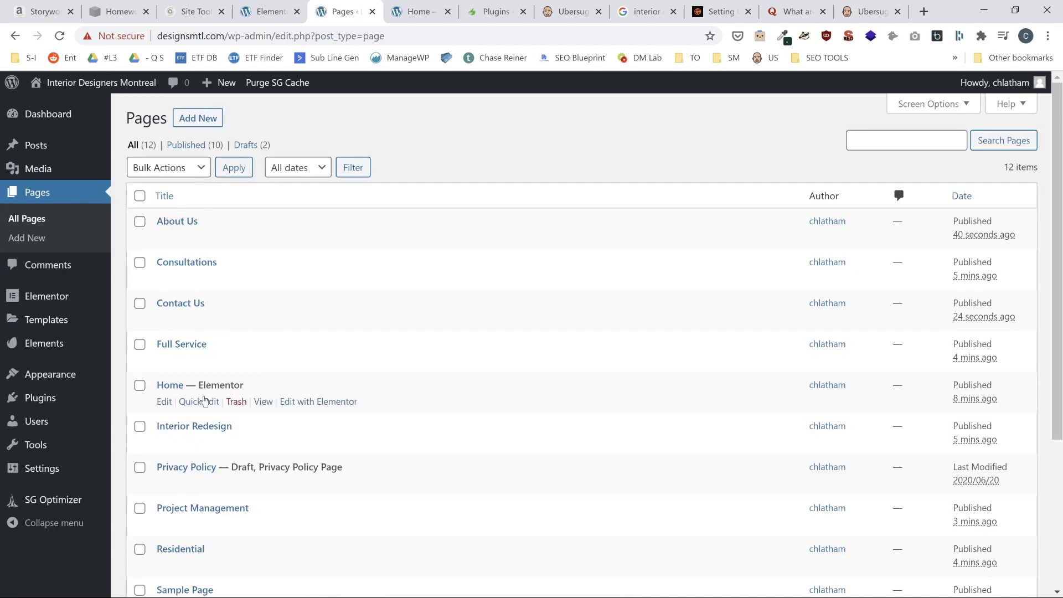
click(294, 397)
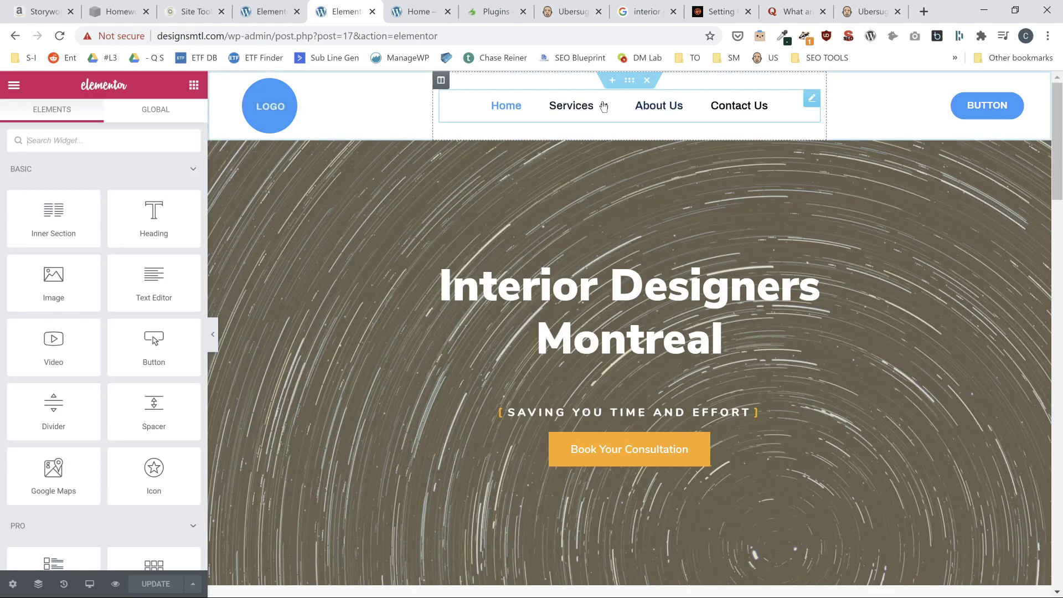
- Preview the Home page and check its navigation menu, including the Services submenu and the Consultations and About Us links
mouse_move(602, 107)
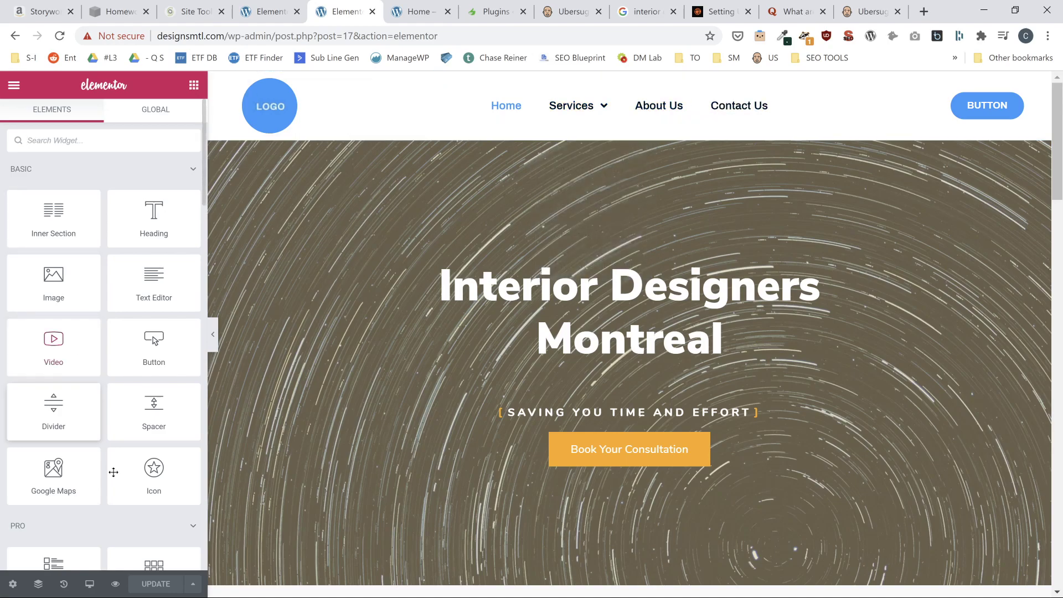
click(116, 583)
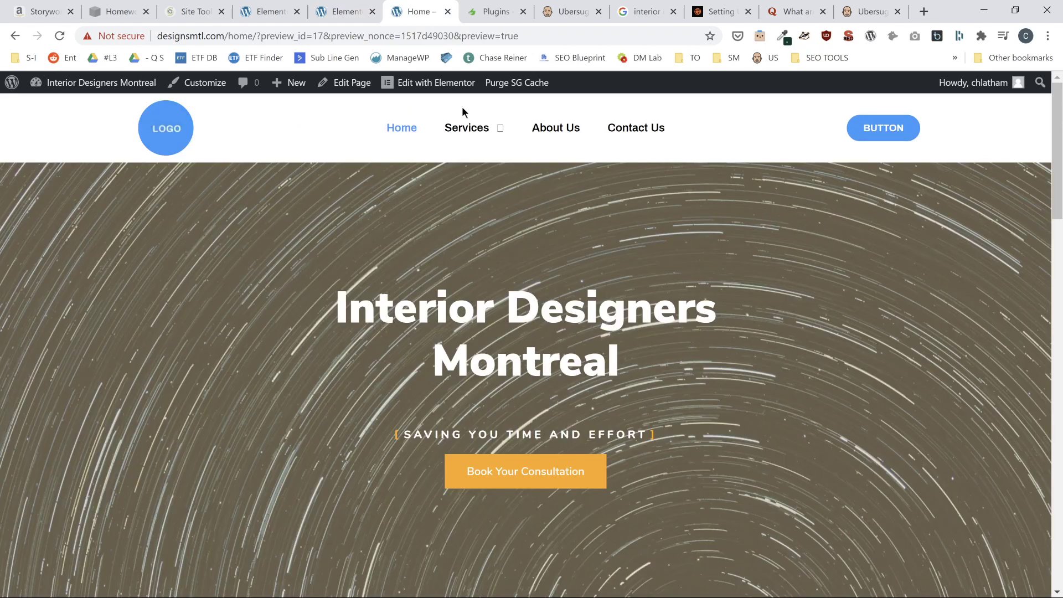
mouse_move(482, 131)
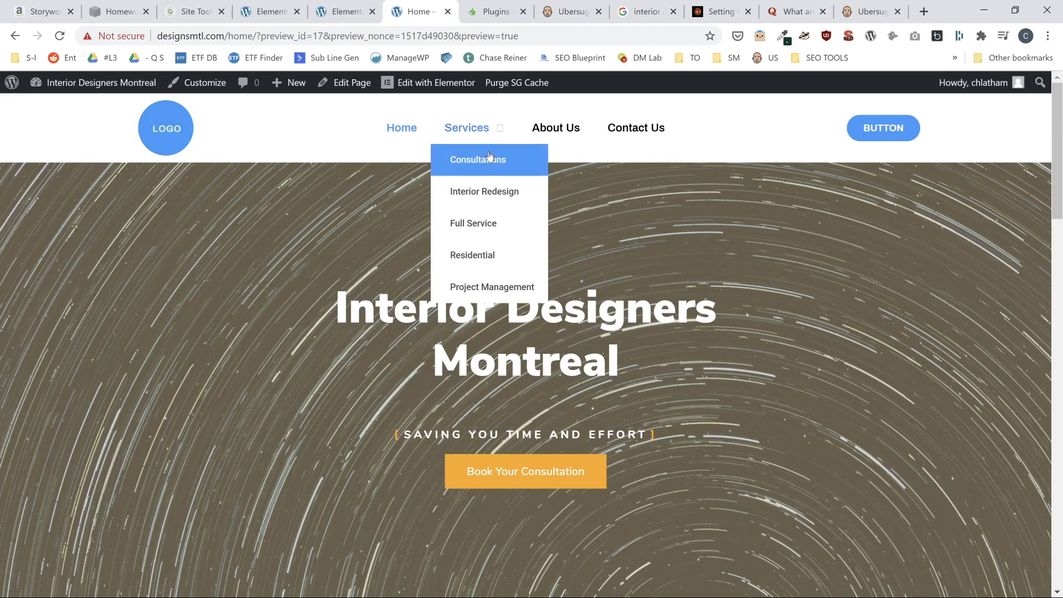
click(490, 157)
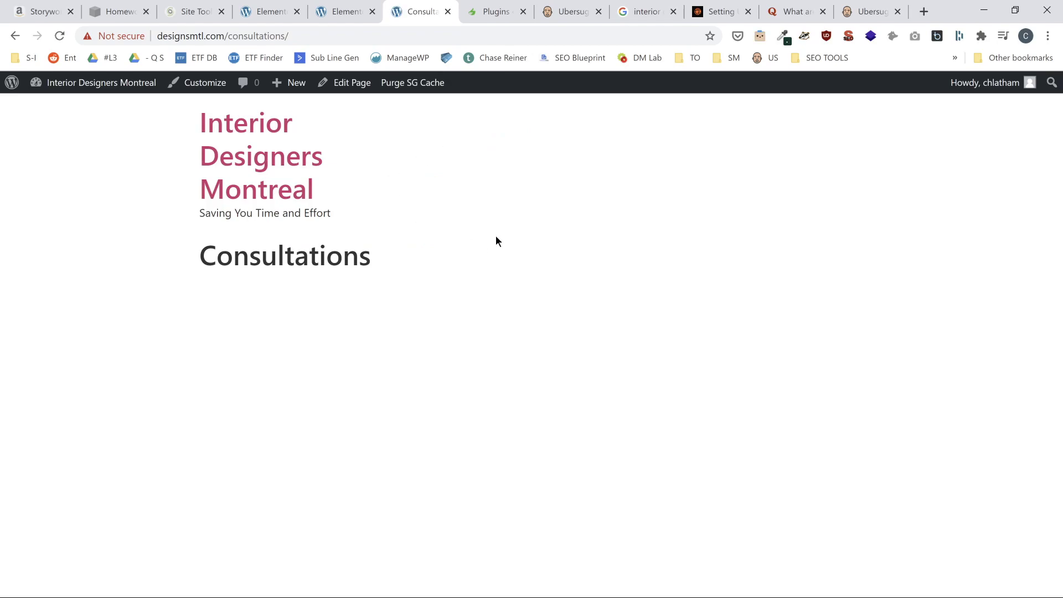
key(alt+Left)
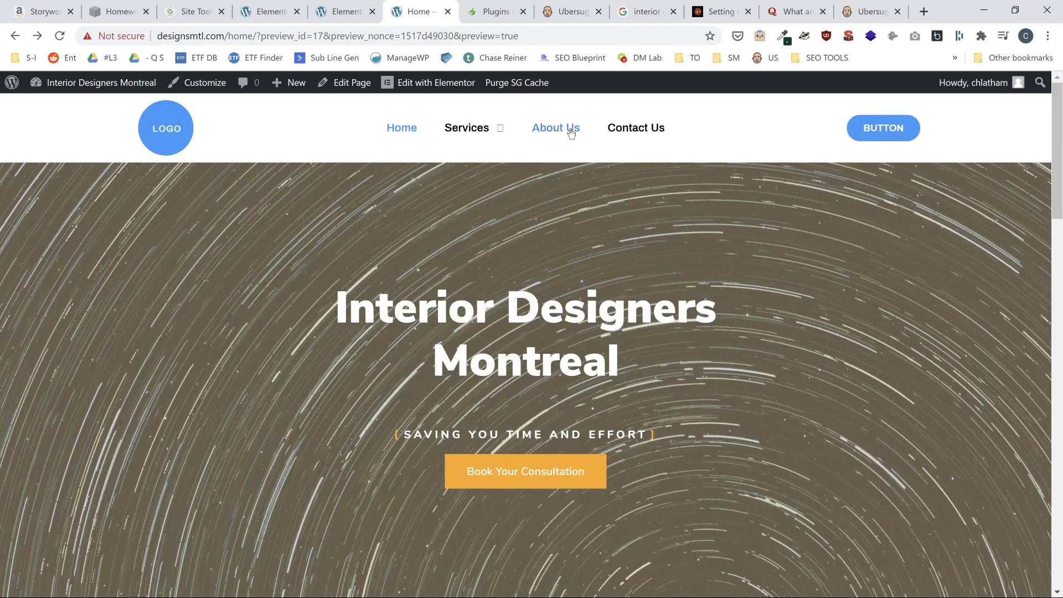
click(570, 133)
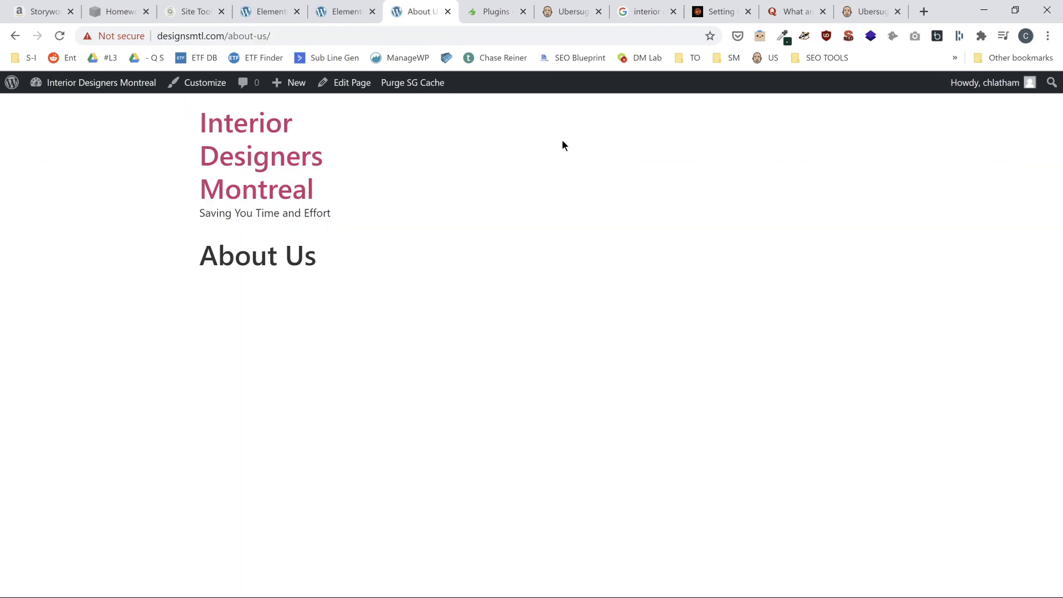
key(alt+Left)
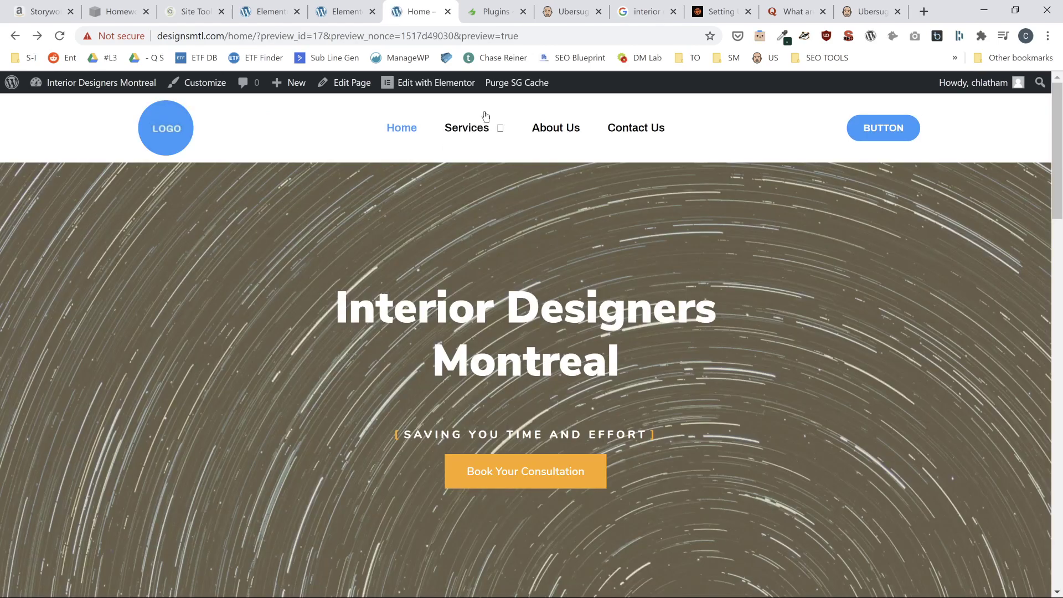
mouse_move(501, 138)
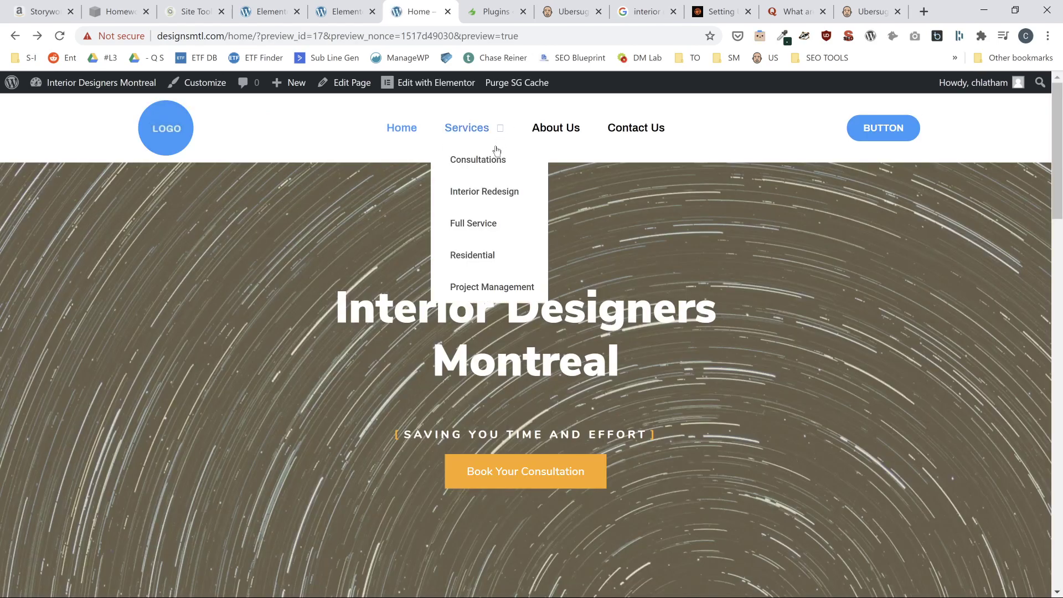
key(alt+Left)
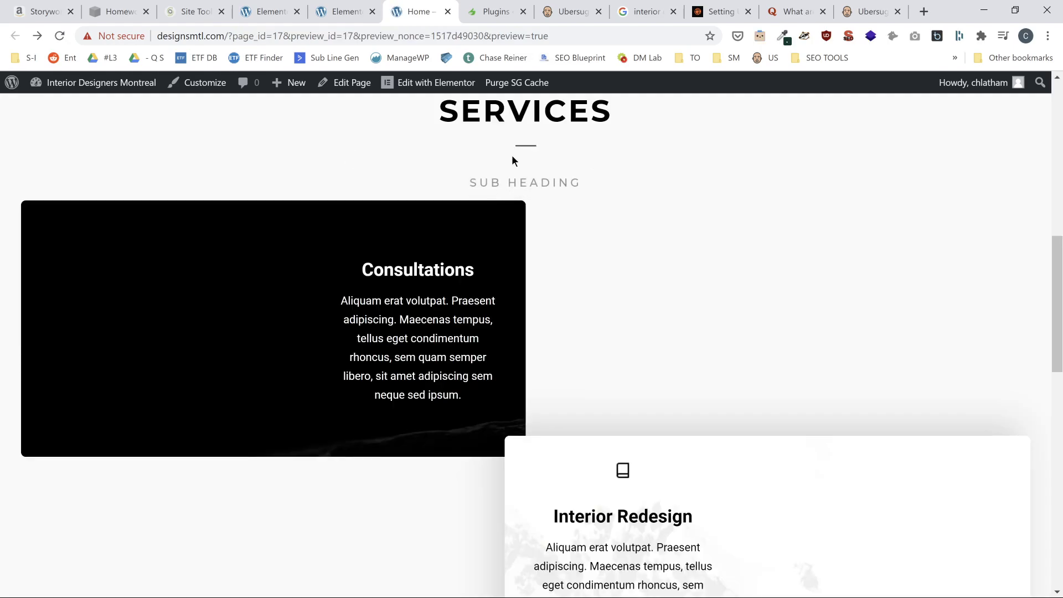
scroll(470, 220, up, 10)
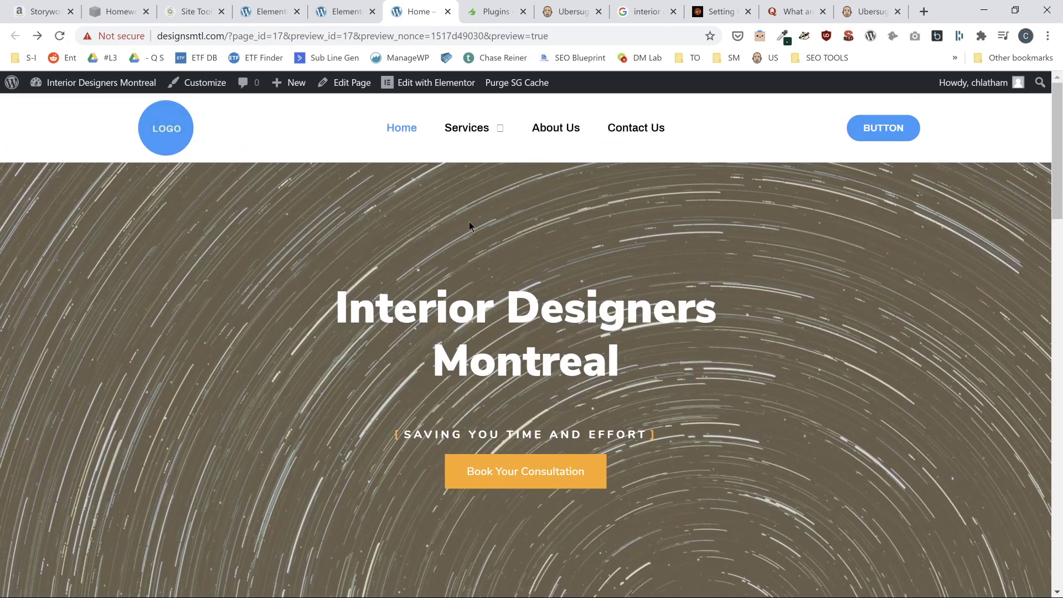
scroll(310, 98, down, 1)
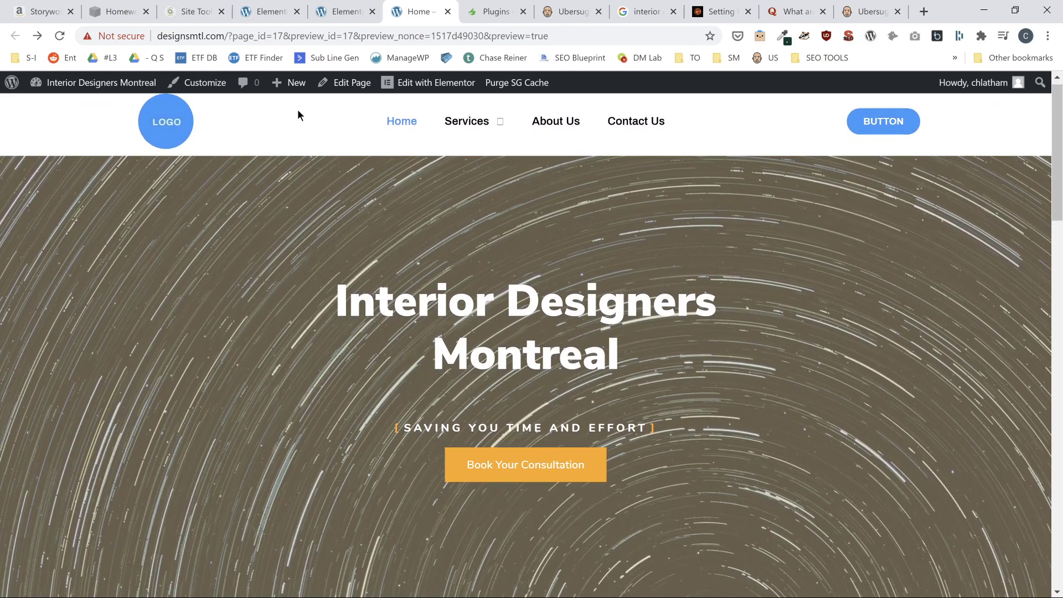